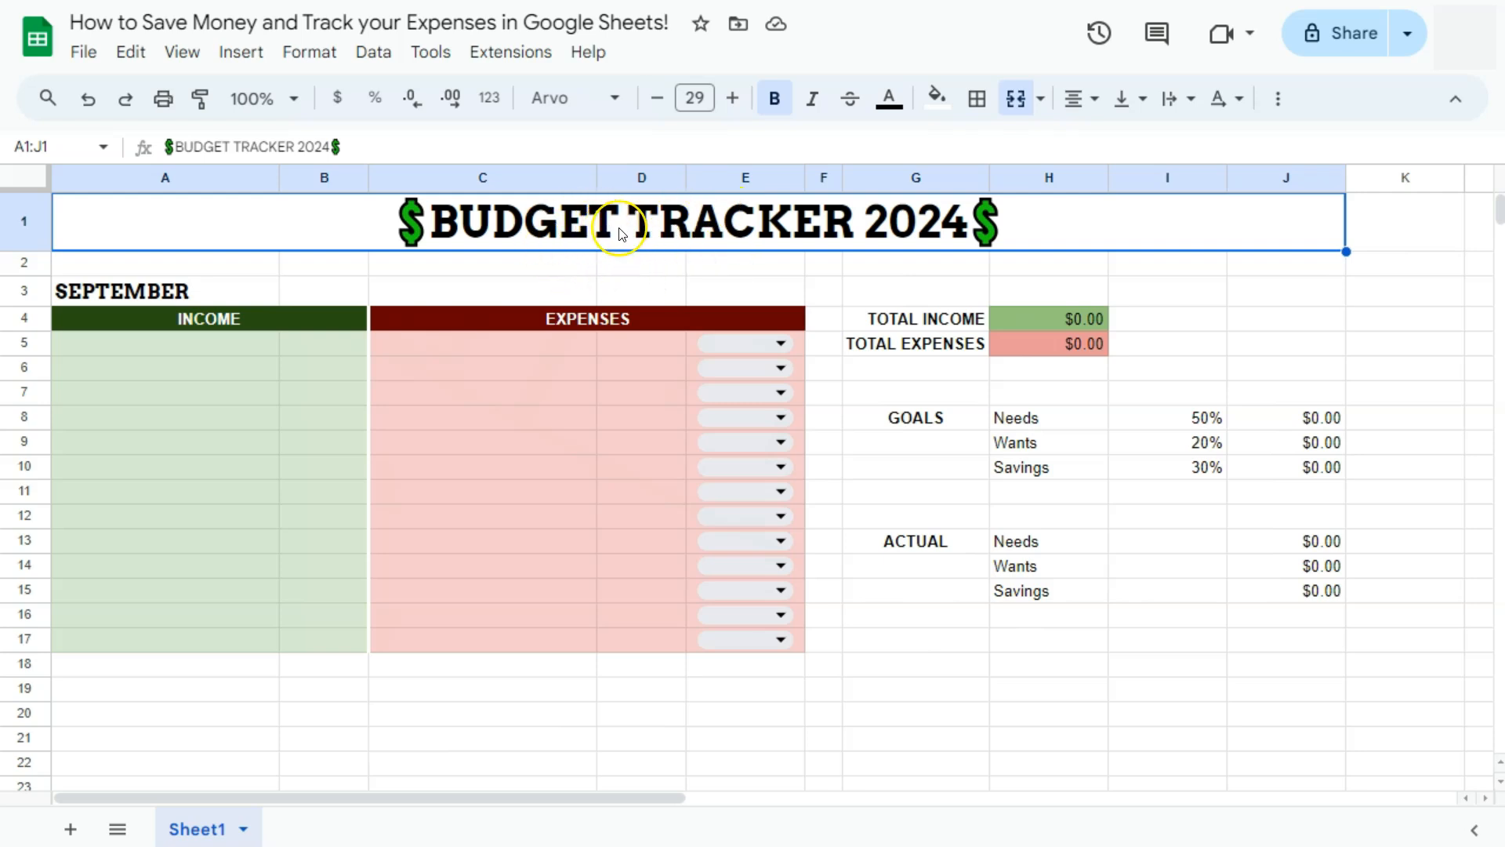
- Examine the SEPTEMBER heading, the INCOME and EXPENSES headers, and the income table's description and amount columns
{"action": "left_click", "coordinate": [223, 291]}
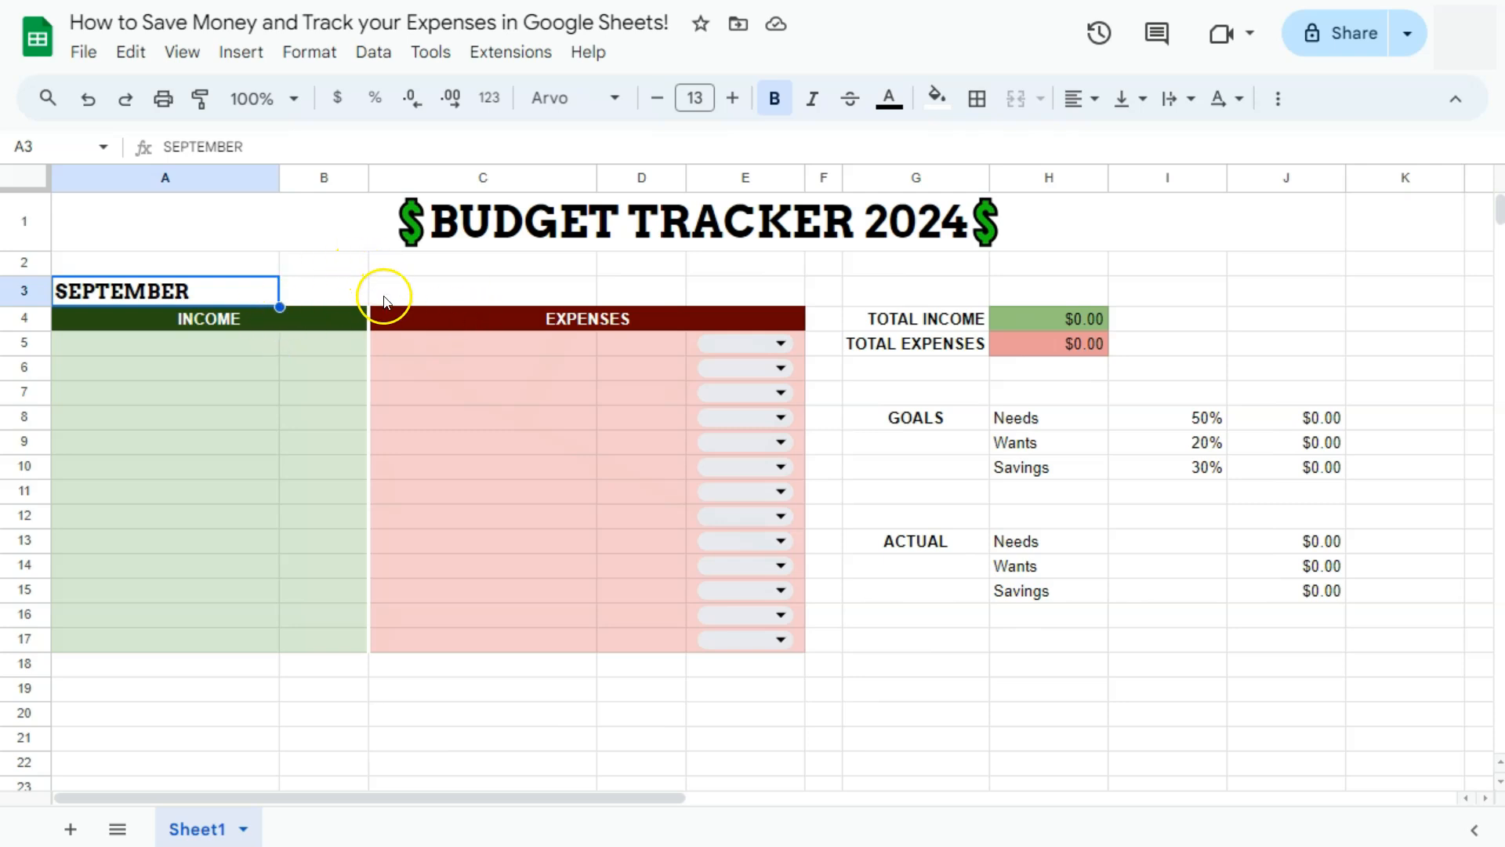
{"action": "left_click", "coordinate": [241, 329]}
{"action": "left_click", "coordinate": [435, 323]}
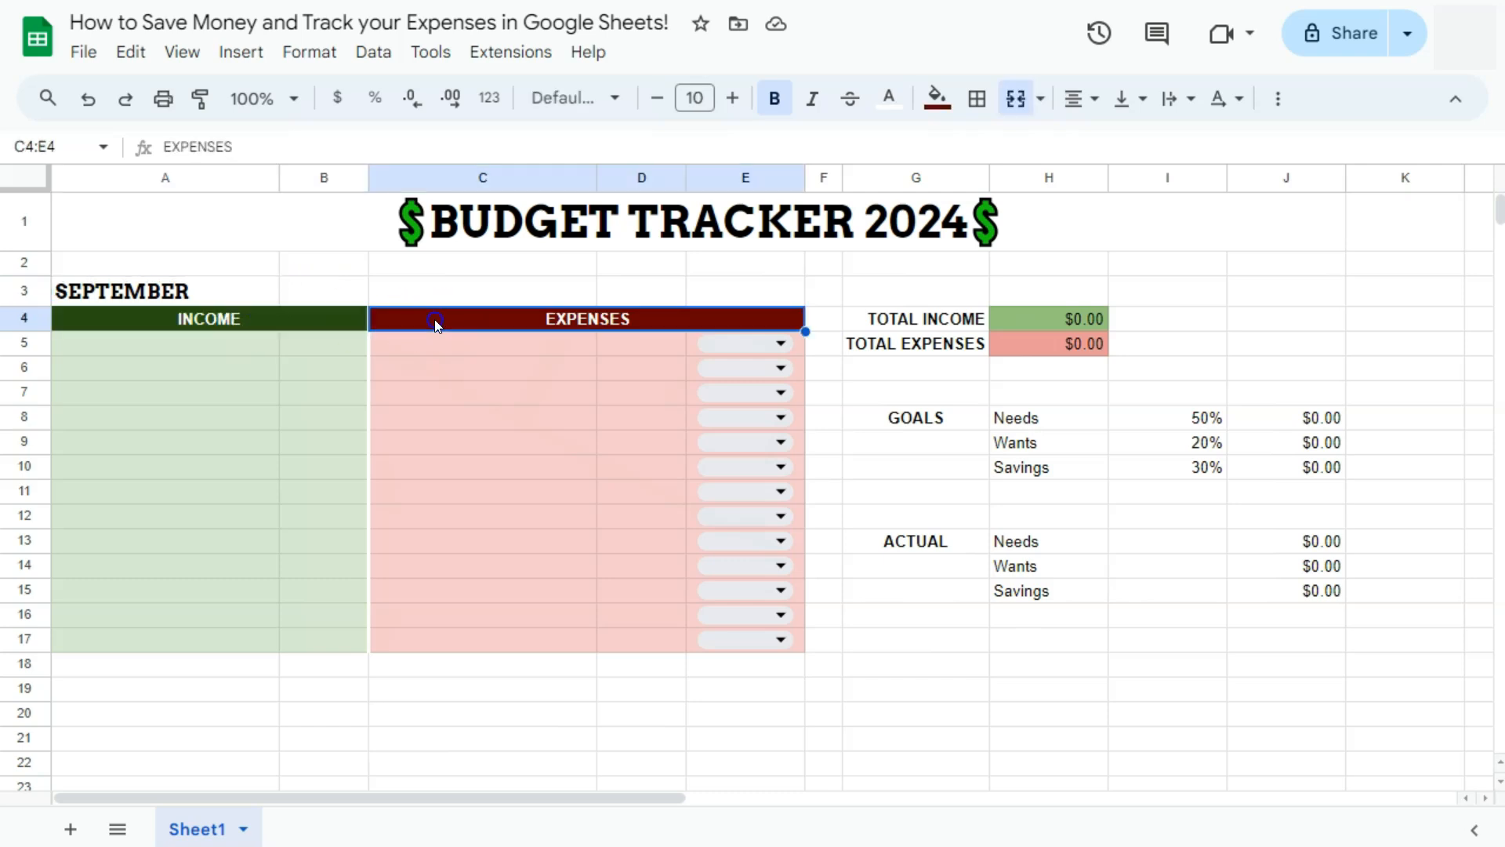
{"action": "left_click", "coordinate": [326, 318]}
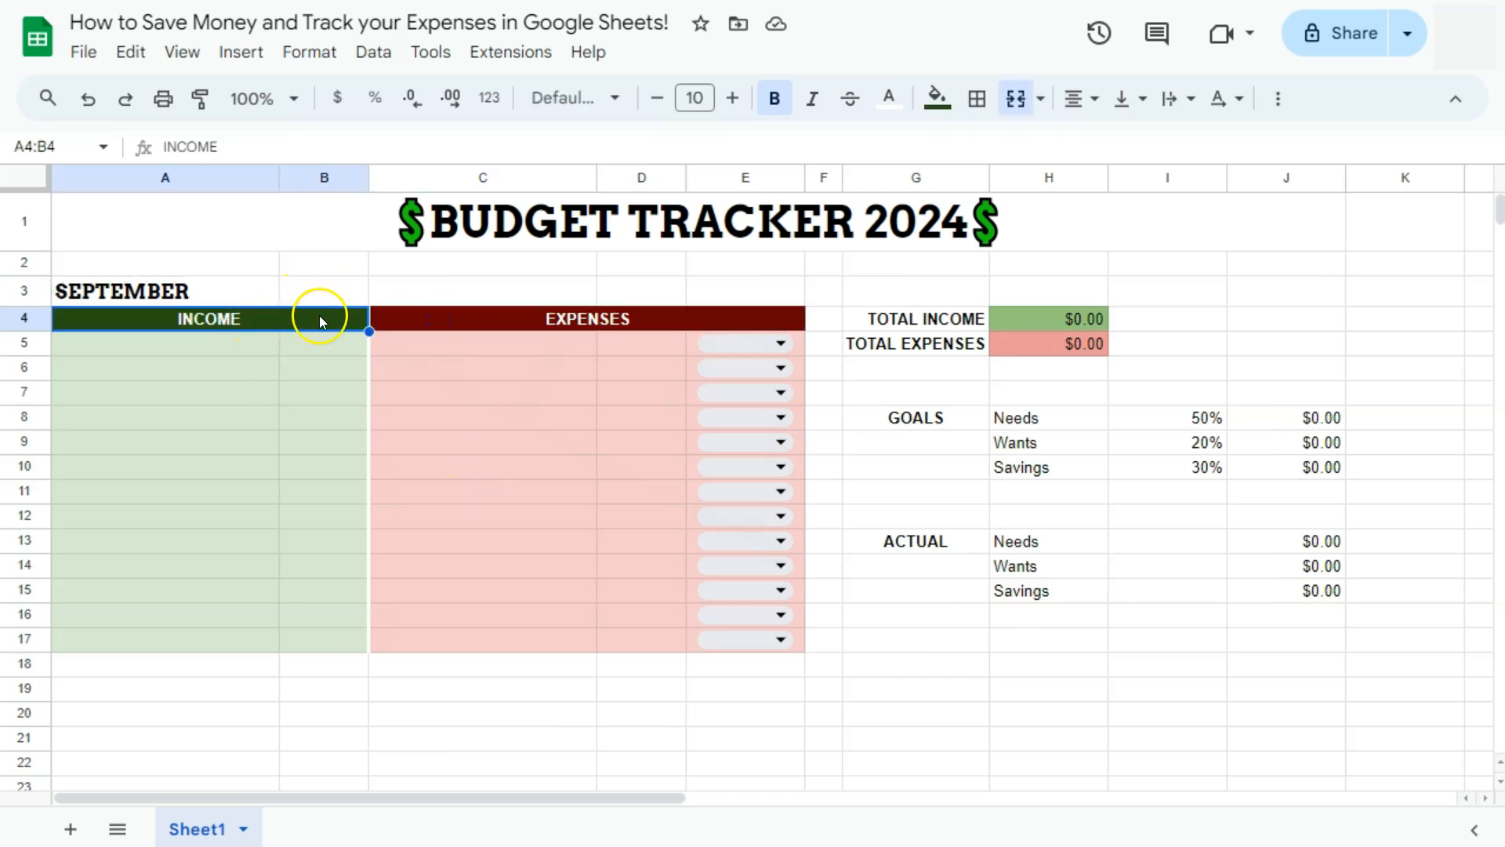
{"action": "left_click", "coordinate": [242, 342]}
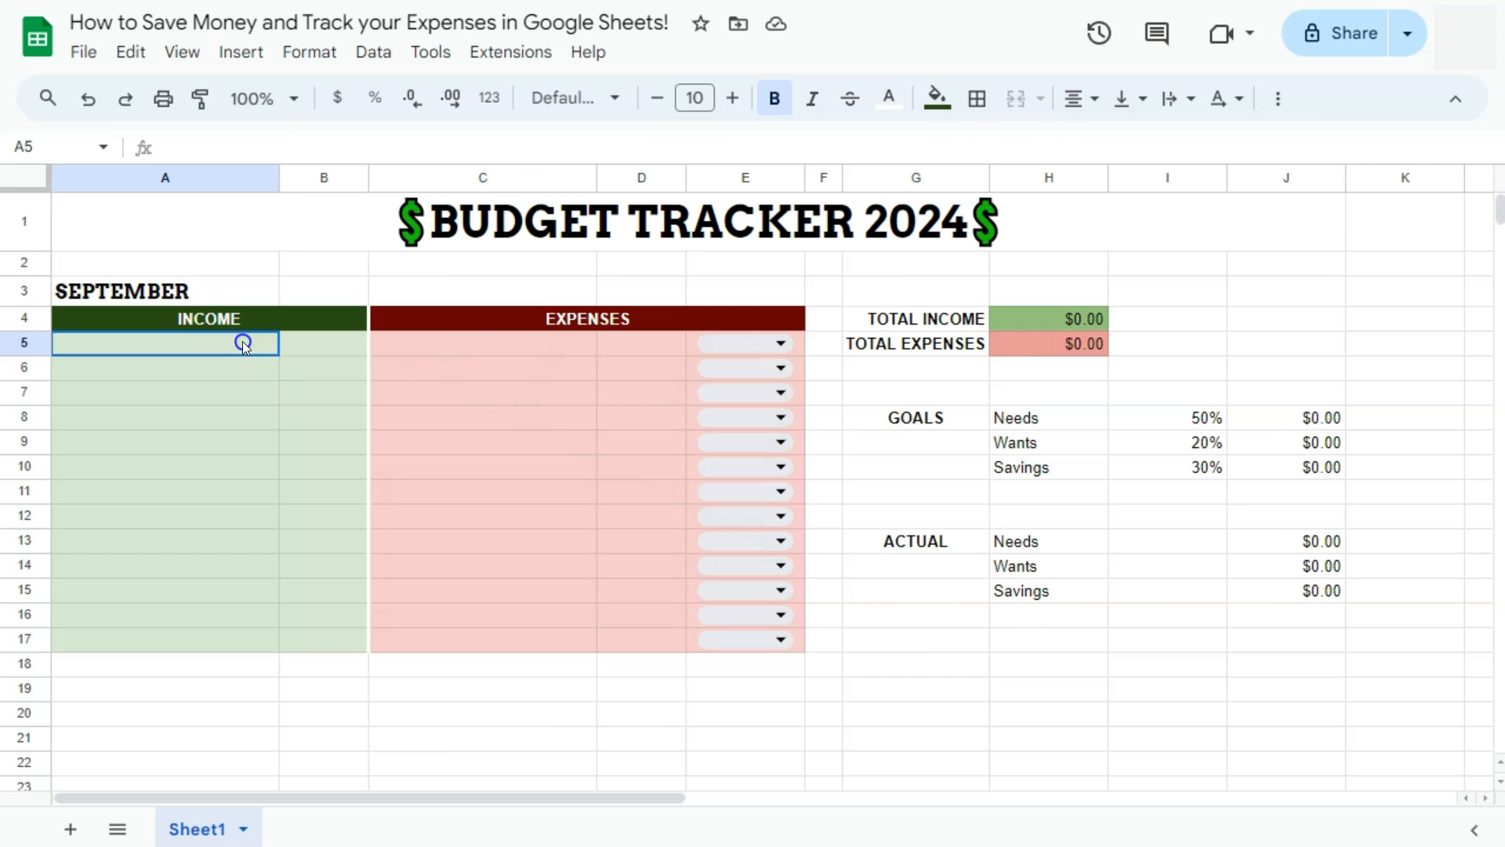
{"action": "left_click", "coordinate": [293, 342]}
{"action": "left_click", "coordinate": [194, 180]}
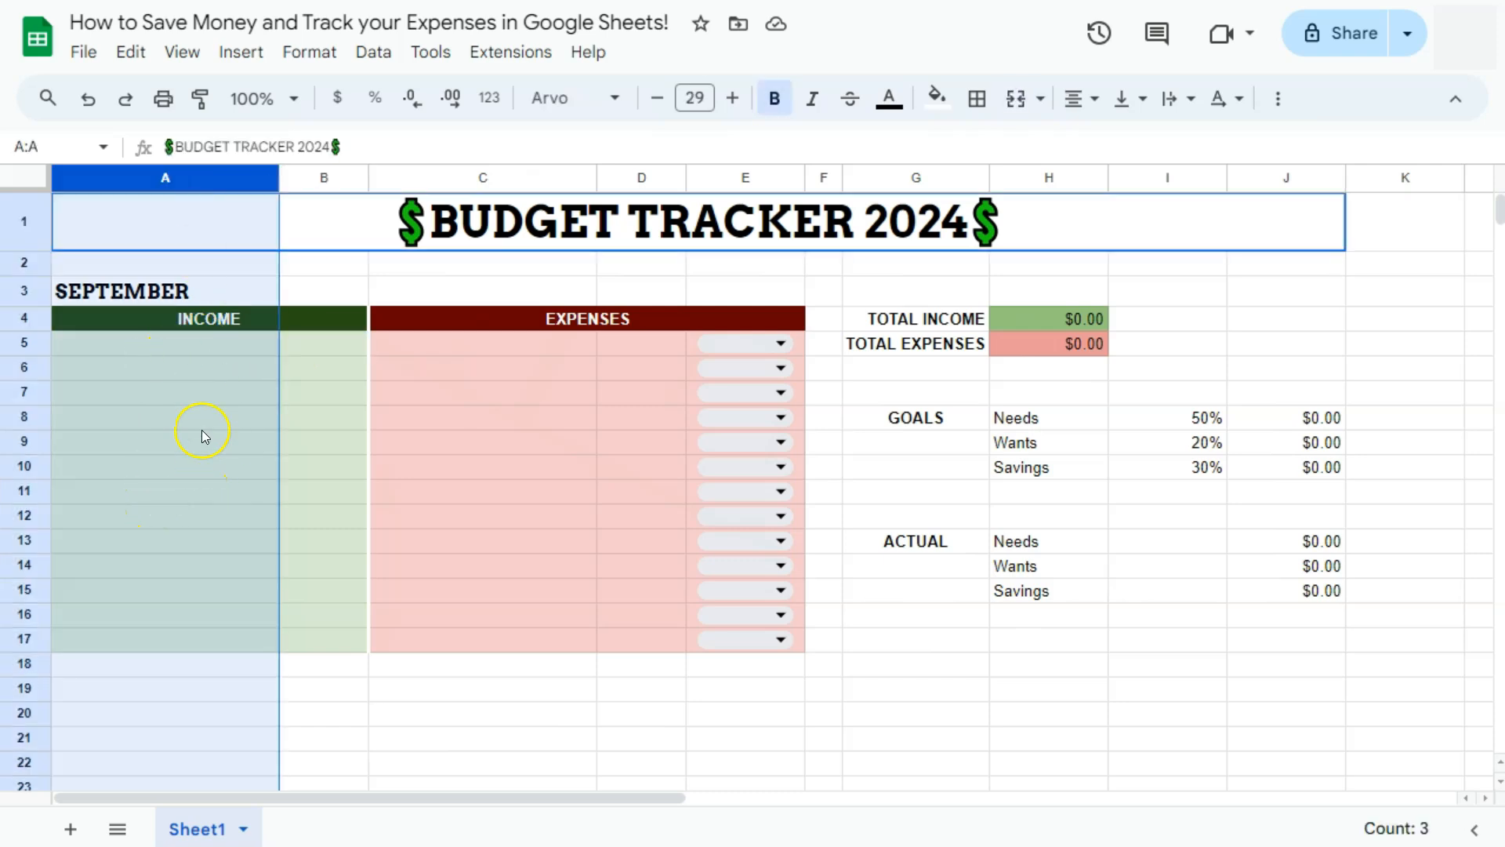
{"action": "left_click", "coordinate": [309, 178]}
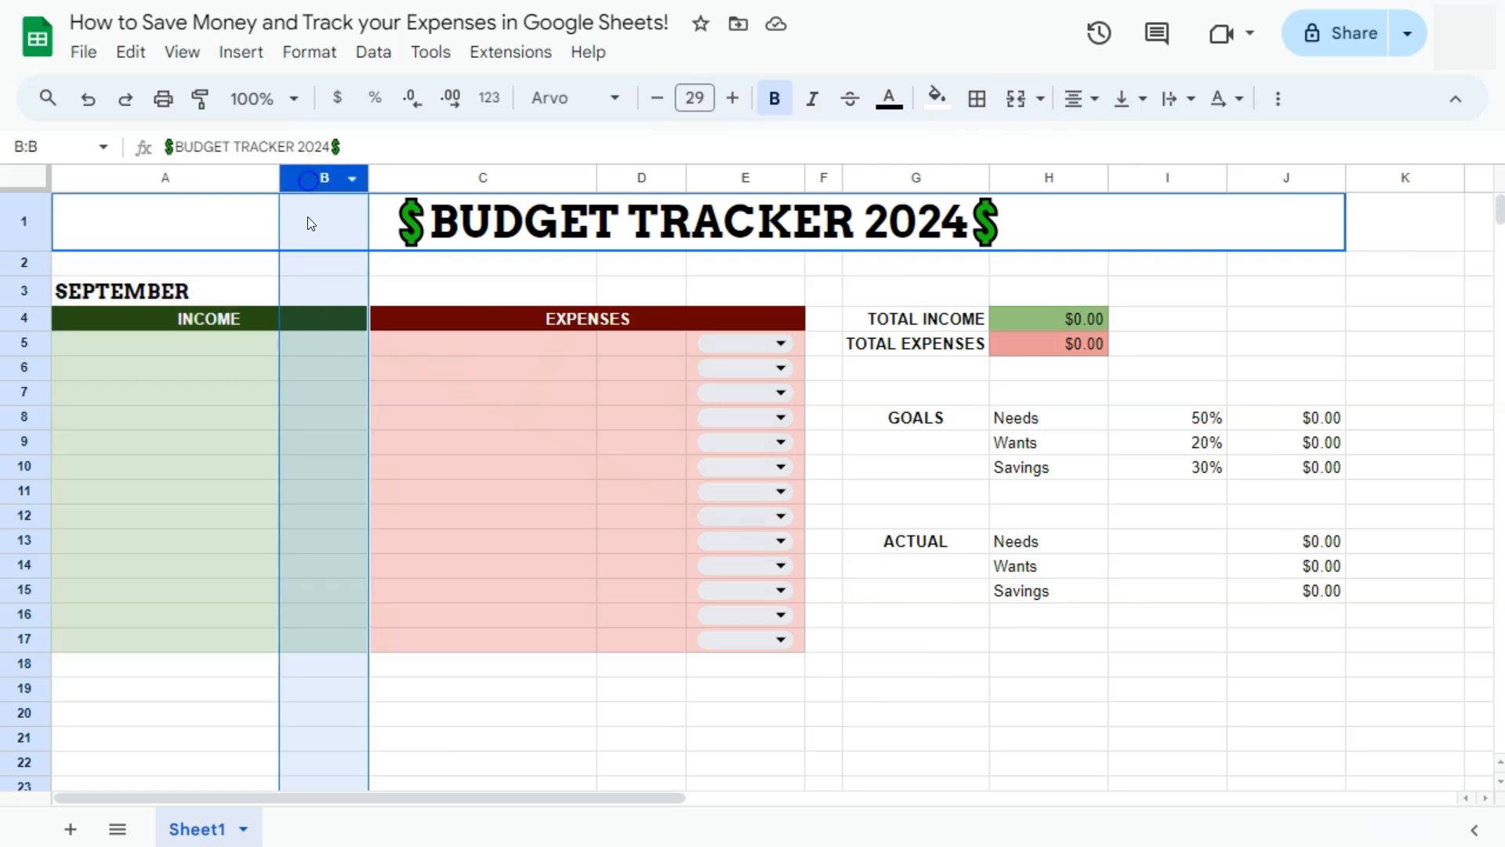
{"action": "left_click", "coordinate": [305, 343]}
{"action": "left_click", "coordinate": [307, 368]}
{"action": "left_click", "coordinate": [307, 416]}
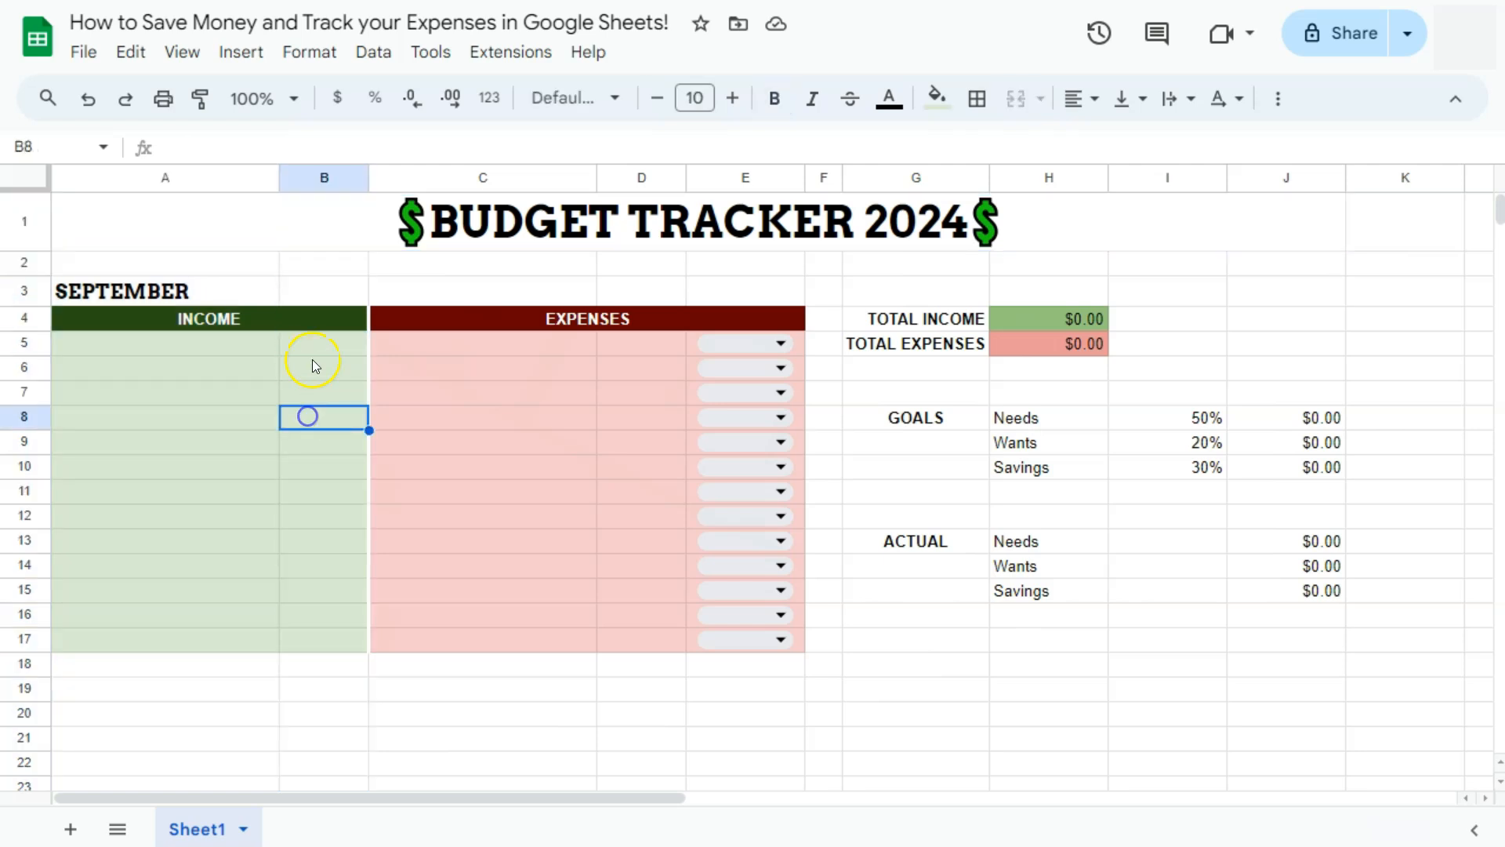
- Format the whole income amount column B as currency
{"action": "left_click", "coordinate": [304, 180]}
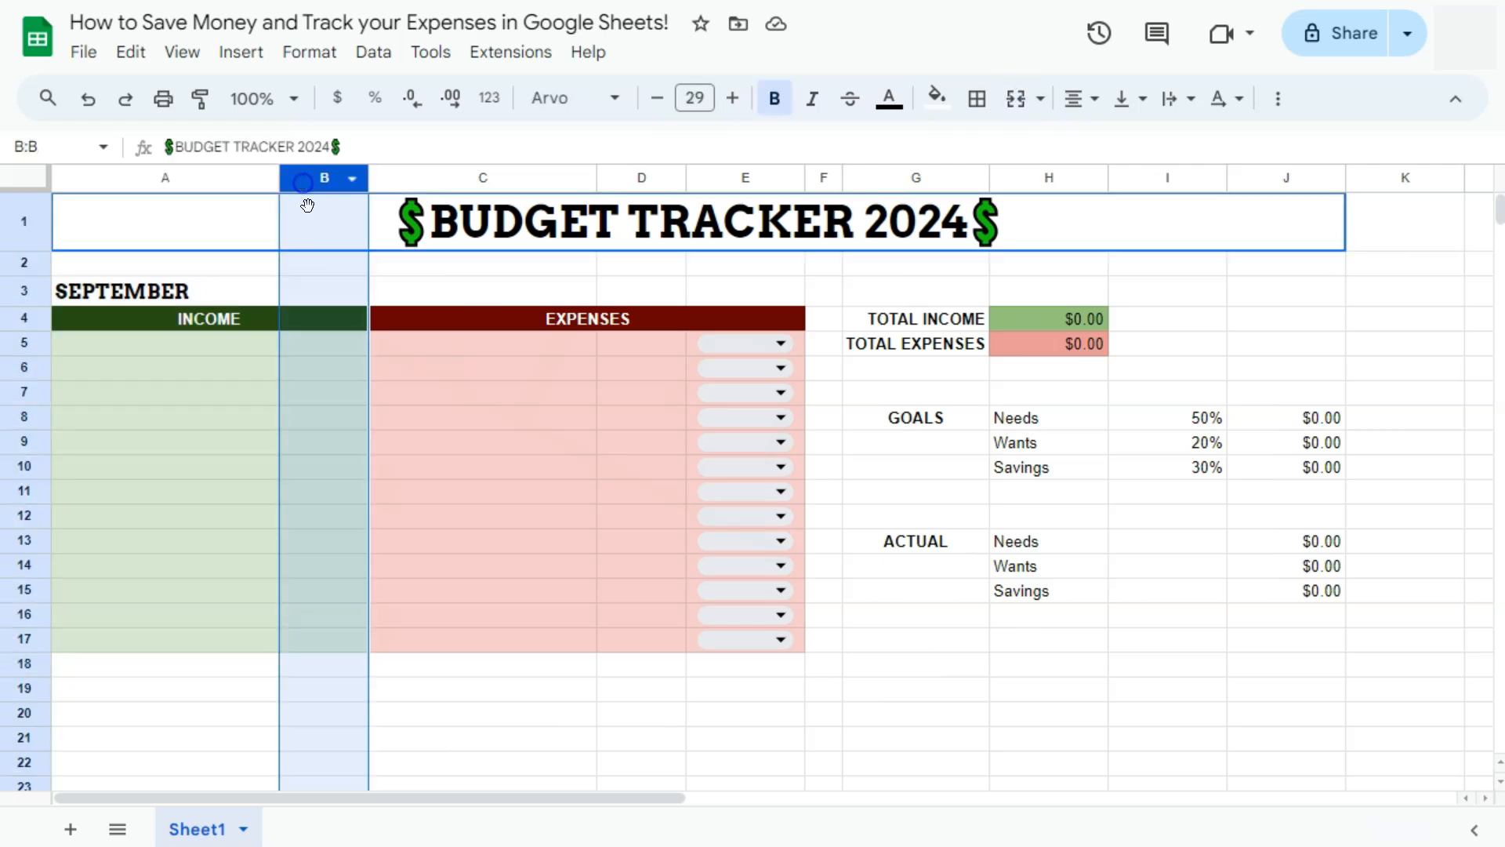
{"action": "left_click", "coordinate": [340, 105]}
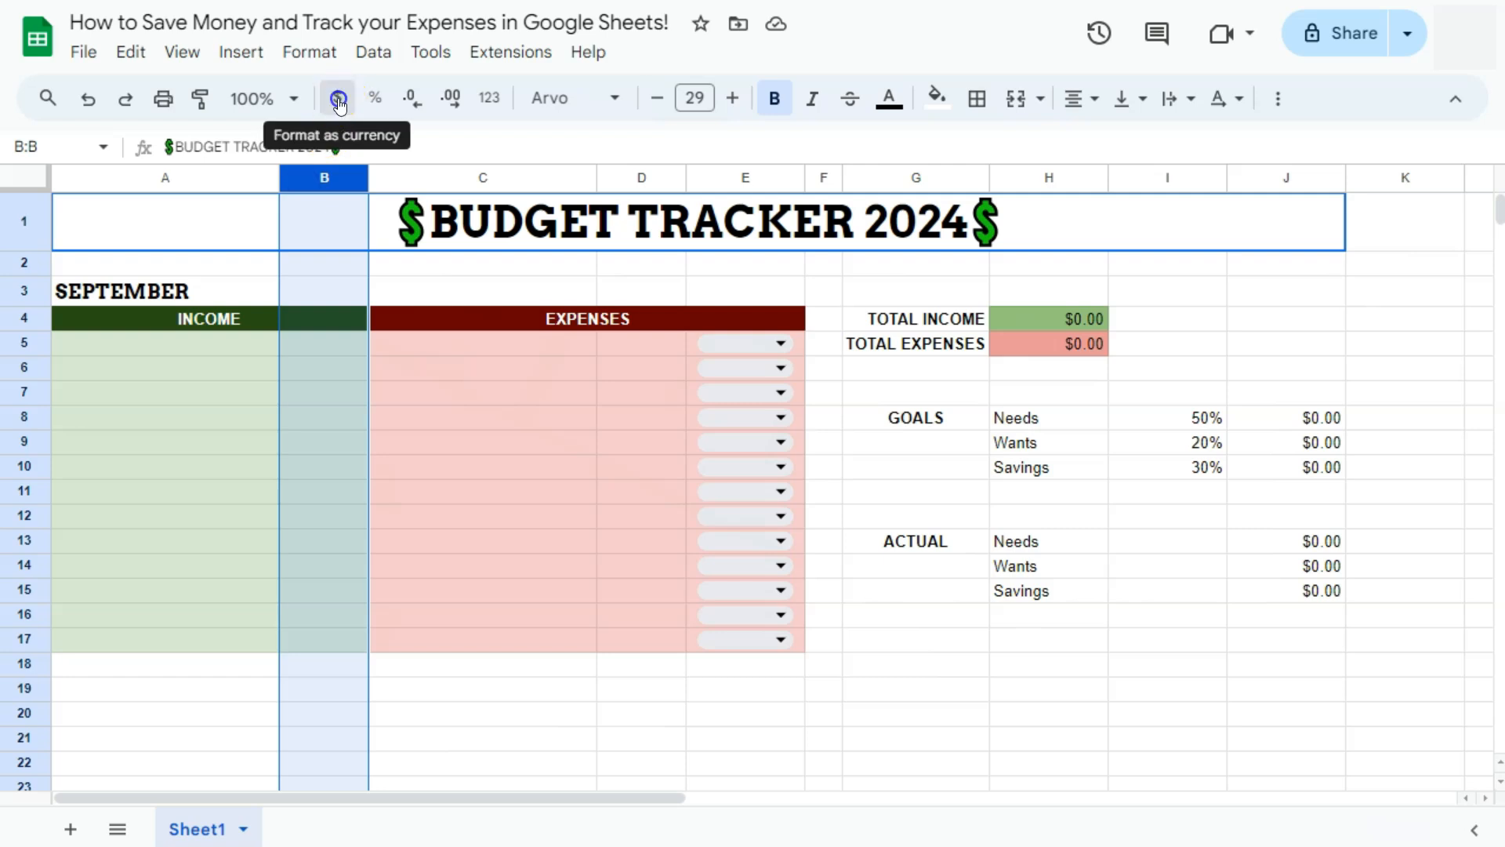
{"action": "left_click", "coordinate": [309, 337]}
- Examine the EXPENSES table's columns C, D and E, including the category options offered in cell E5
{"action": "left_click", "coordinate": [541, 316]}
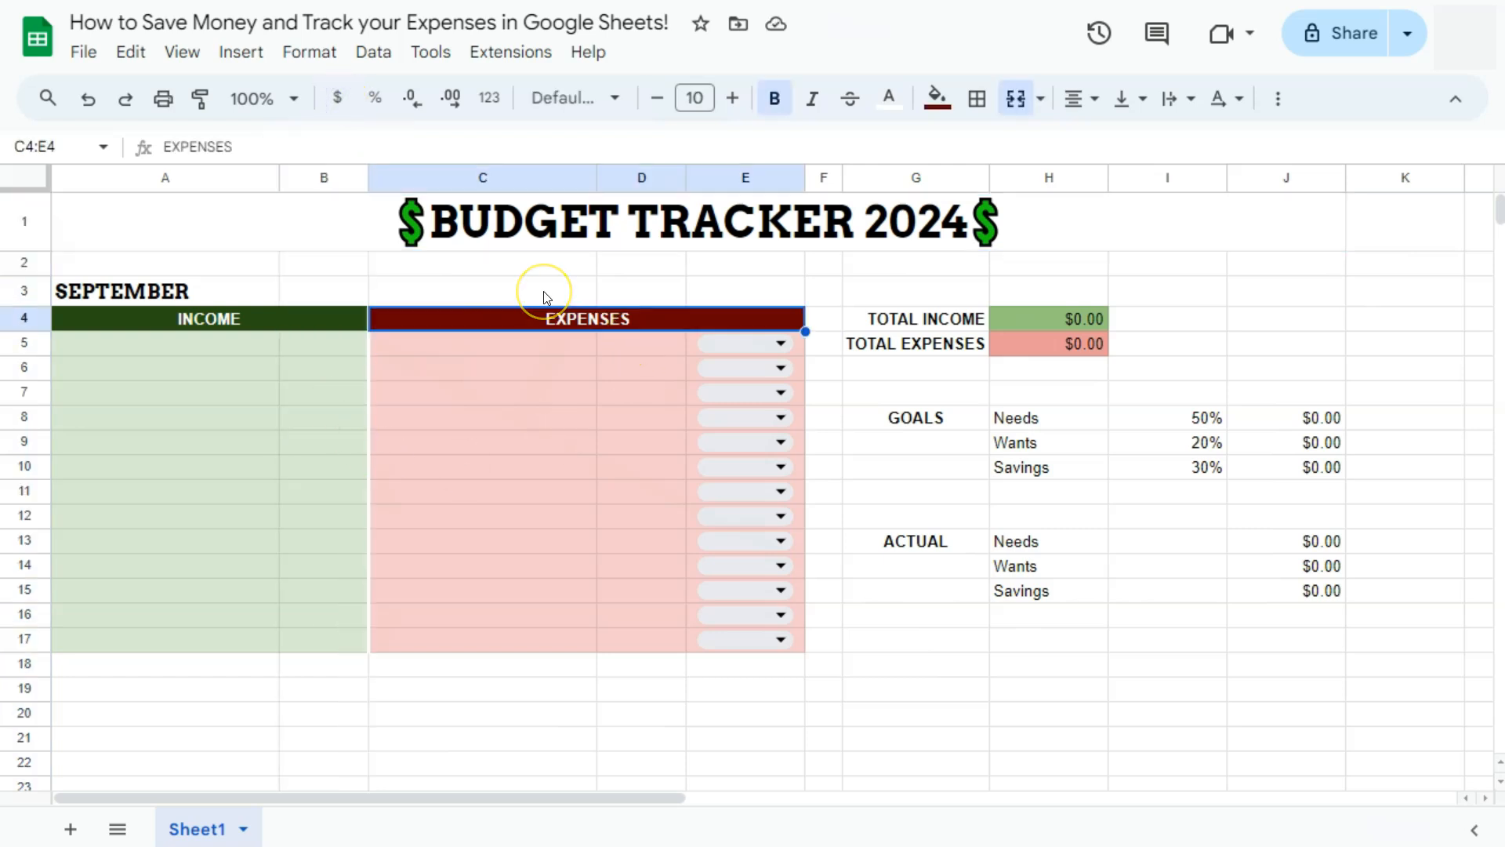
{"action": "left_click", "coordinate": [541, 177]}
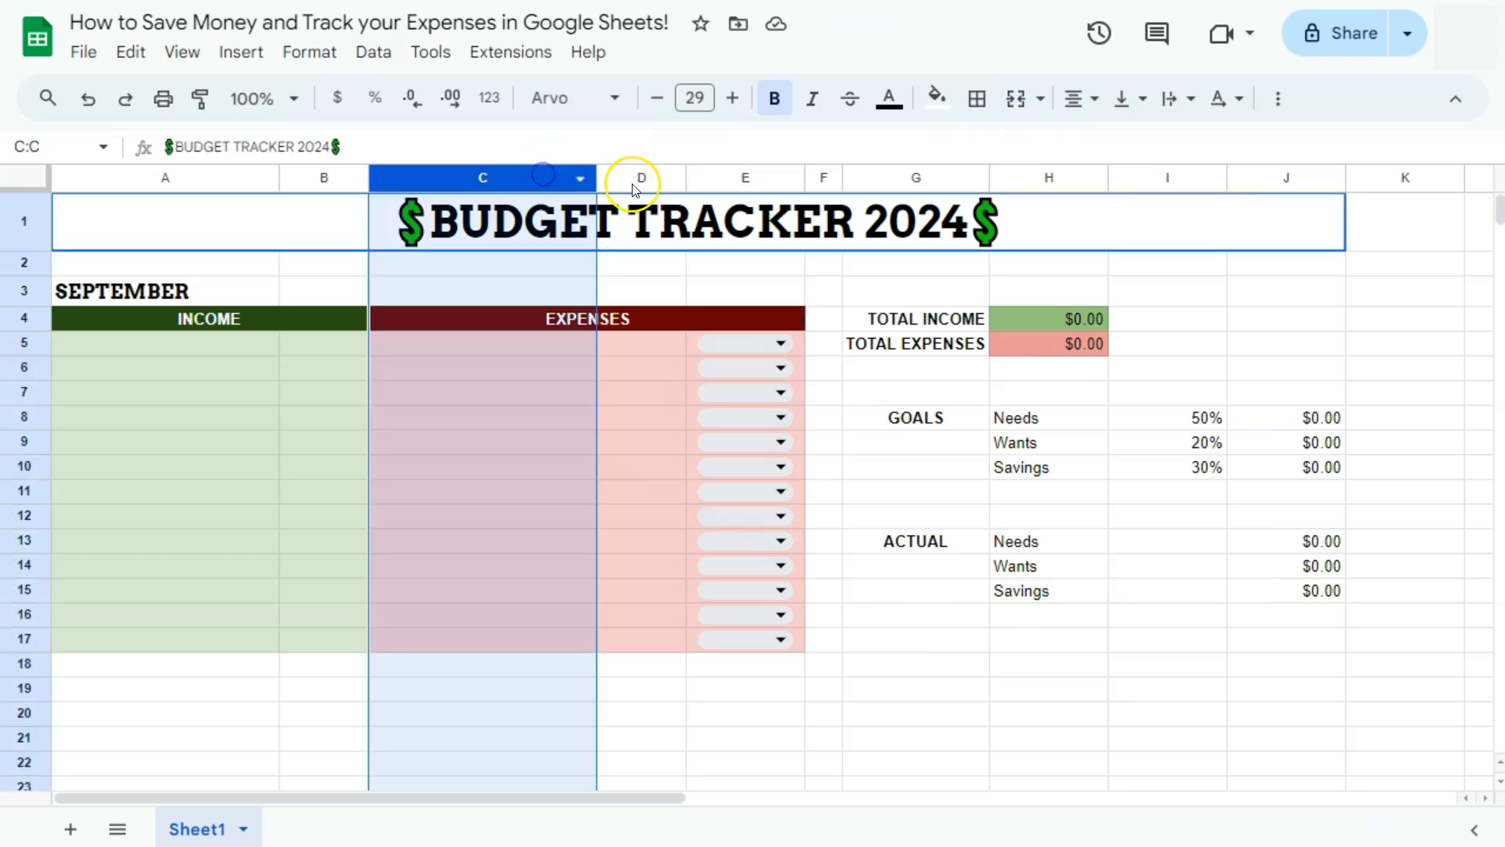
{"action": "left_click", "coordinate": [632, 178]}
{"action": "left_click", "coordinate": [718, 180]}
{"action": "left_click", "coordinate": [527, 187]}
{"action": "left_click", "coordinate": [510, 346]}
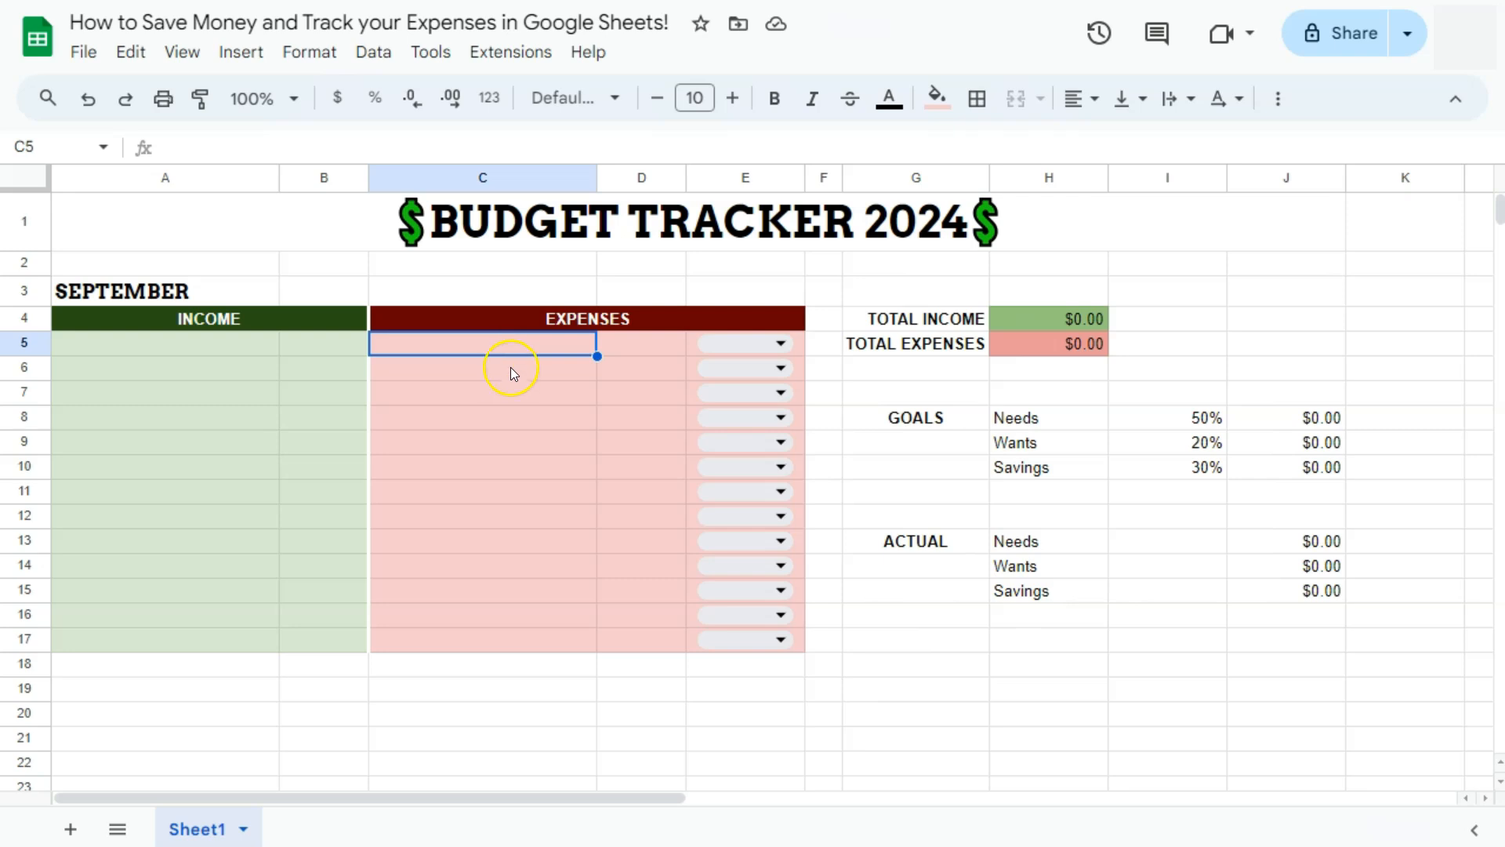
{"action": "left_click", "coordinate": [641, 347]}
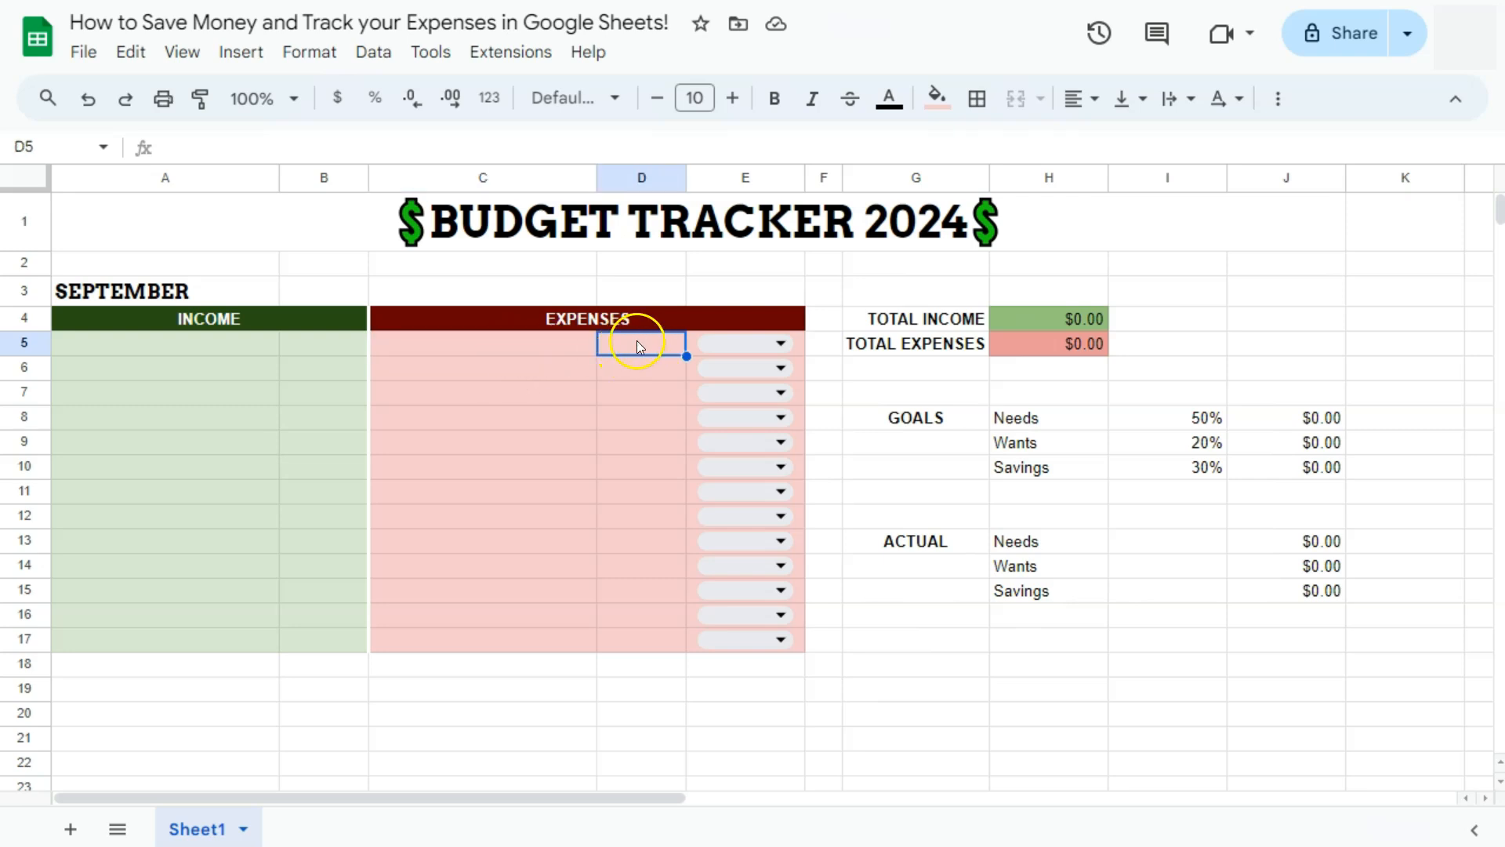
{"action": "left_click", "coordinate": [781, 345]}
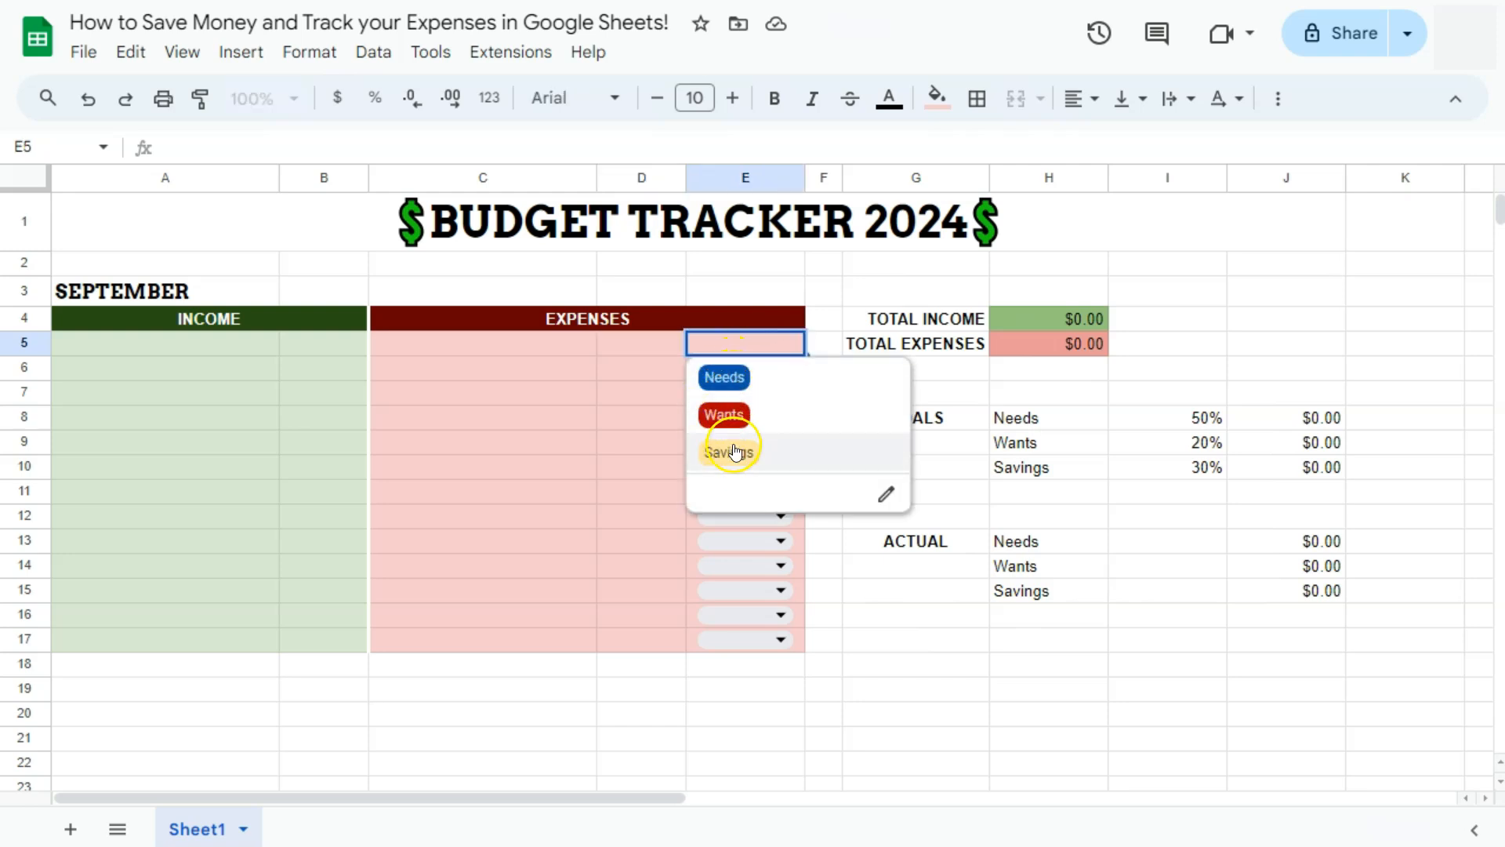
{"action": "left_click", "coordinate": [637, 463]}
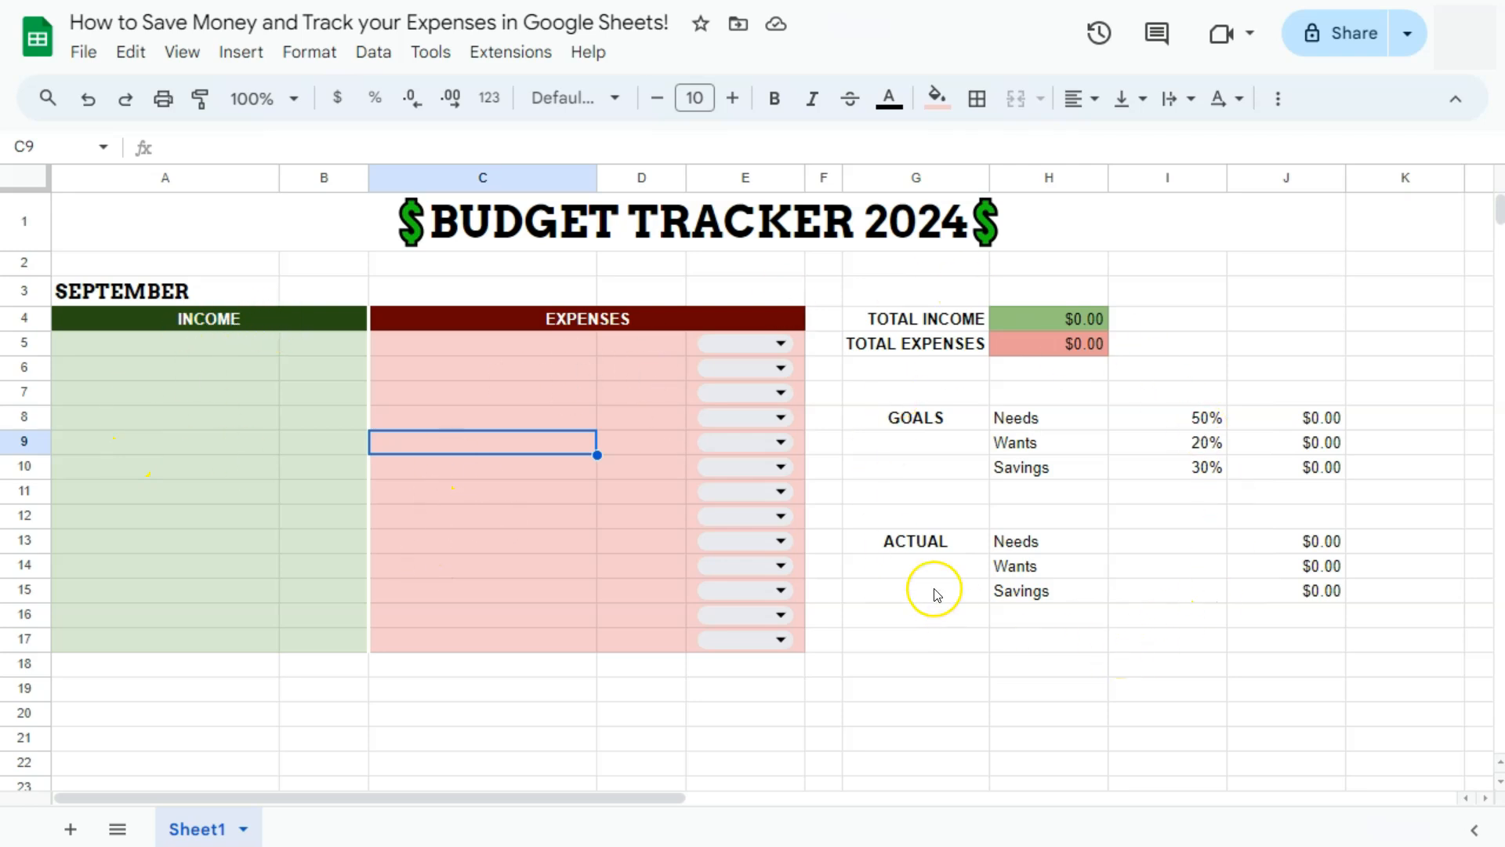
- Inspect the formulas behind TOTAL INCOME and TOTAL EXPENSES and the income amount range B5:B17
{"action": "left_click", "coordinate": [1004, 316]}
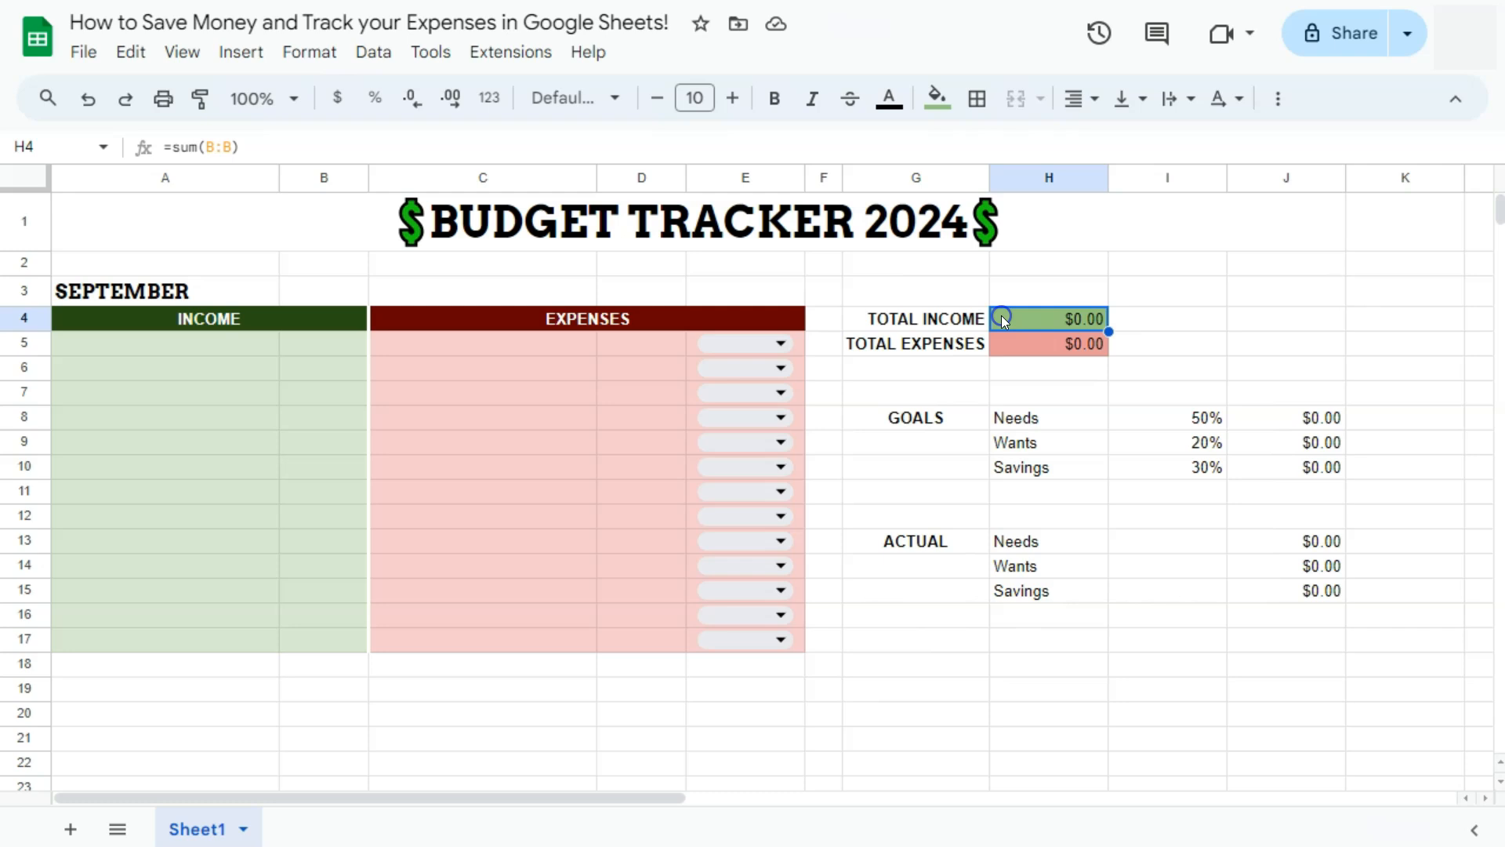
{"action": "left_click", "coordinate": [1019, 352]}
{"action": "left_click_drag", "start_coordinate": [326, 351], "coordinate": [337, 636]}
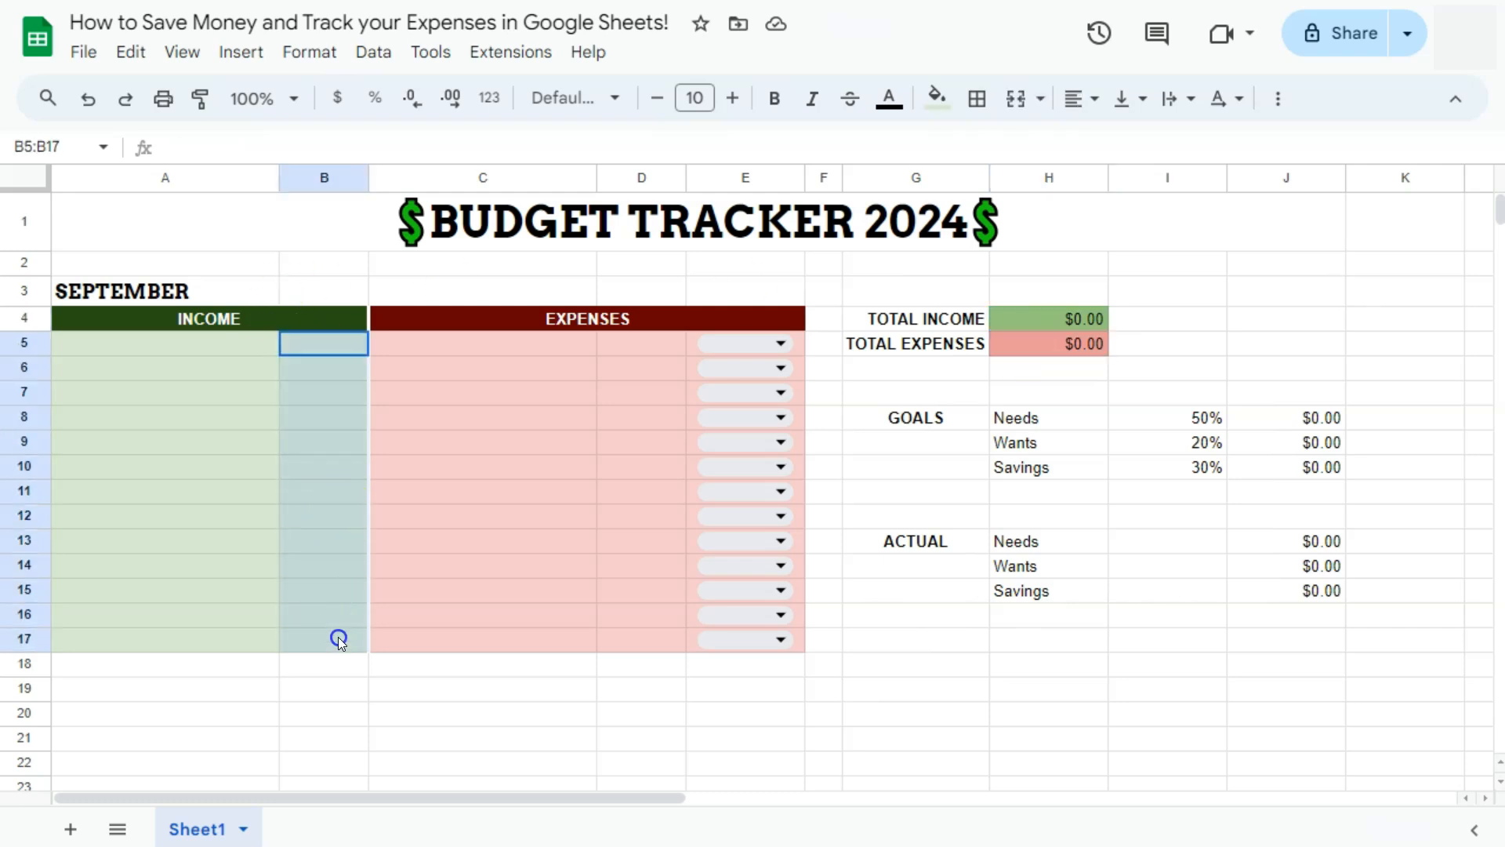
{"action": "left_click", "coordinate": [1027, 320]}
{"action": "double_click", "coordinate": [1027, 319]}
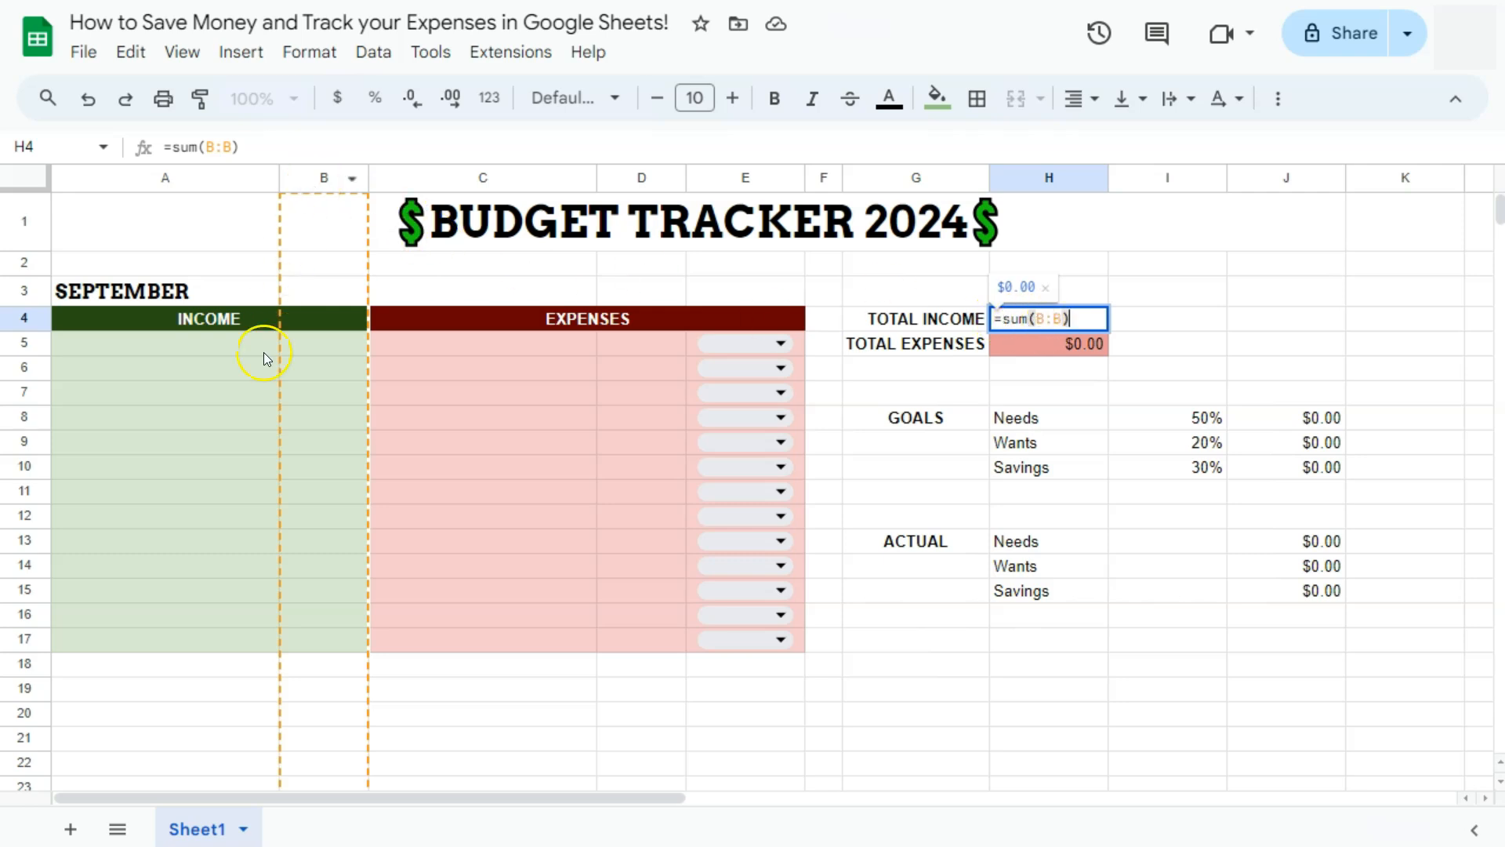
{"action": "left_click", "coordinate": [1049, 343]}
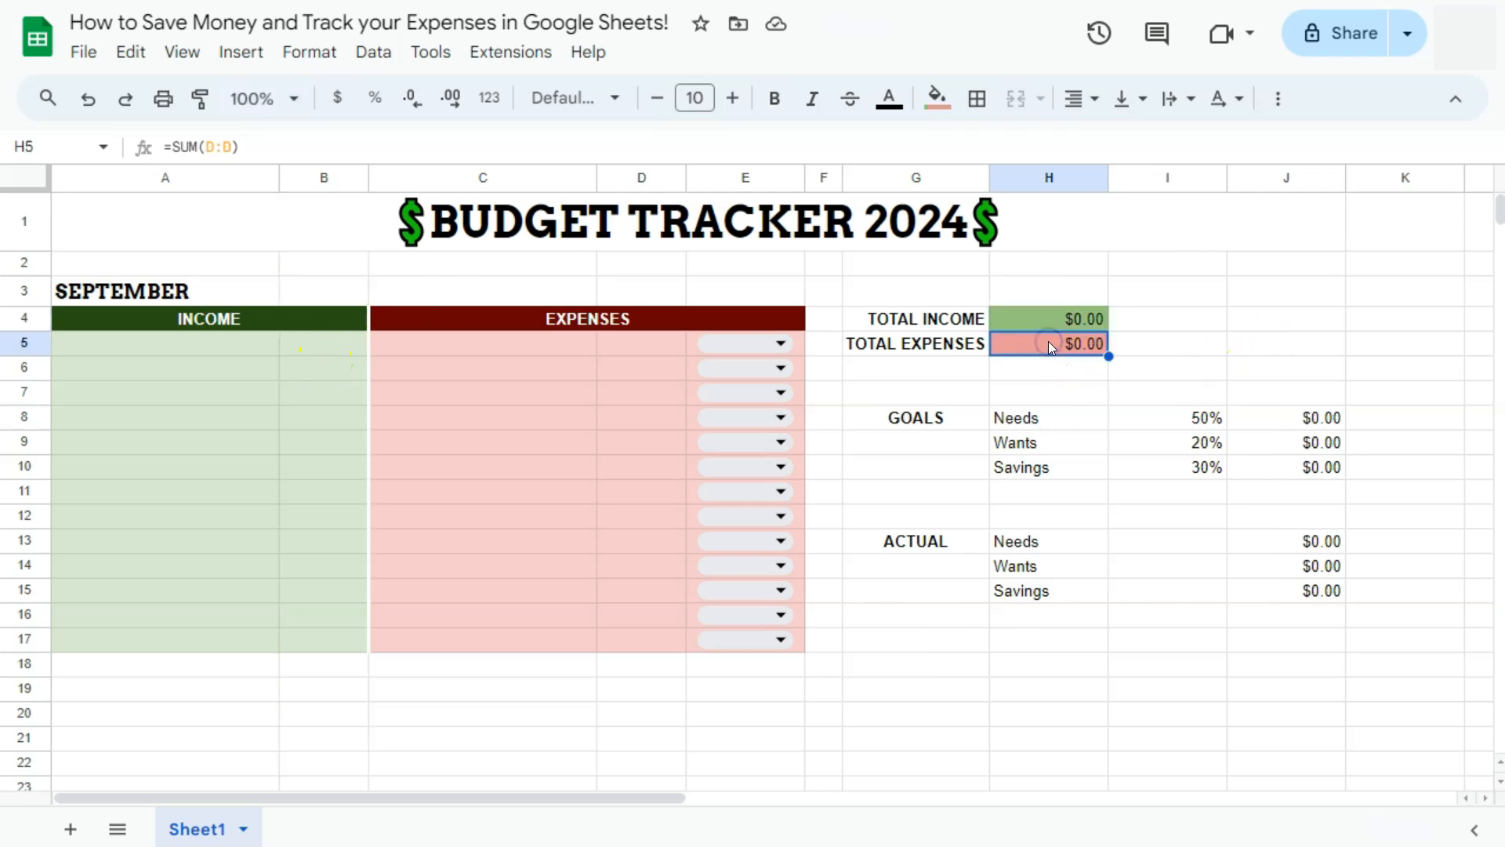
{"action": "double_click", "coordinate": [1050, 345]}
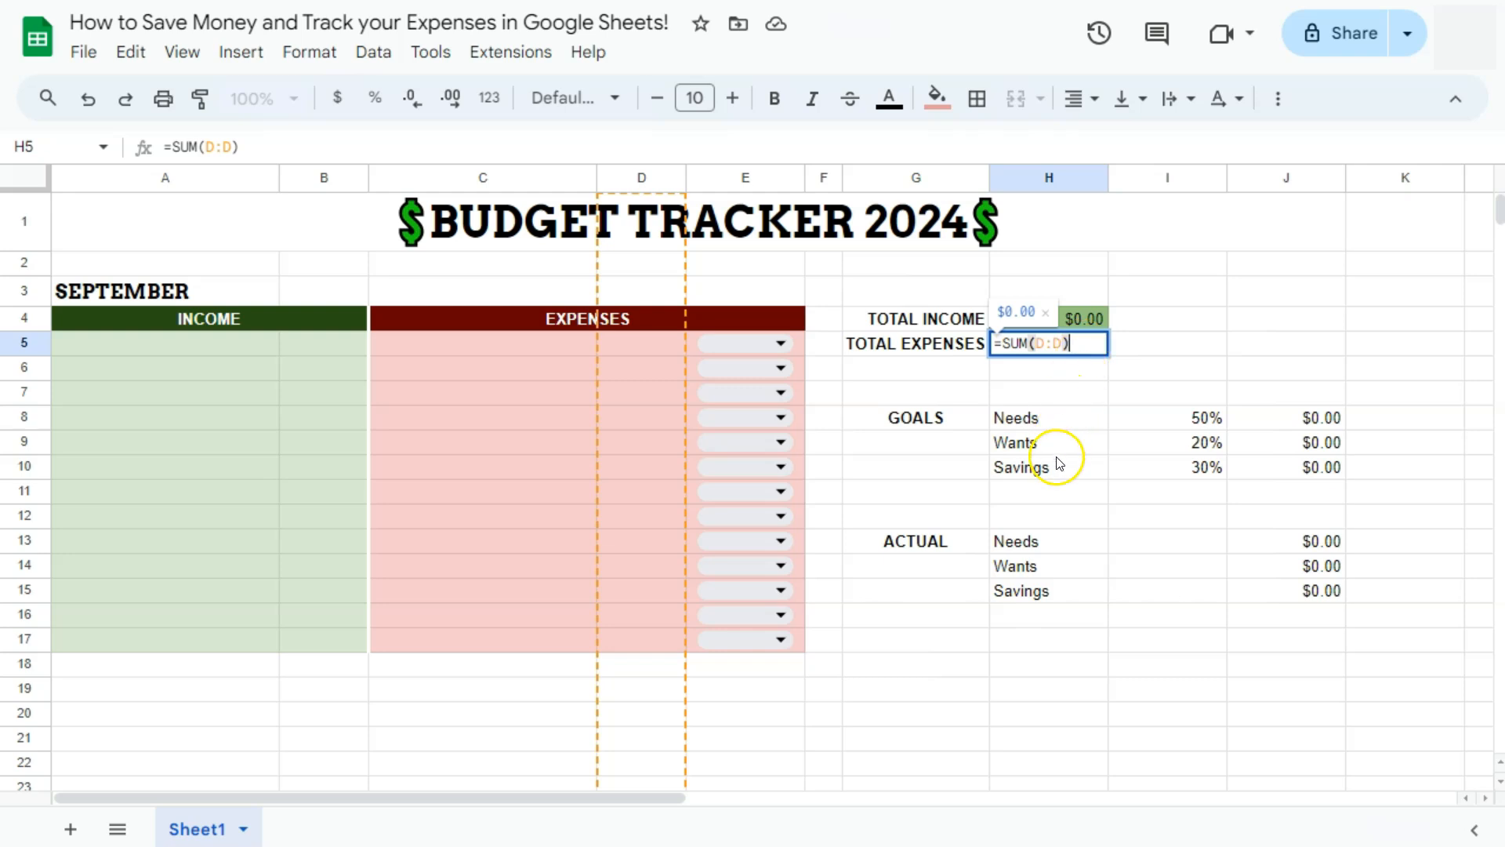
{"action": "left_click", "coordinate": [1090, 342]}
{"action": "left_click", "coordinate": [1056, 493]}
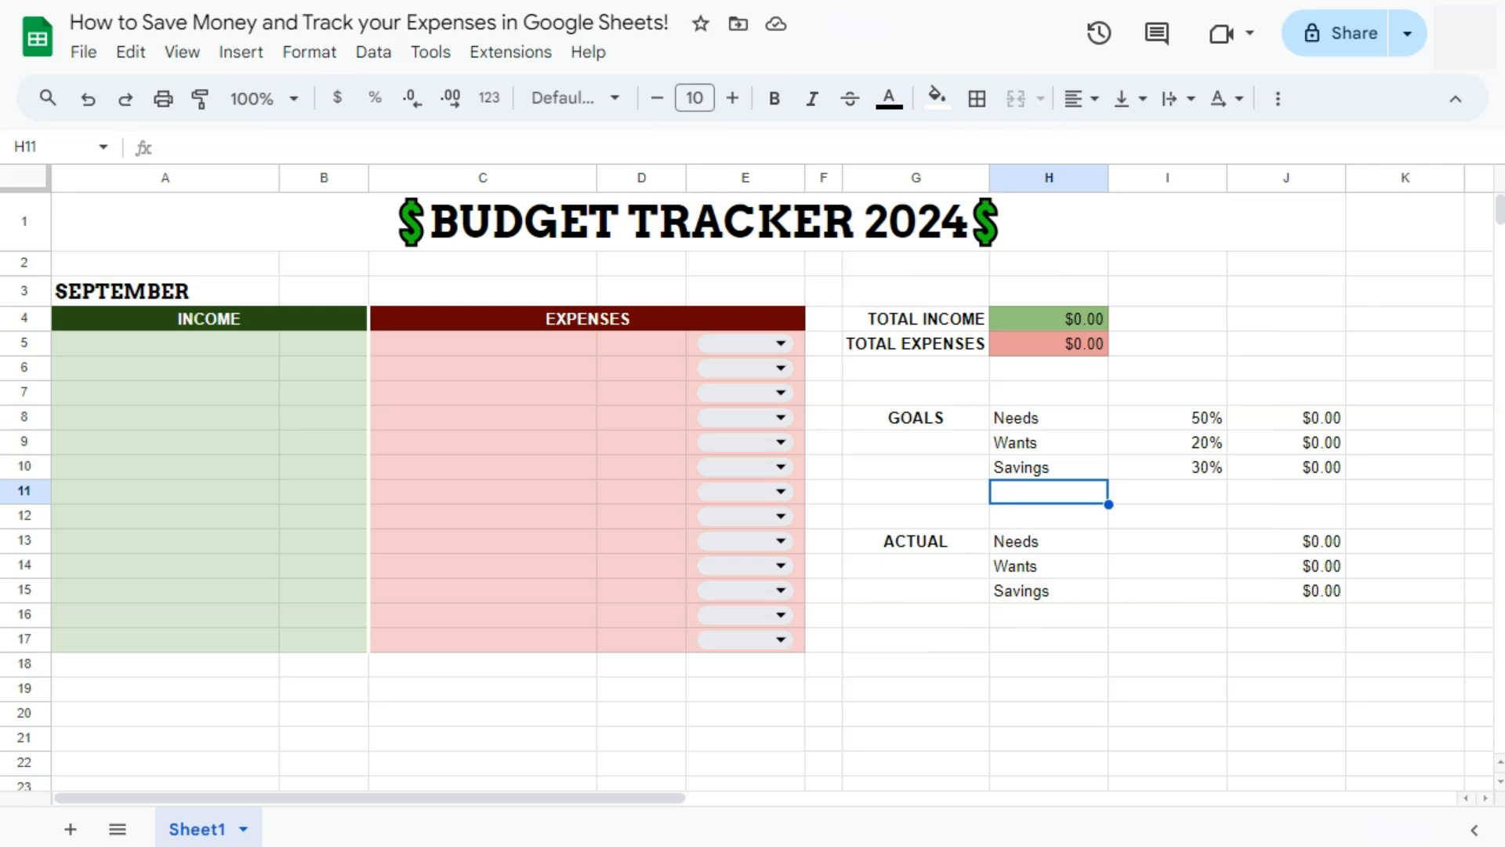
- Compare the GOALS and ACTUAL sections of the budget summary
{"action": "left_click", "coordinate": [951, 421]}
{"action": "left_click", "coordinate": [948, 542]}
{"action": "left_click", "coordinate": [949, 420]}
{"action": "left_click", "coordinate": [946, 544]}
{"action": "left_click", "coordinate": [951, 422]}
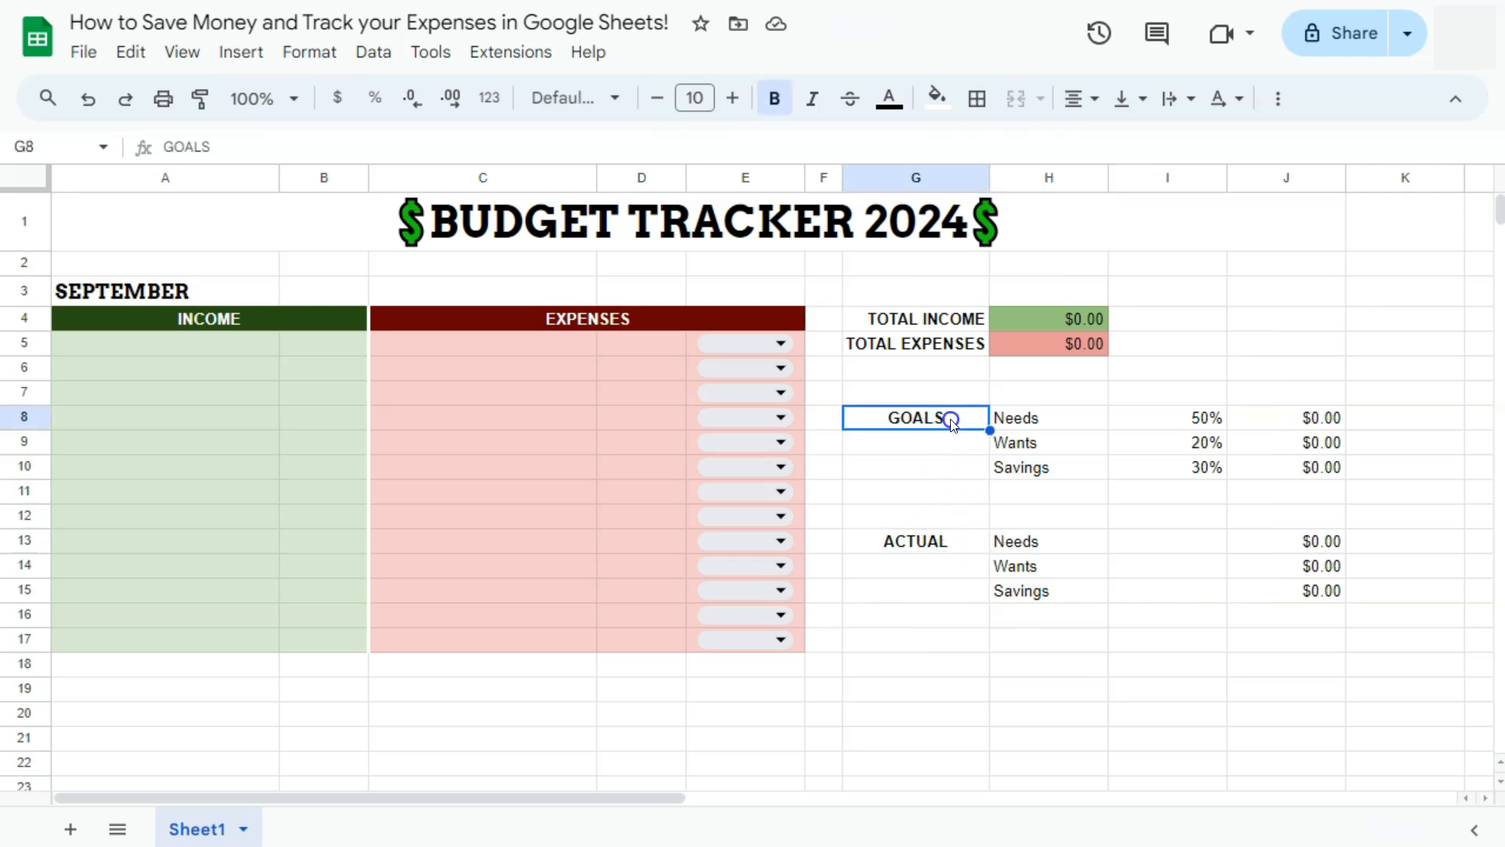
{"action": "left_click", "coordinate": [947, 541]}
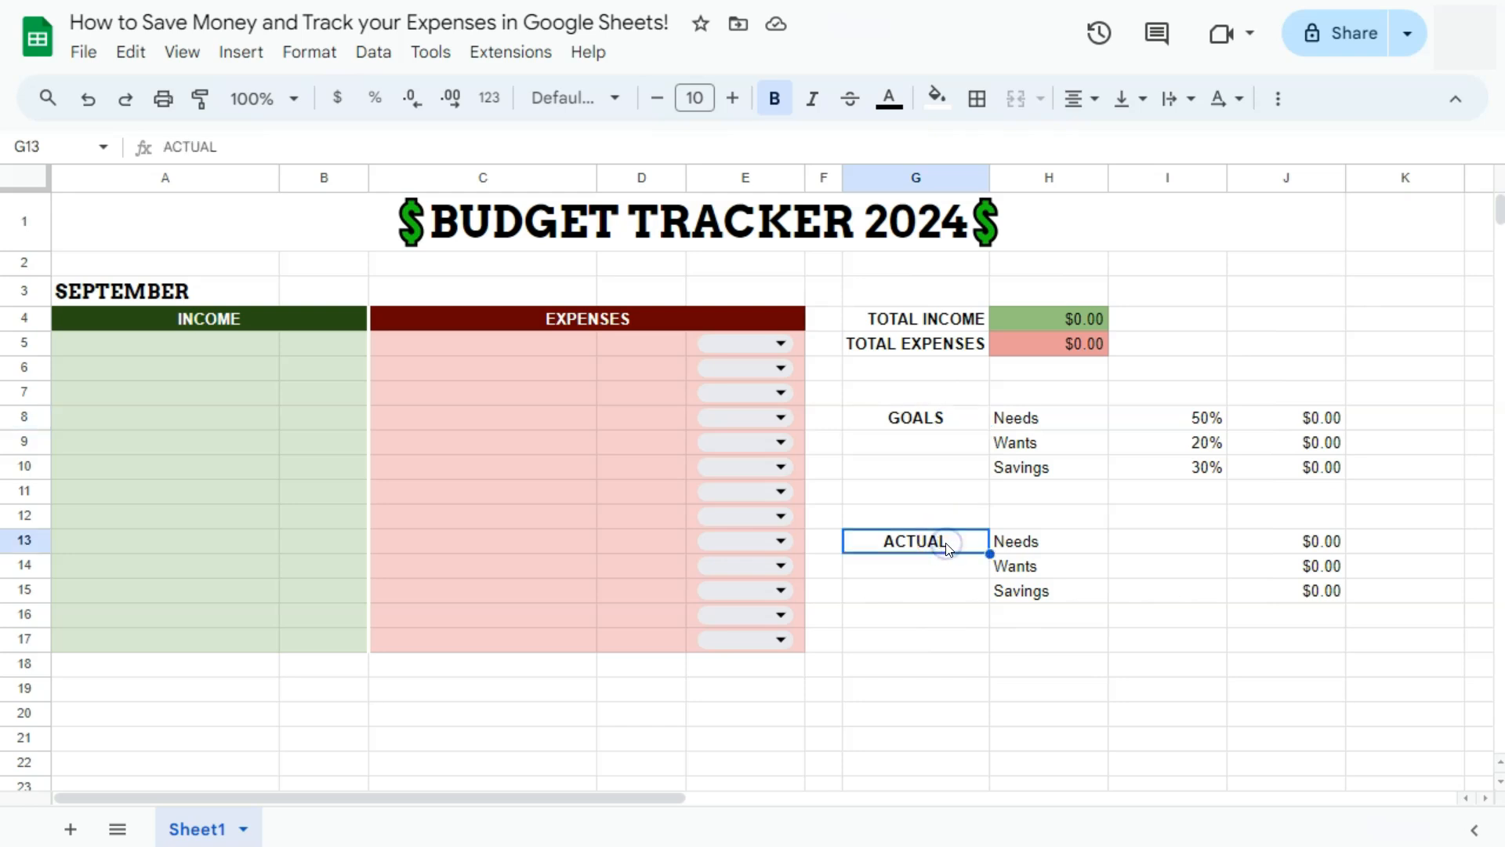
{"action": "left_click", "coordinate": [958, 422]}
- Review the goal percentages assigned to Needs, Wants and Savings in the GOALS section
{"action": "left_click_drag", "start_coordinate": [1055, 420], "coordinate": [1189, 477]}
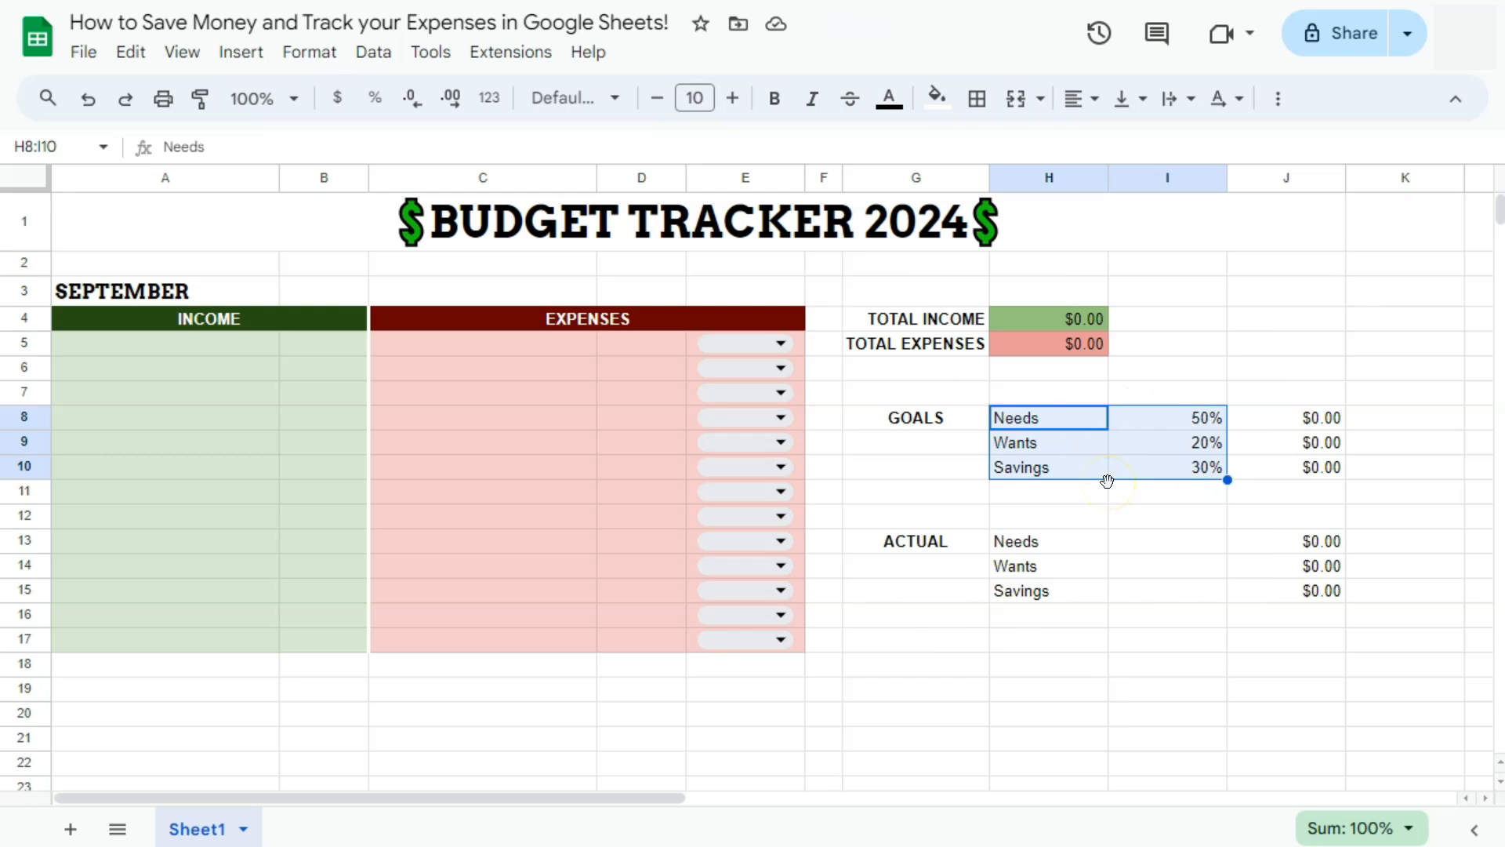
{"action": "left_click", "coordinate": [1136, 418]}
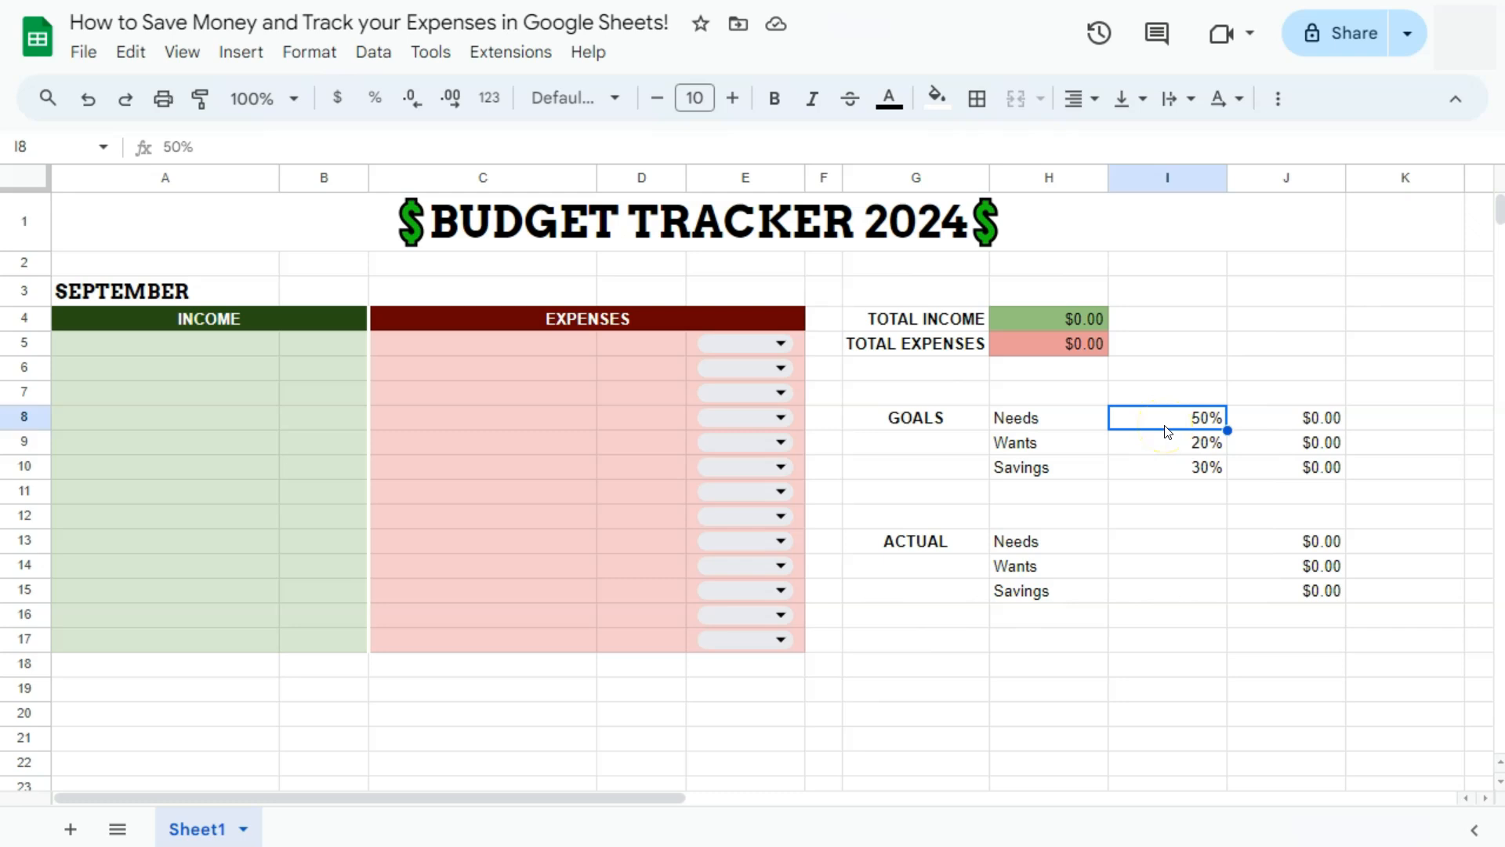
{"action": "left_click", "coordinate": [1144, 445]}
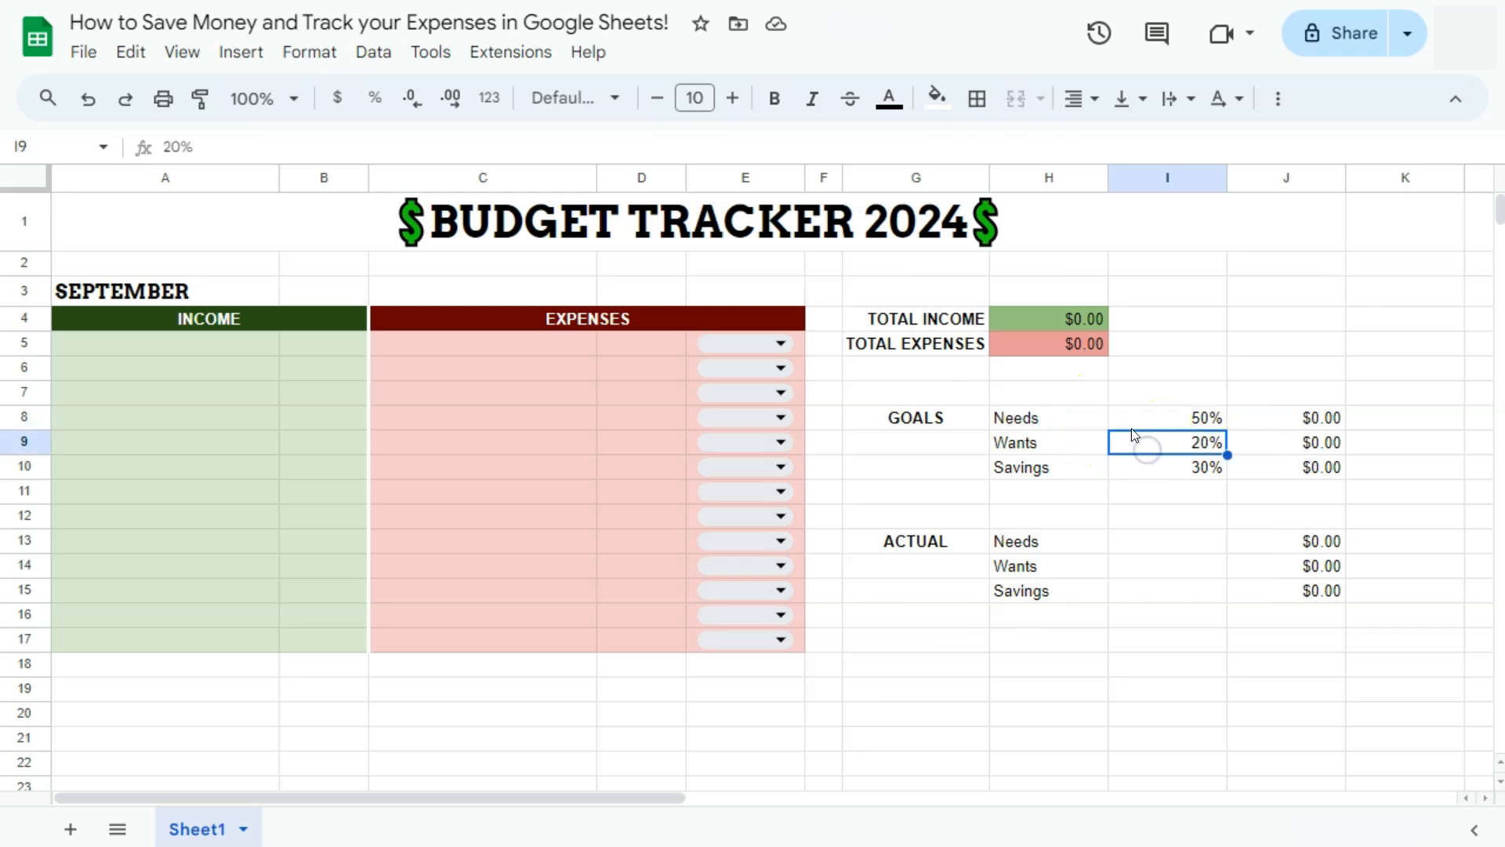
{"action": "left_click", "coordinate": [1162, 474]}
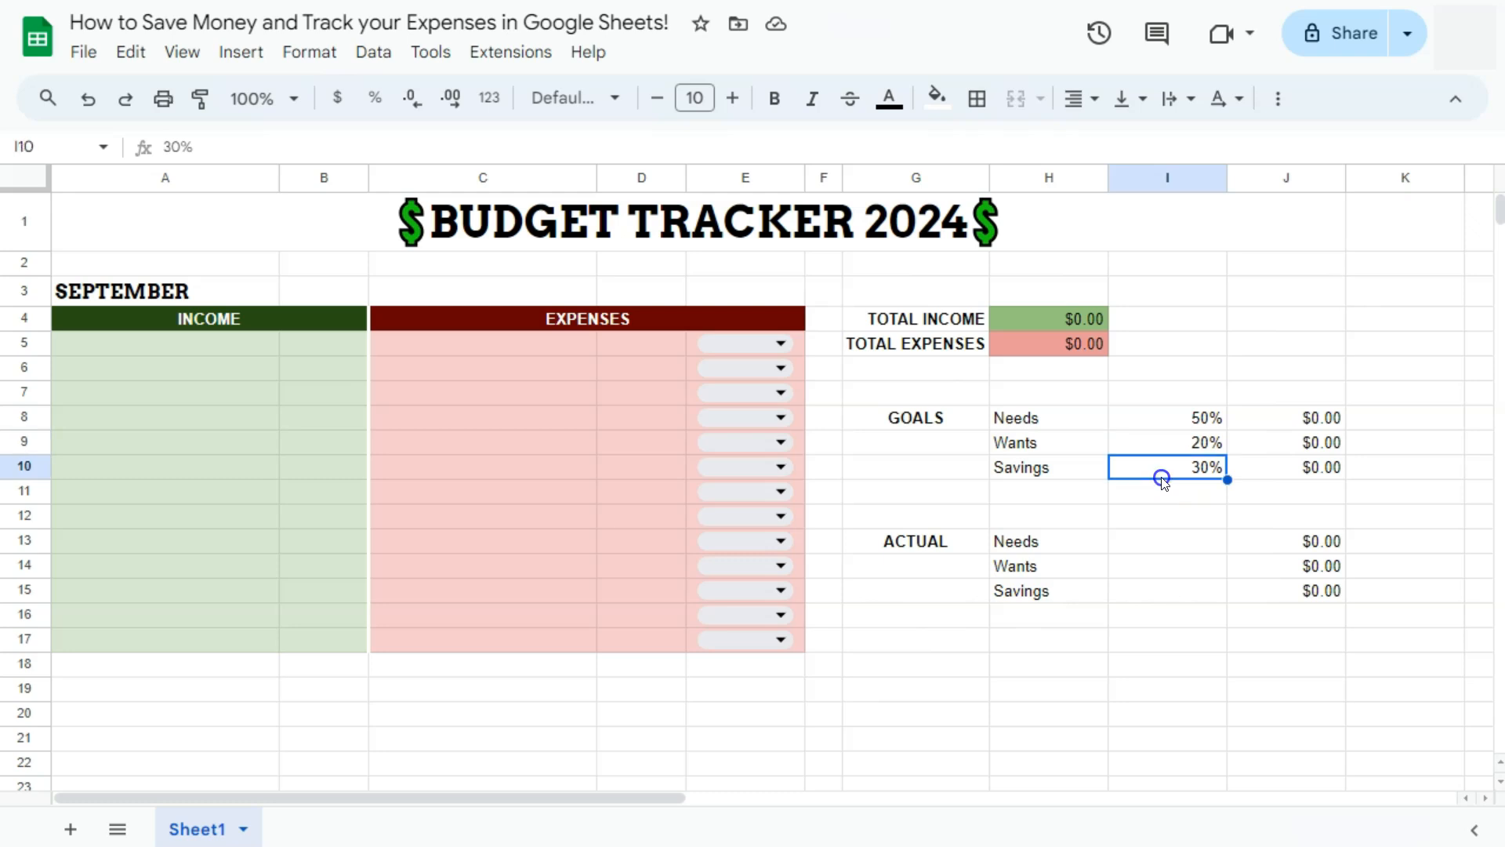
{"action": "left_click", "coordinate": [1085, 467]}
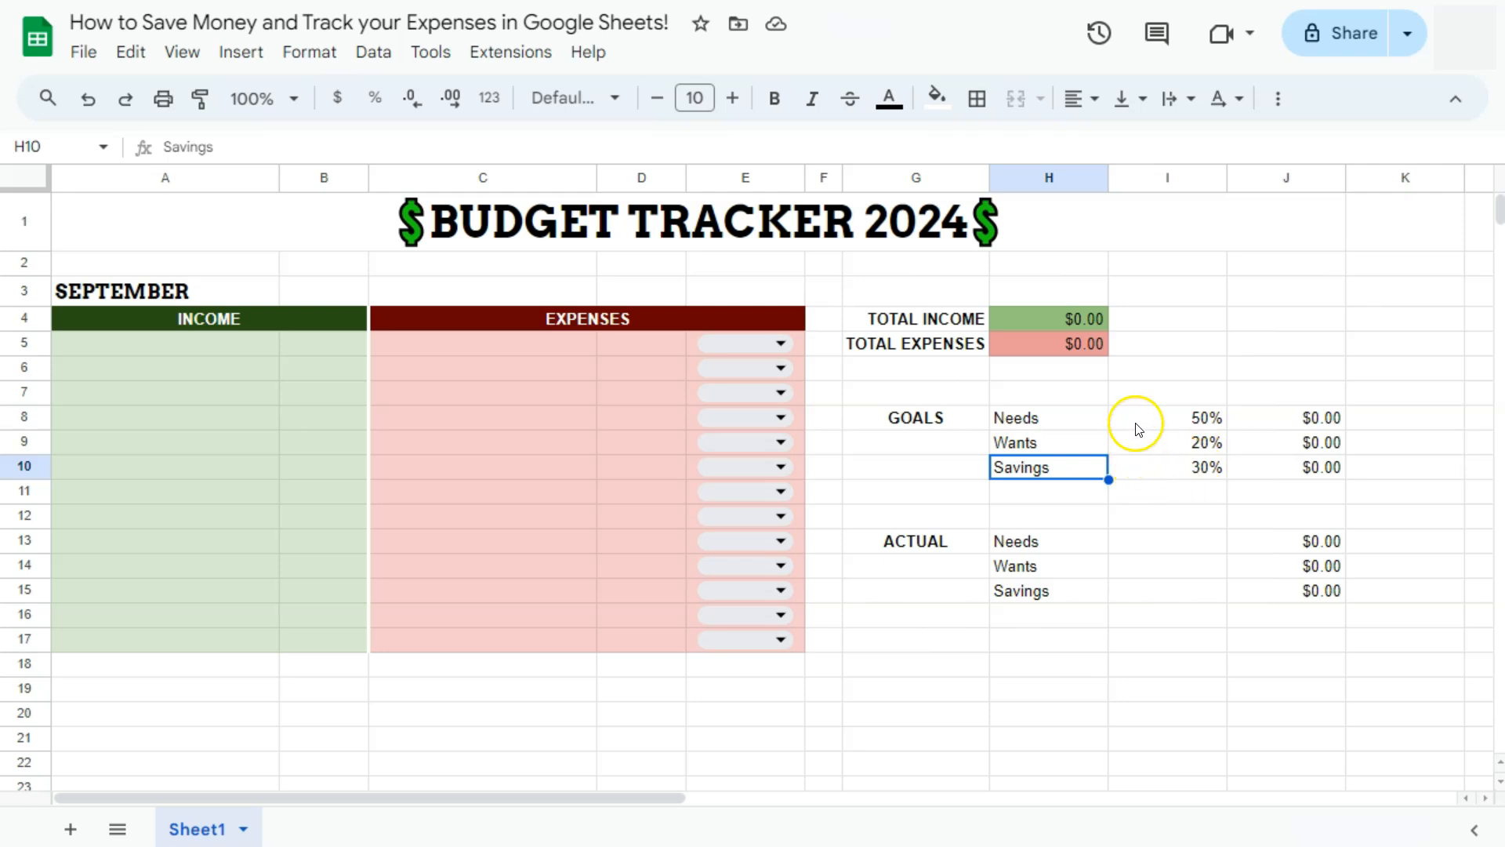
{"action": "left_click", "coordinate": [1157, 468]}
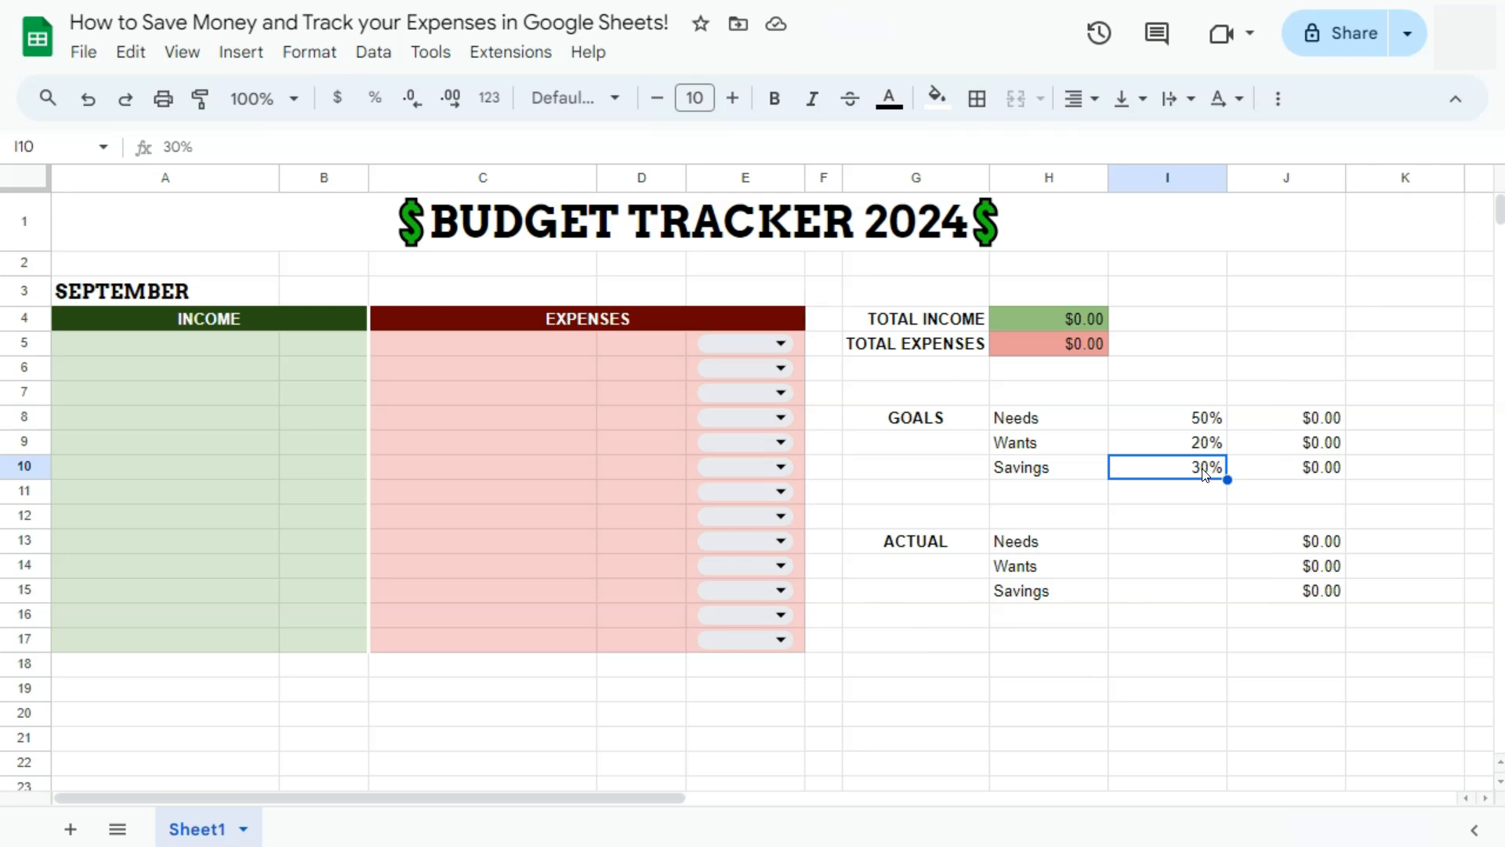
{"action": "left_click", "coordinate": [1144, 462]}
- Inspect the percentage formulas for Needs, Wants and Savings in the ACTUAL section, opening the one in I13
{"action": "left_click_drag", "start_coordinate": [1152, 543], "coordinate": [1164, 598]}
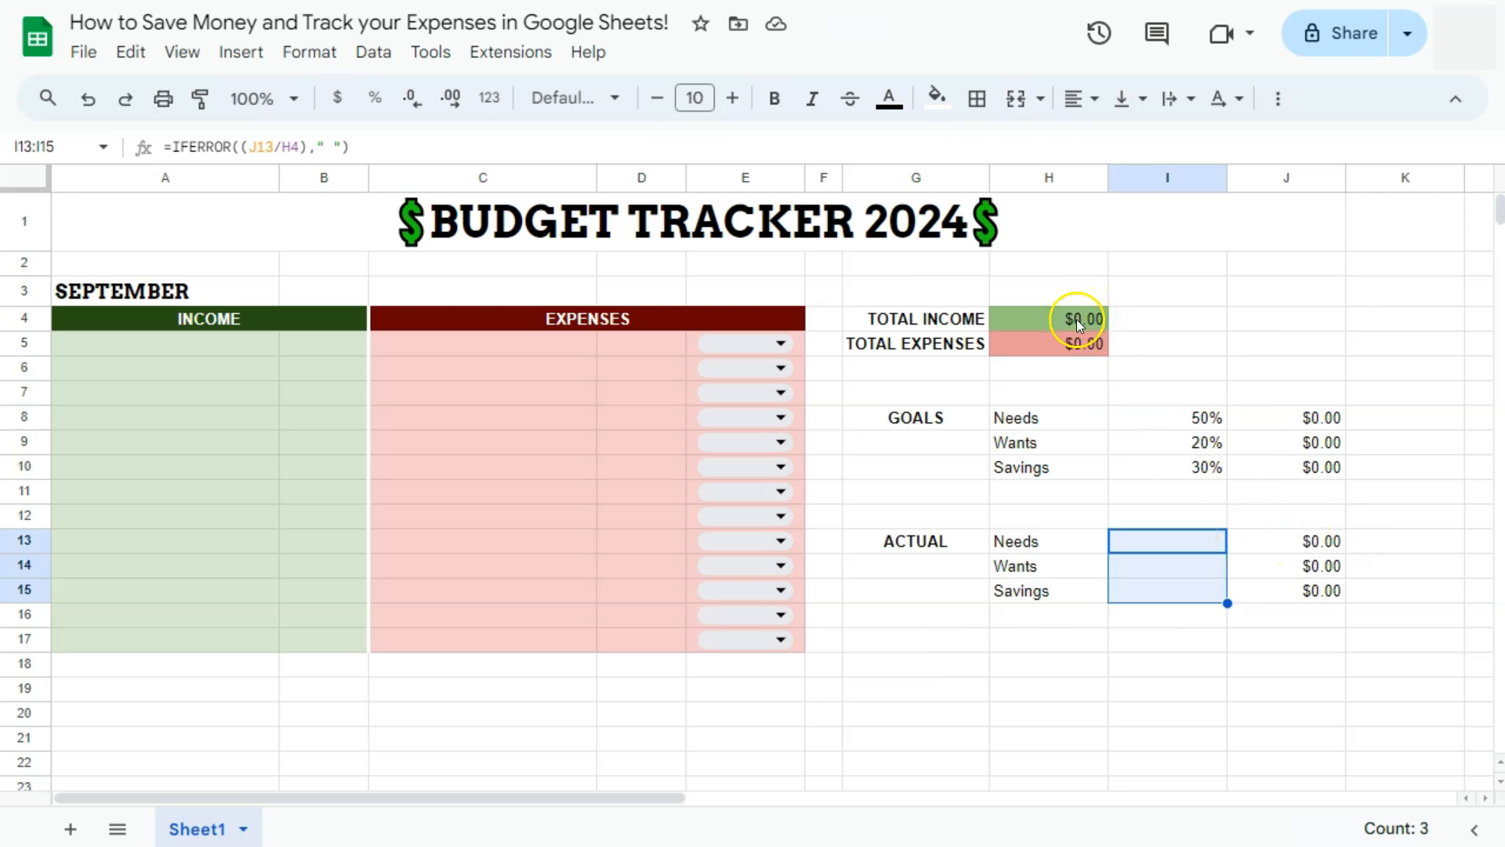
{"action": "double_click", "coordinate": [1180, 545]}
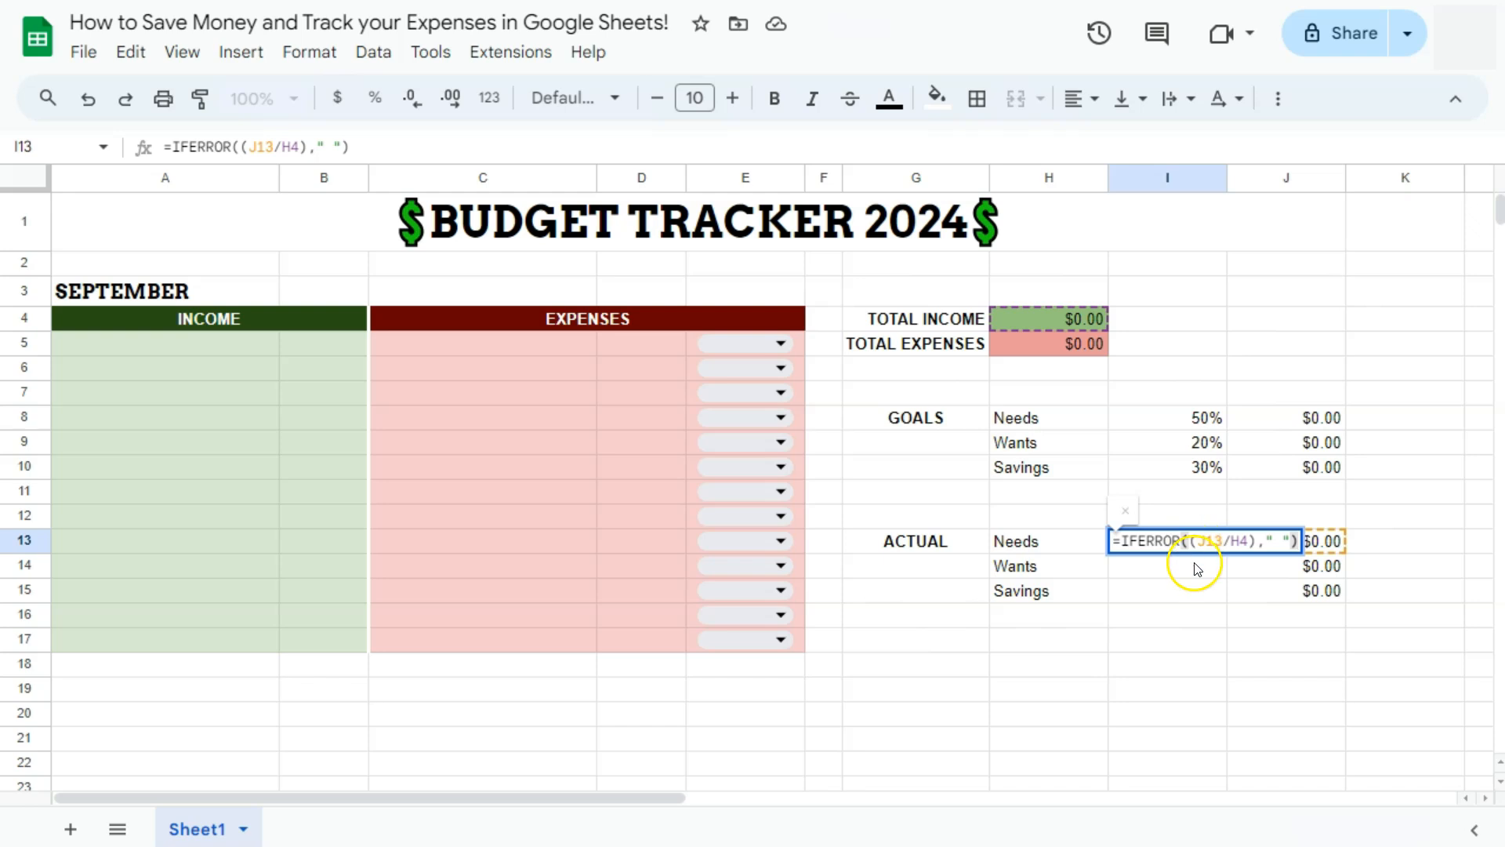
{"action": "left_click_drag", "start_coordinate": [1068, 549], "coordinate": [1072, 588]}
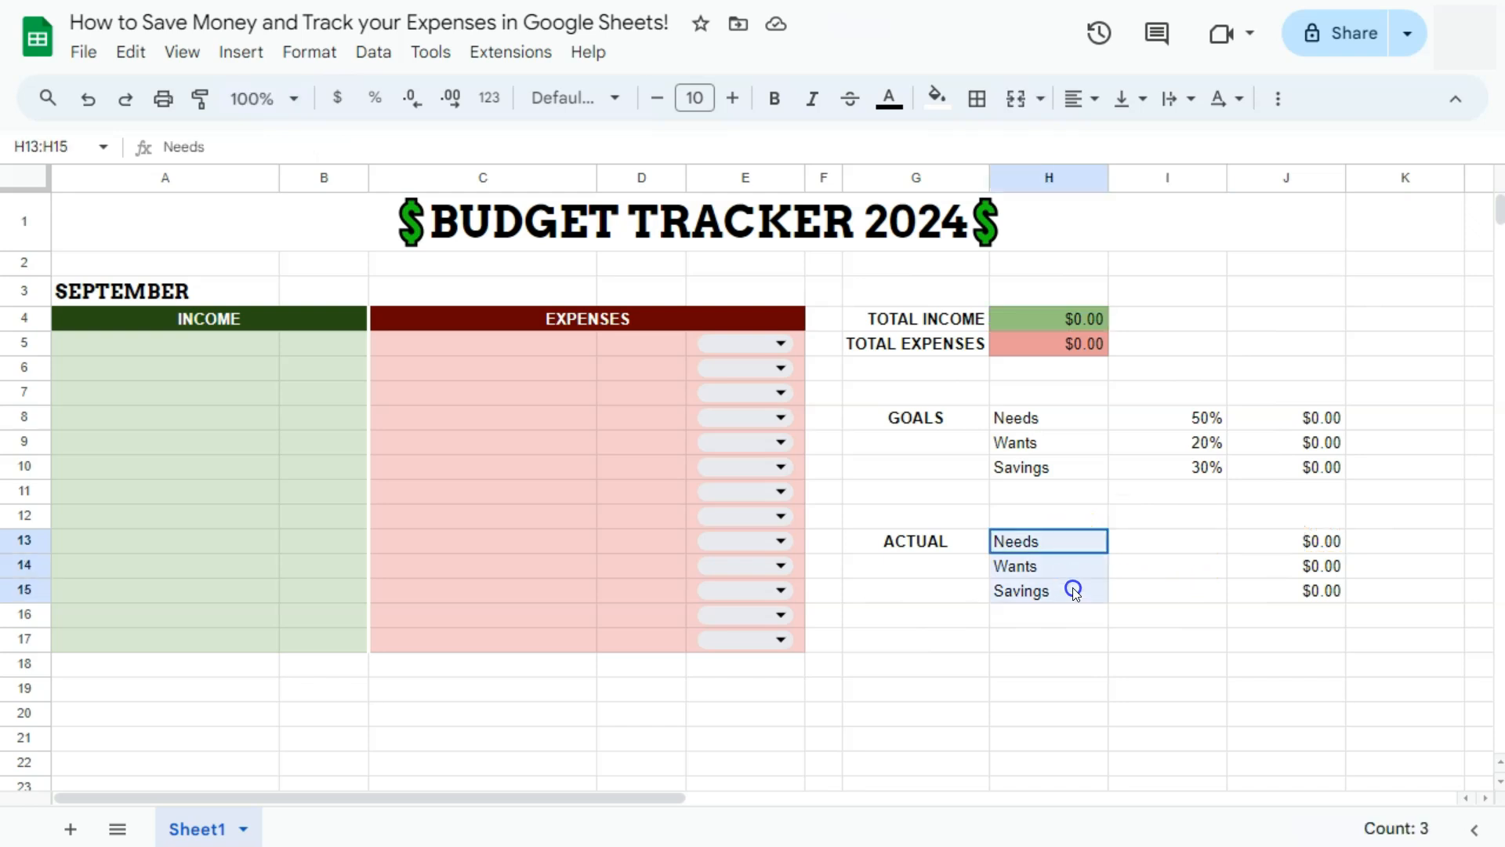
{"action": "left_click", "coordinate": [1145, 540]}
- Open the SUMIF formula behind the actual Needs amount in J13 and examine its "Needs" criterion and column ranges
{"action": "double_click", "coordinate": [1270, 539]}
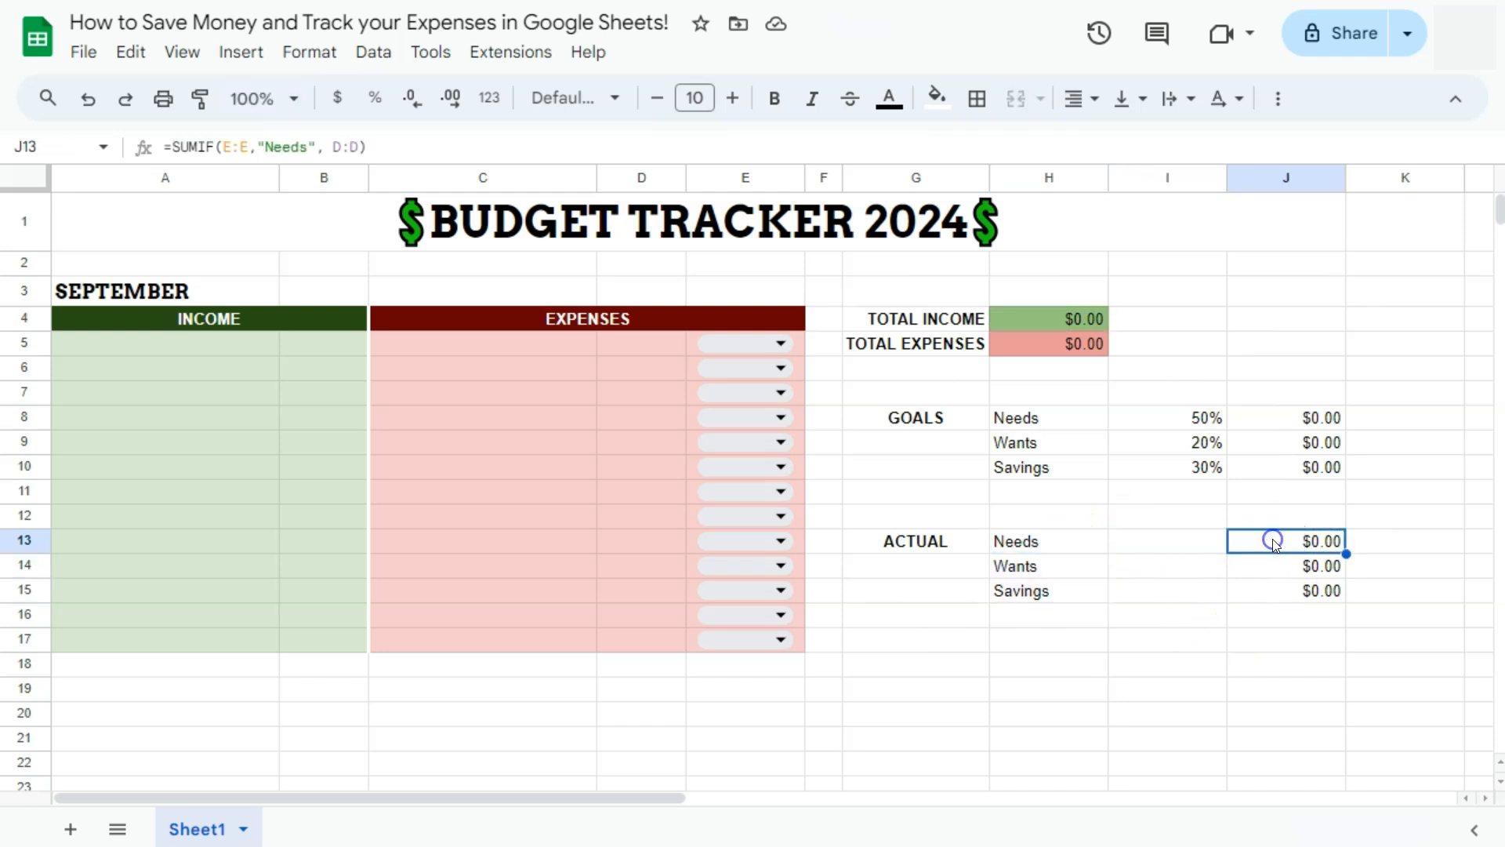
{"action": "left_click", "coordinate": [1285, 539]}
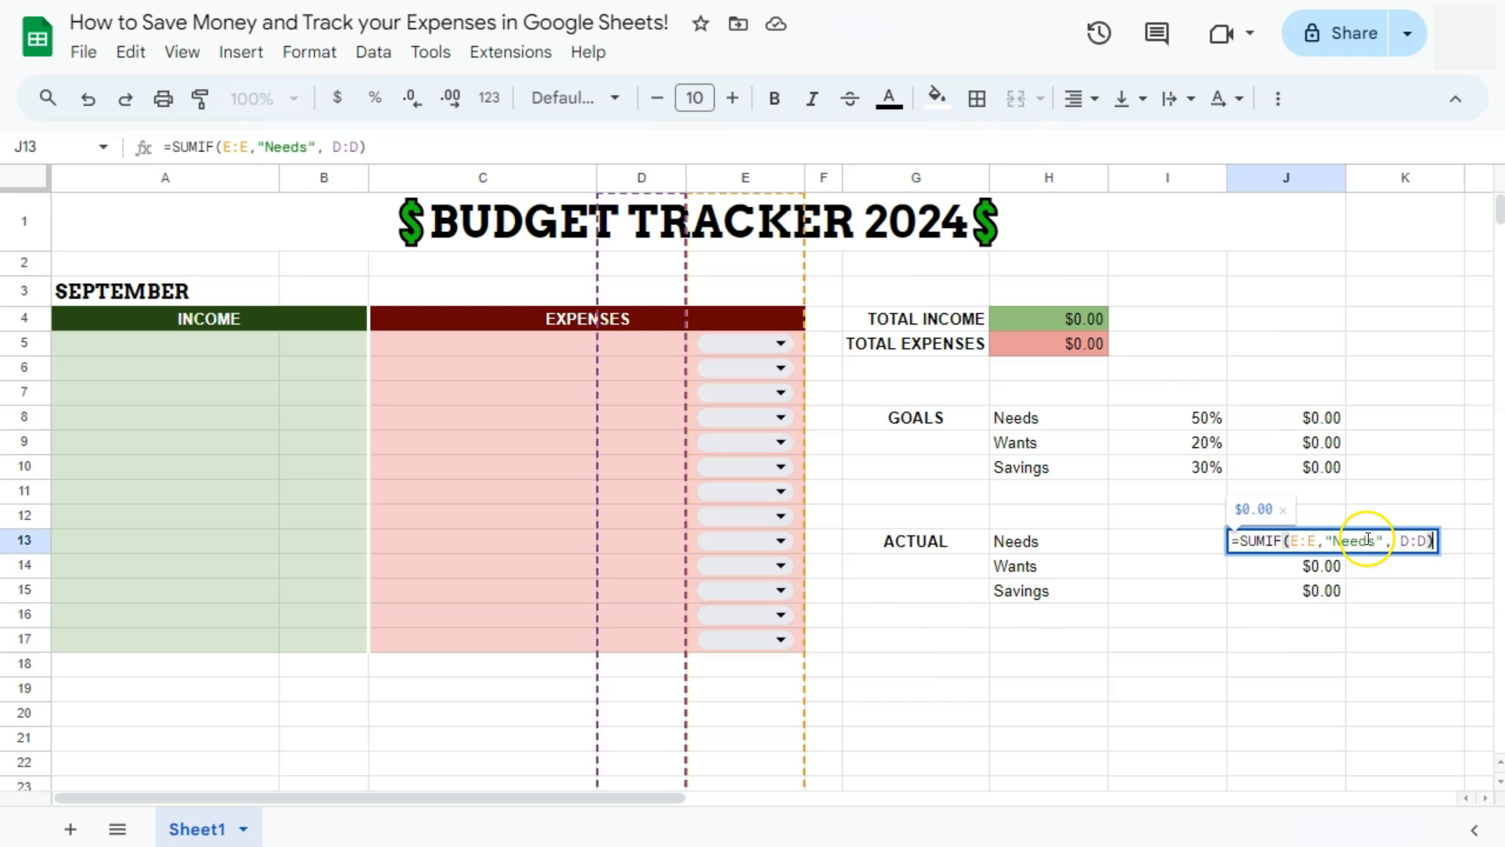
{"action": "left_click_drag", "start_coordinate": [1329, 540], "coordinate": [1370, 540]}
{"action": "left_click", "coordinate": [1267, 688]}
{"action": "double_click", "coordinate": [1304, 538]}
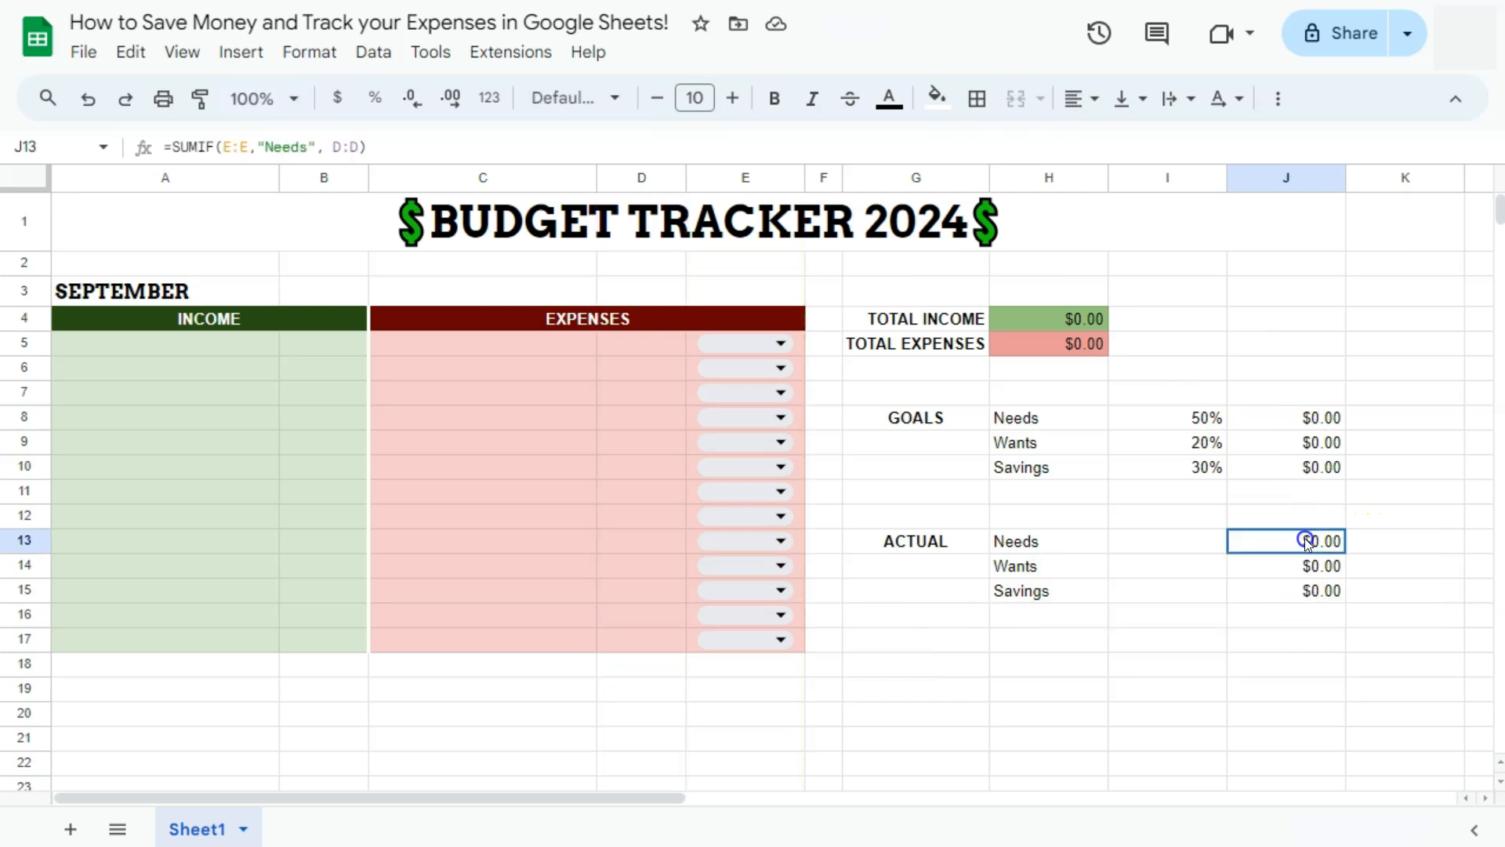
- Go through the Wants and Savings amount formulas in J14 and J15 of the ACTUAL section
{"action": "key", "text": "Return"}
{"action": "key", "text": "Return"}
{"action": "key", "text": "Return"}
{"action": "key", "text": "Return"}
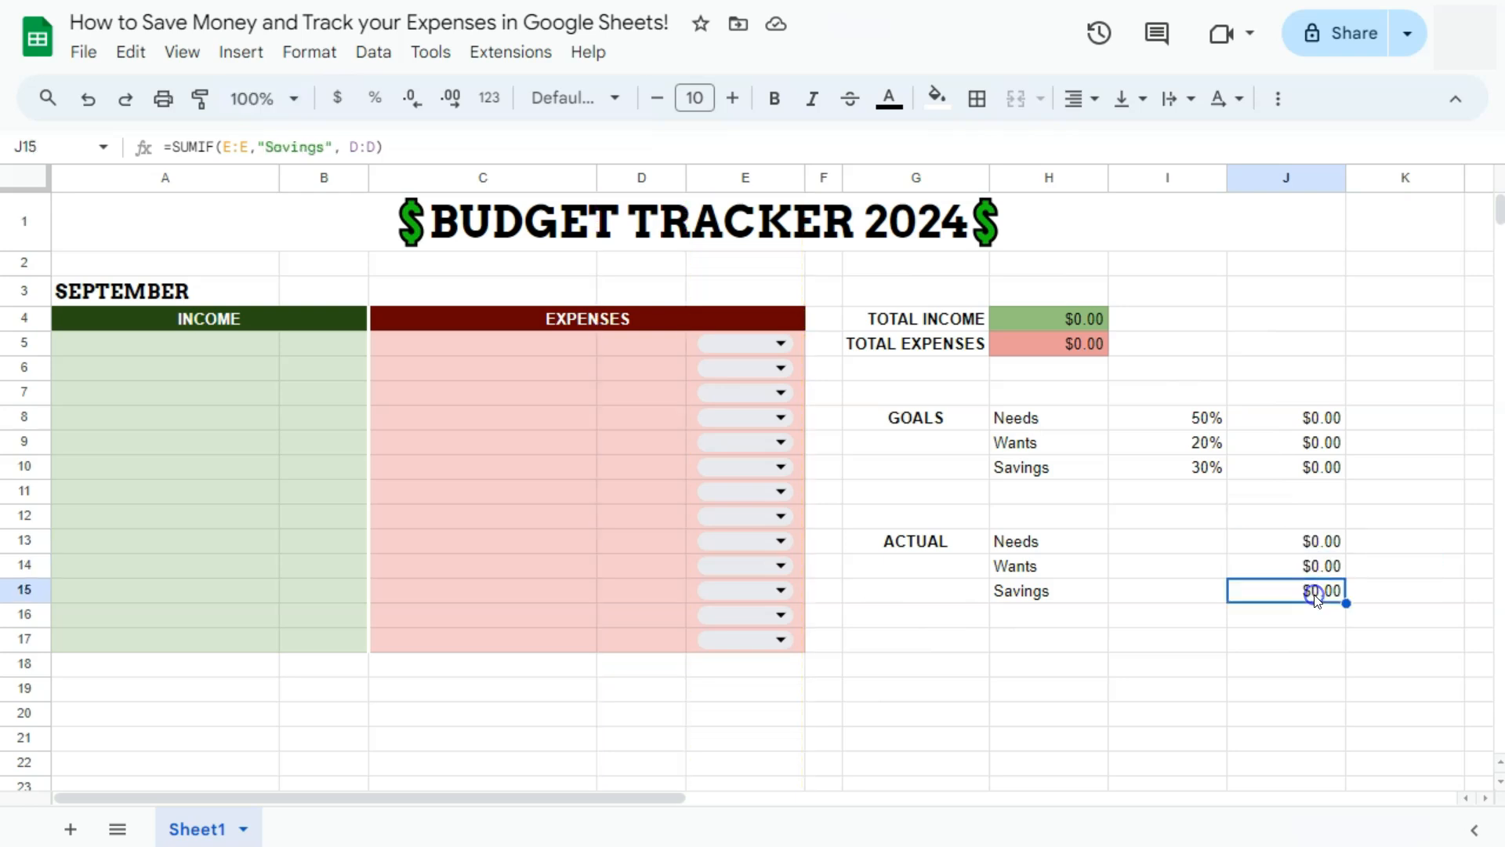
{"action": "left_click", "coordinate": [1310, 649]}
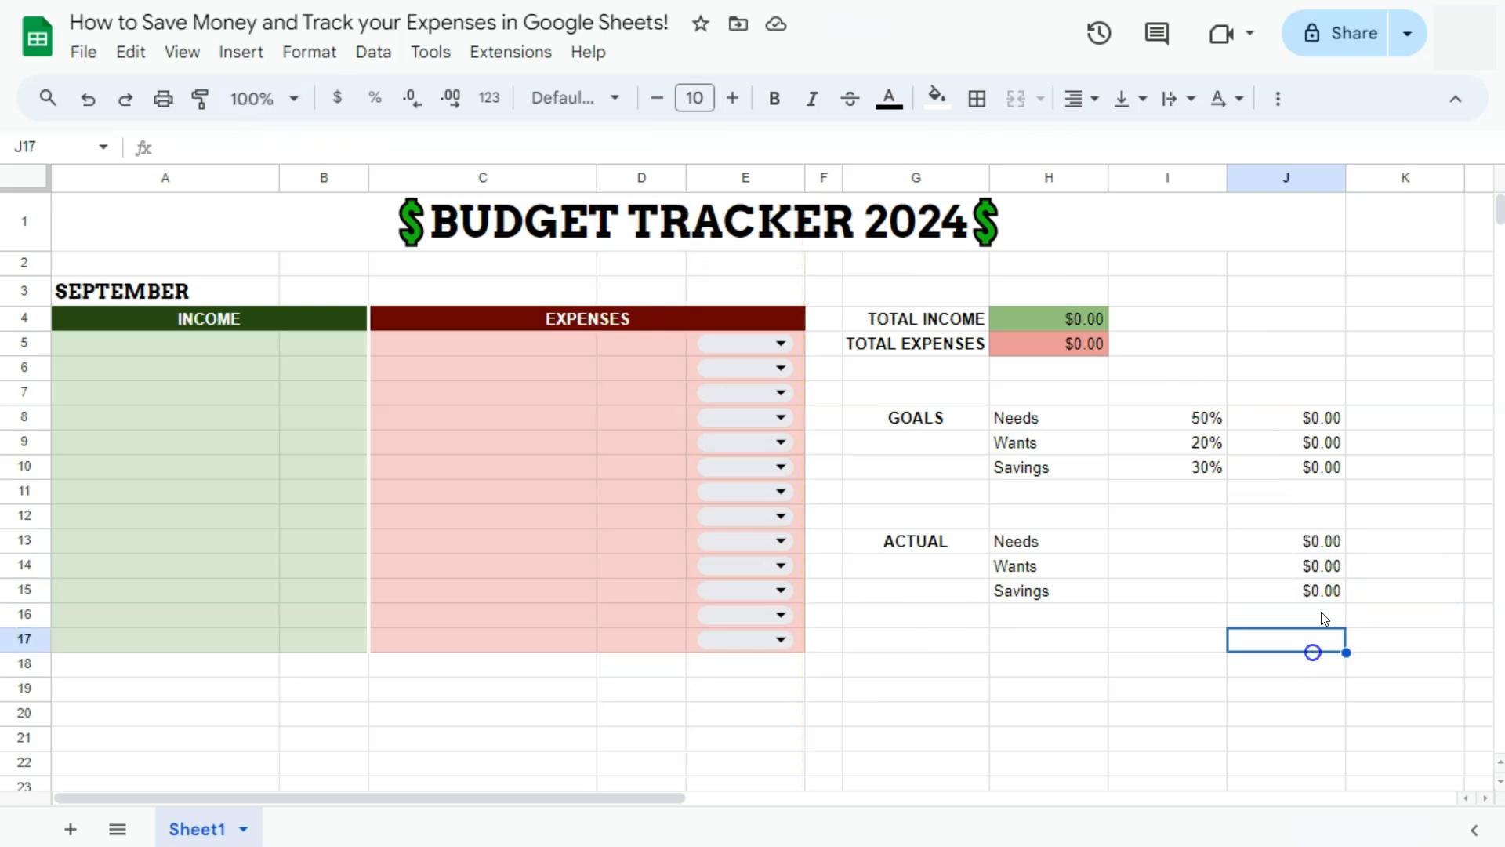
- Compare the actual amount formulas in J13:J15 with the Needs goal formula in J8
{"action": "left_click", "coordinate": [1306, 540]}
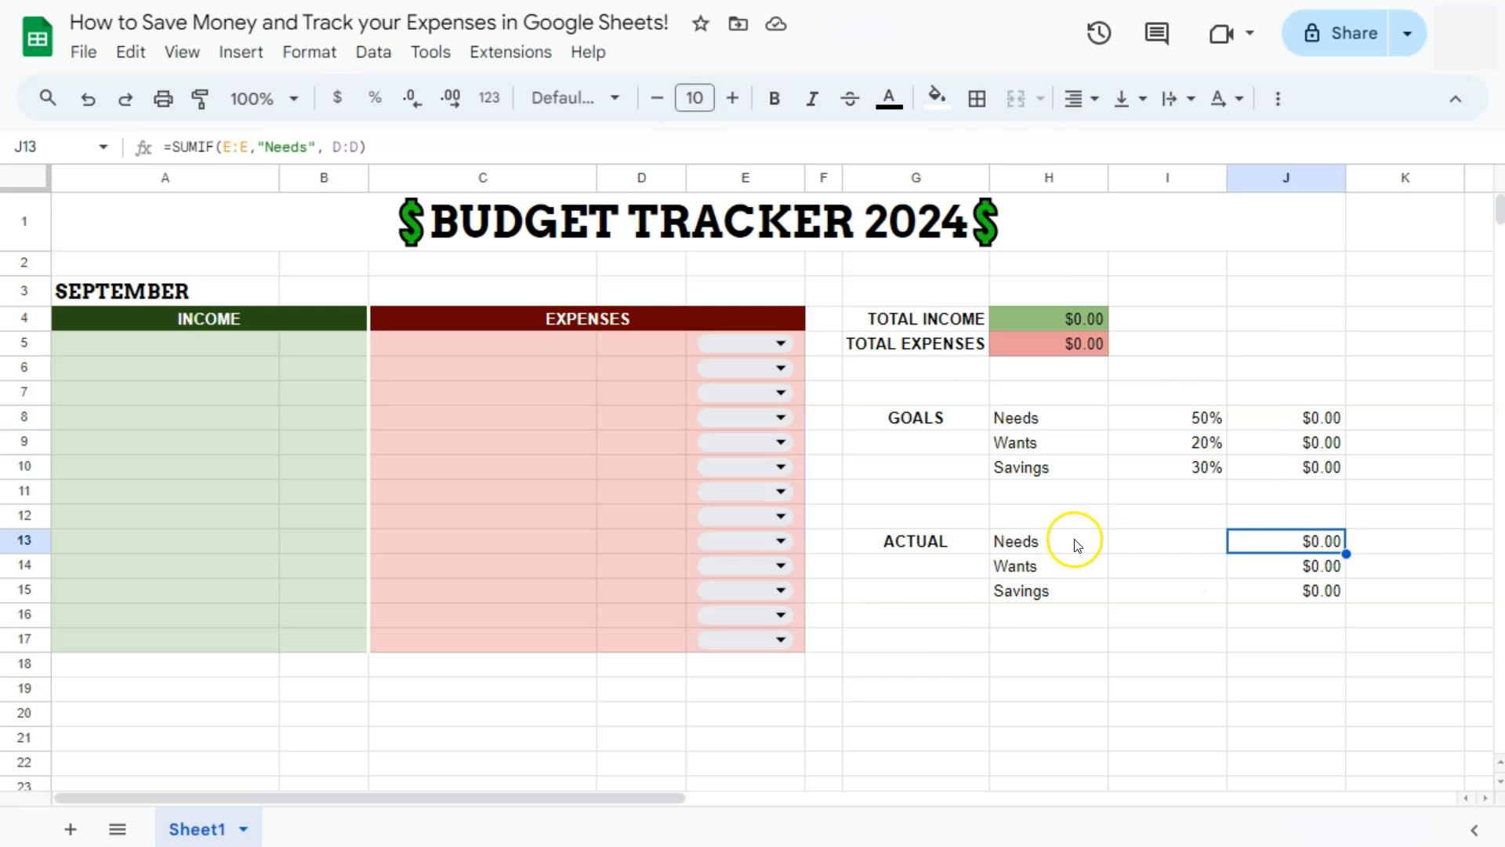
{"action": "left_click", "coordinate": [1268, 566]}
{"action": "left_click", "coordinate": [1272, 600]}
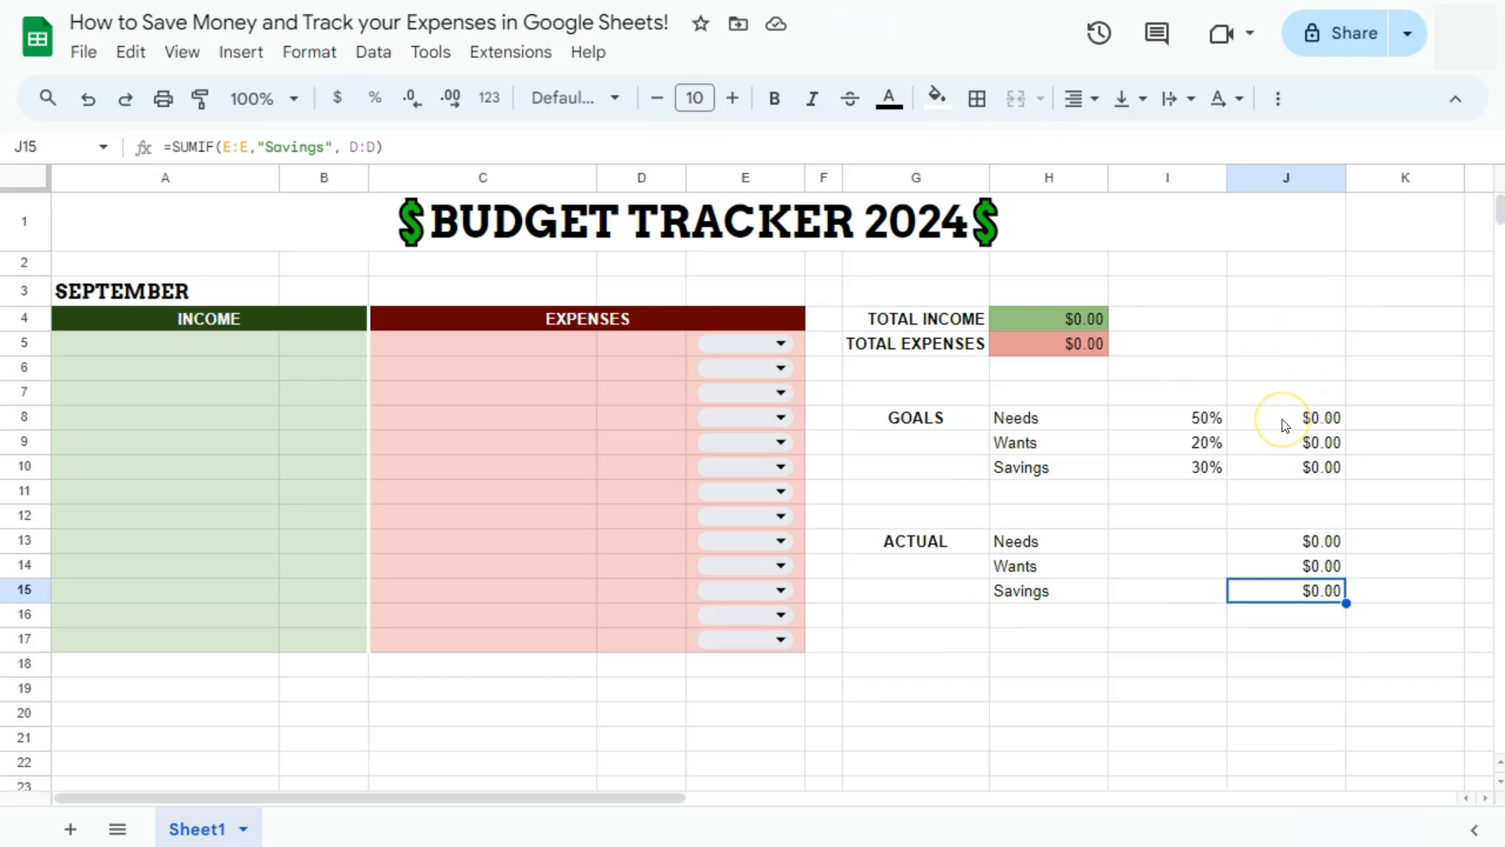
{"action": "left_click", "coordinate": [1262, 418]}
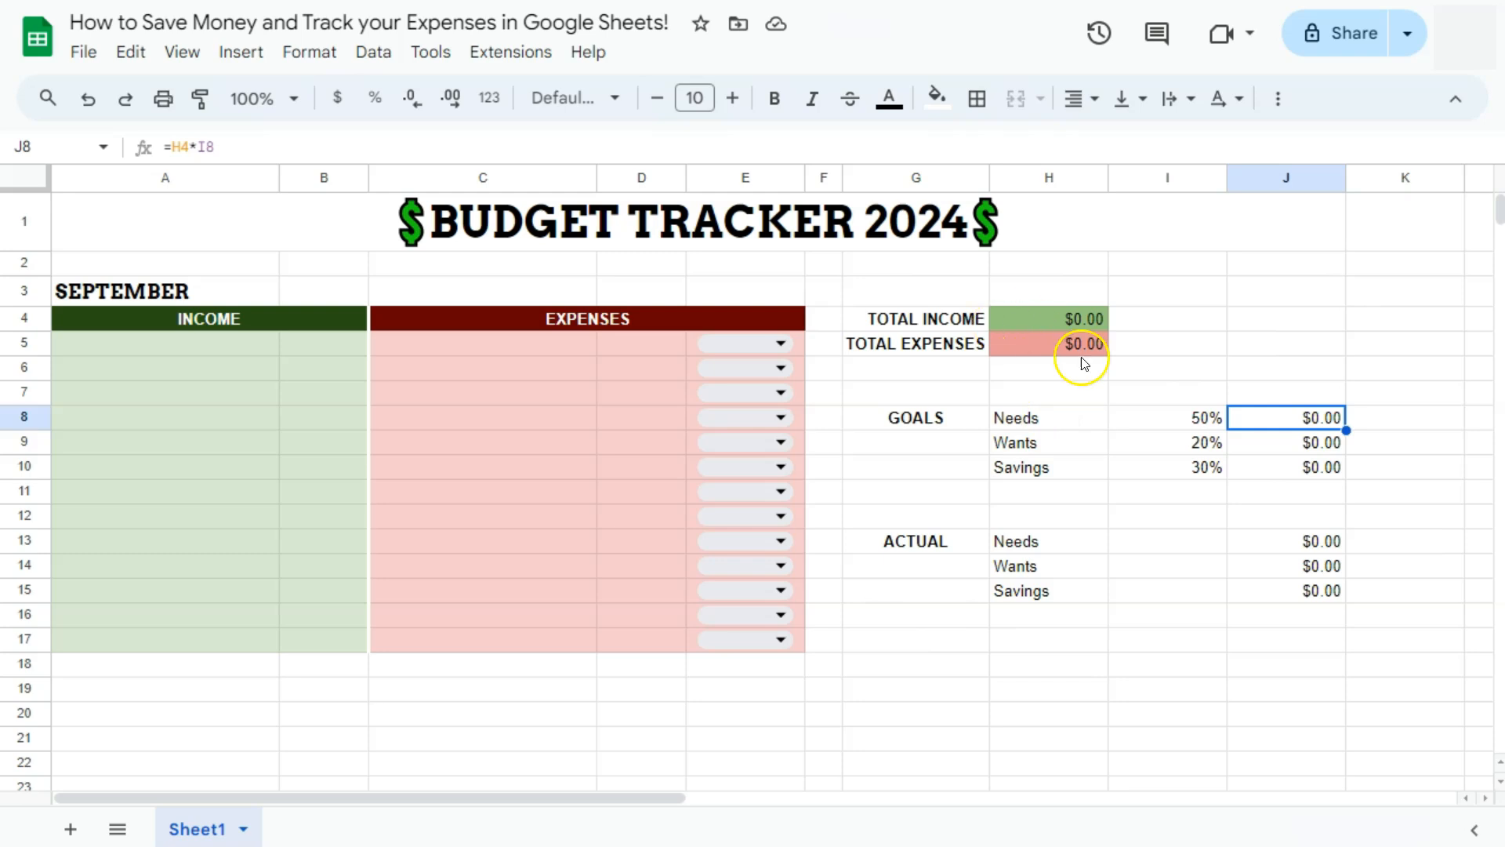
- Add a Paycheck entry of 2000 in row 5 of the INCOME table
{"action": "left_click", "coordinate": [201, 353]}
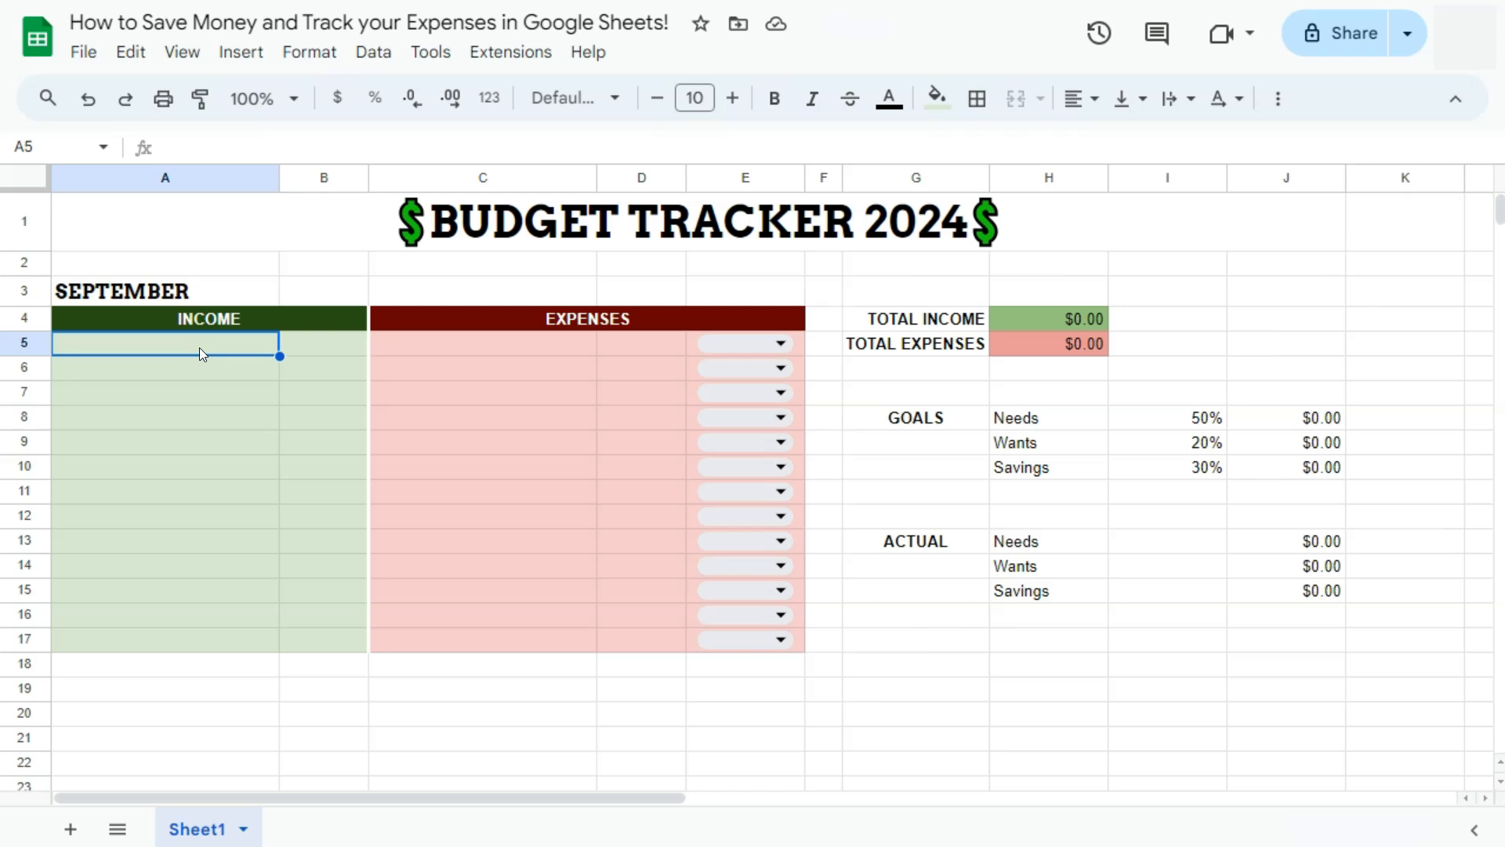
{"action": "type", "text": "Paycheck"}
{"action": "key", "text": "Tab"}
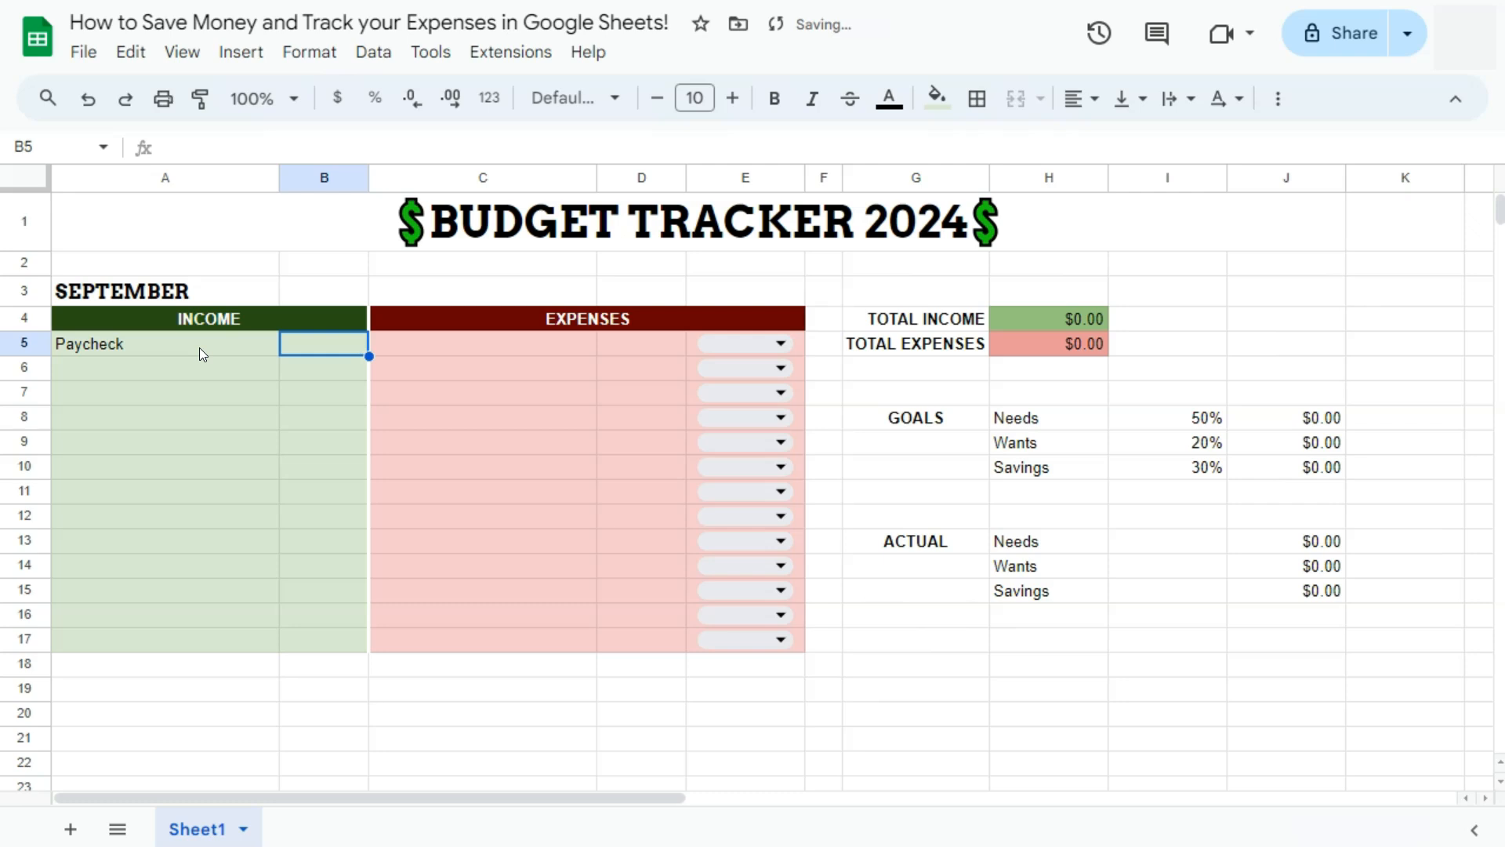
{"action": "type", "text": "2,00"}
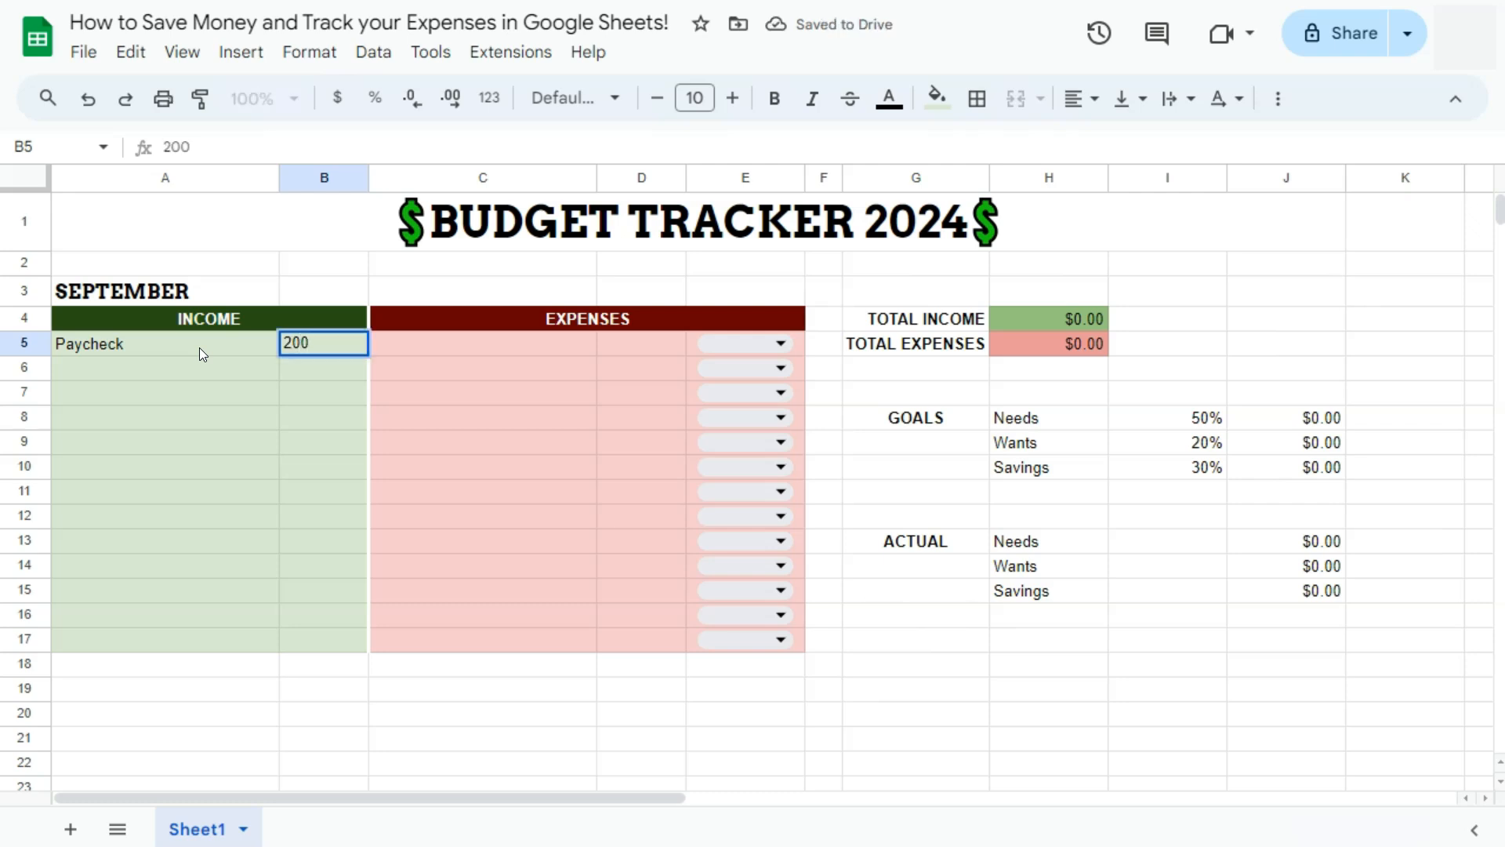
{"action": "type", "text": "0"}
{"action": "key", "text": "Return"}
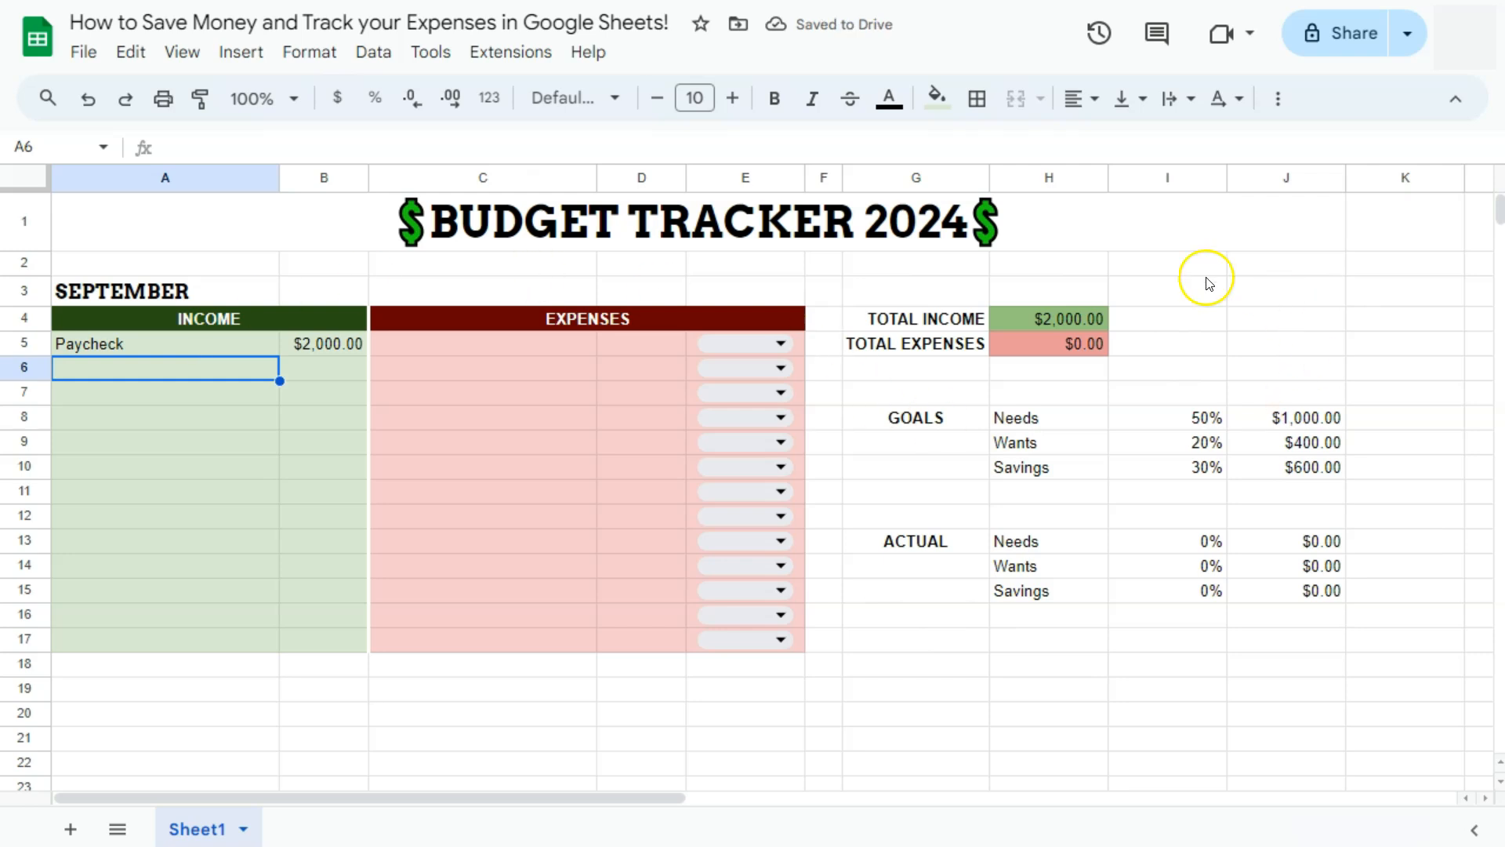
- Compare the TOTAL INCOME formula in H4 with the paycheck amount and the empty income row below it
{"action": "left_click", "coordinate": [1074, 316]}
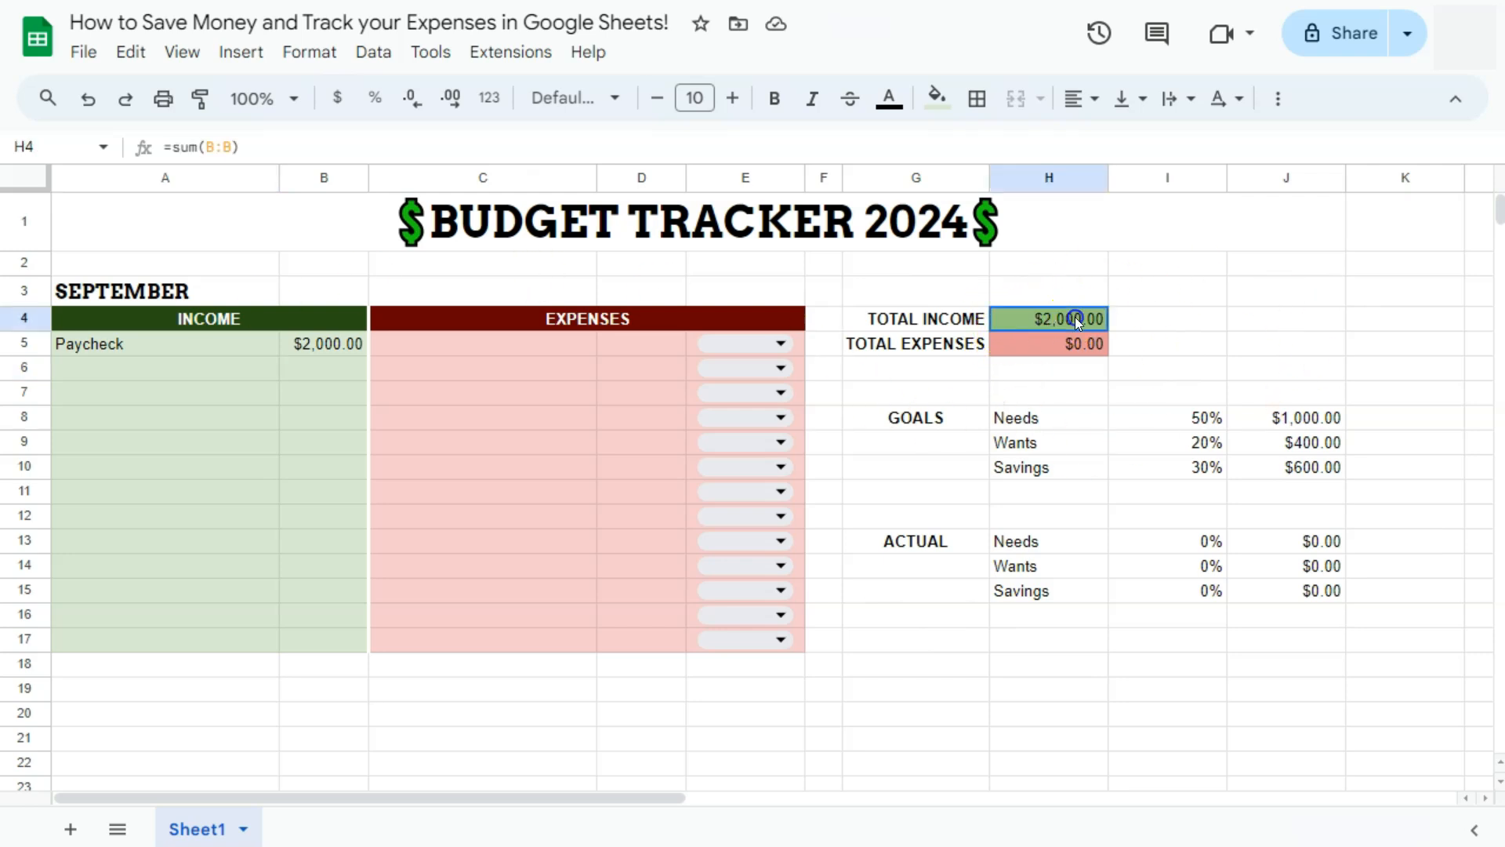
{"action": "left_click", "coordinate": [345, 337]}
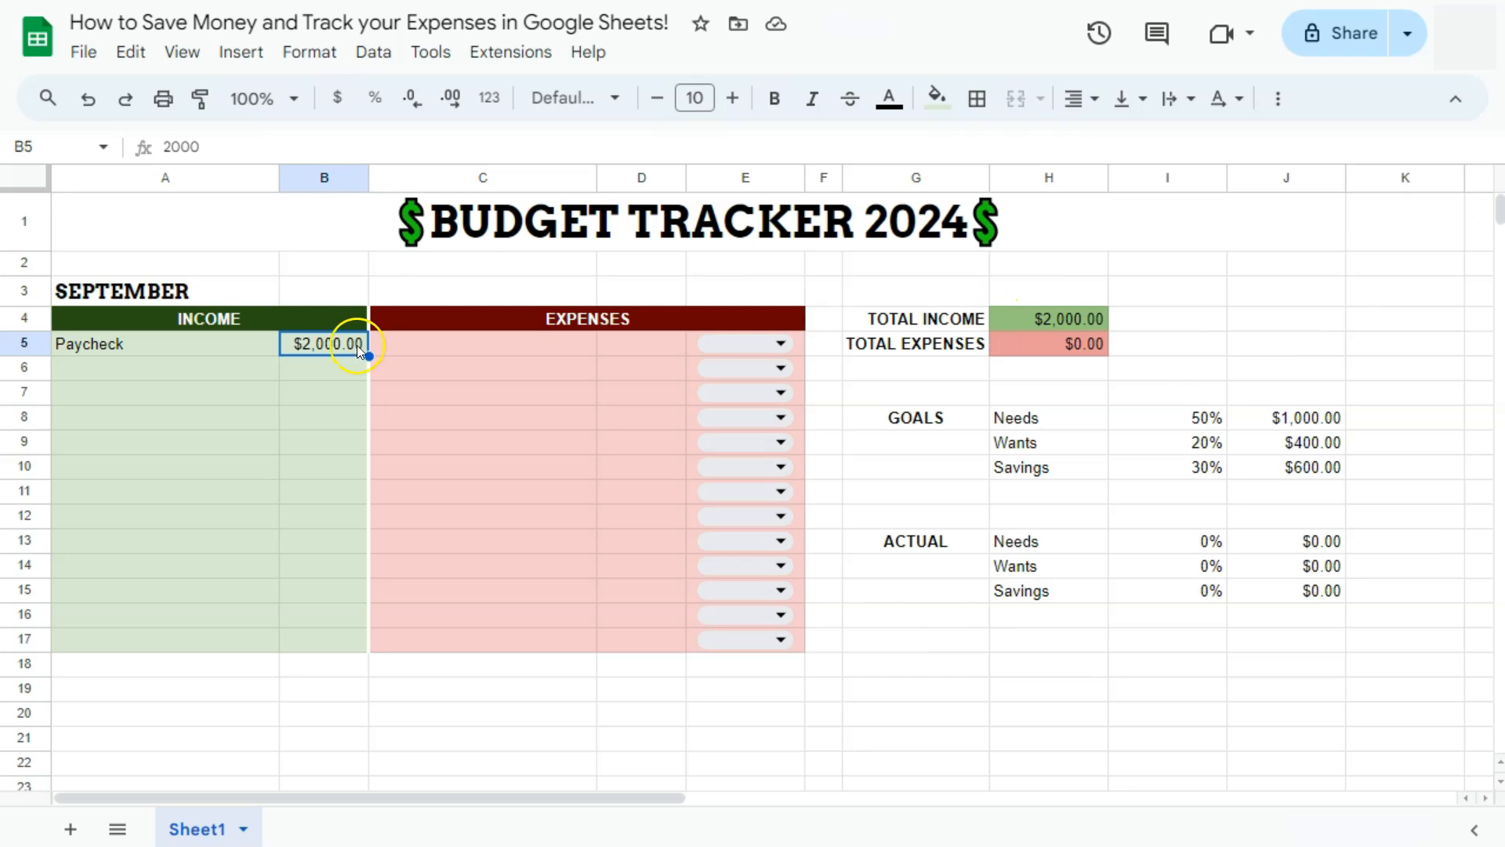
{"action": "left_click", "coordinate": [321, 370]}
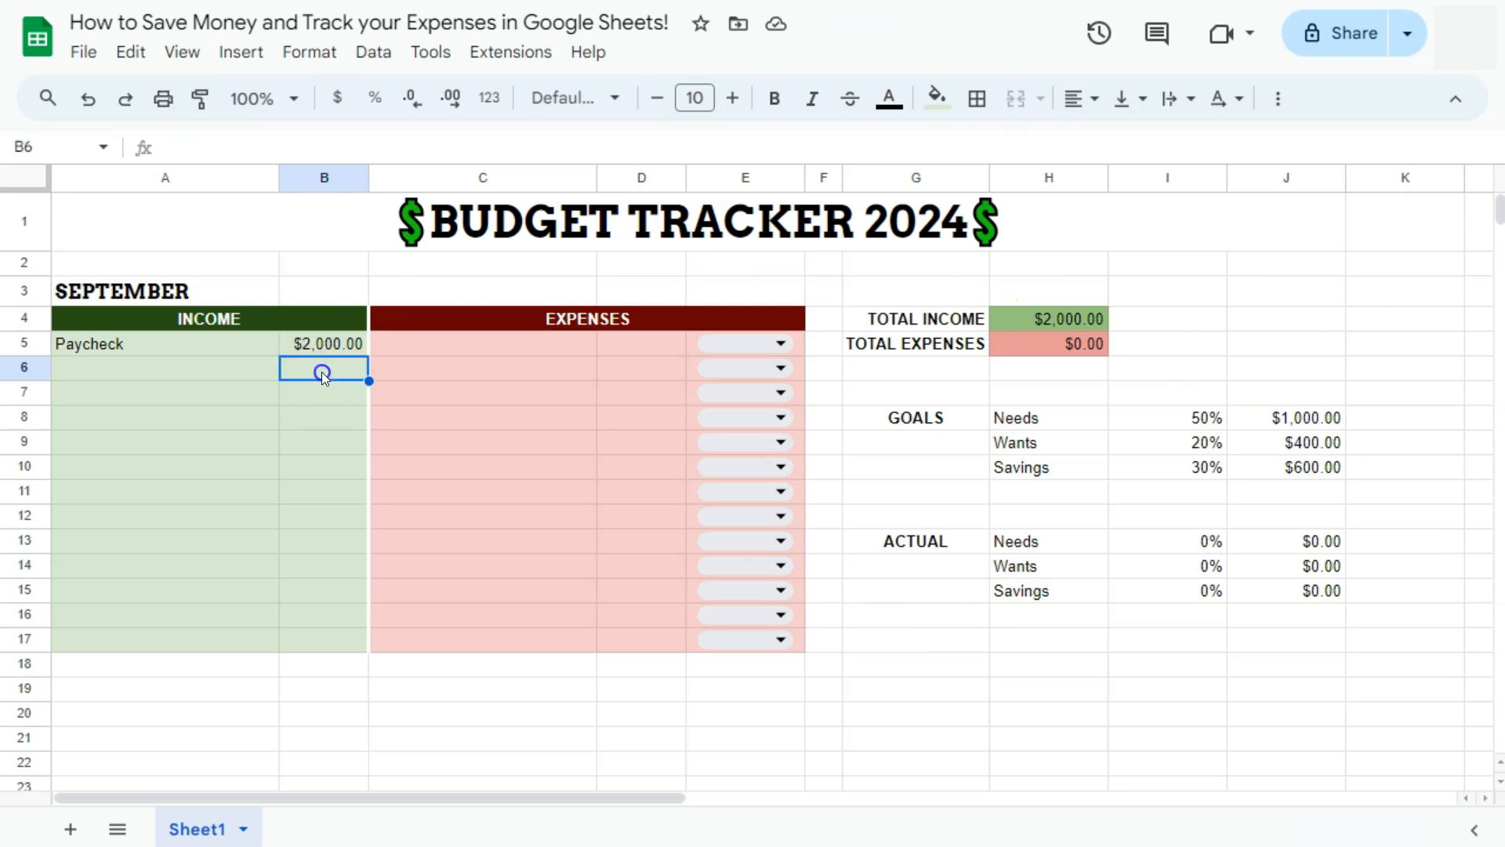
{"action": "left_click", "coordinate": [117, 370]}
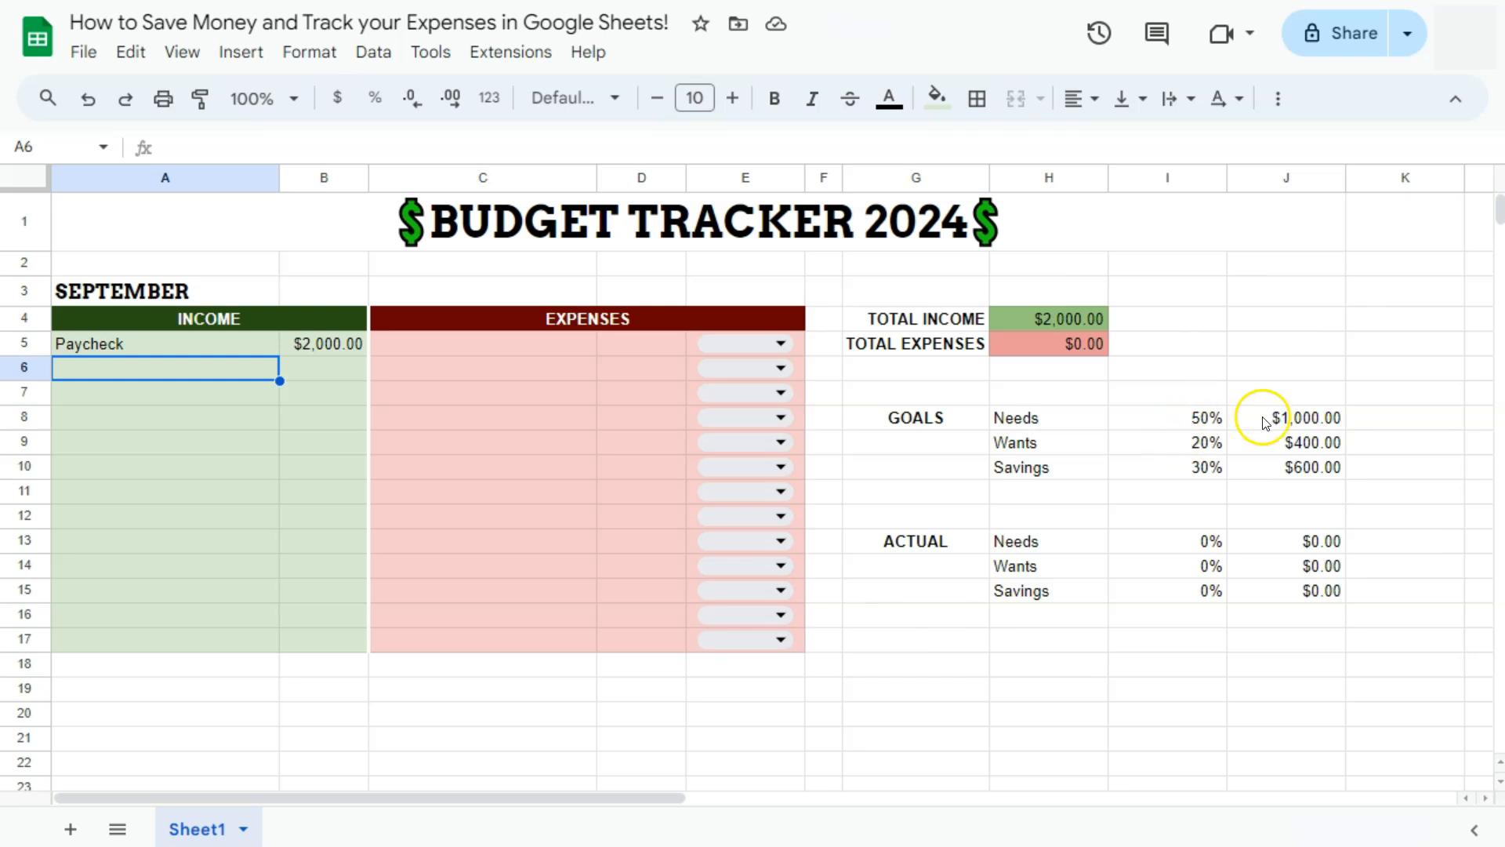
- Review the goal amounts for Needs, Wants and Savings against their labels and percentages in the GOALS section
{"action": "left_click", "coordinate": [1061, 416]}
{"action": "left_click", "coordinate": [1075, 441]}
{"action": "left_click", "coordinate": [1073, 464]}
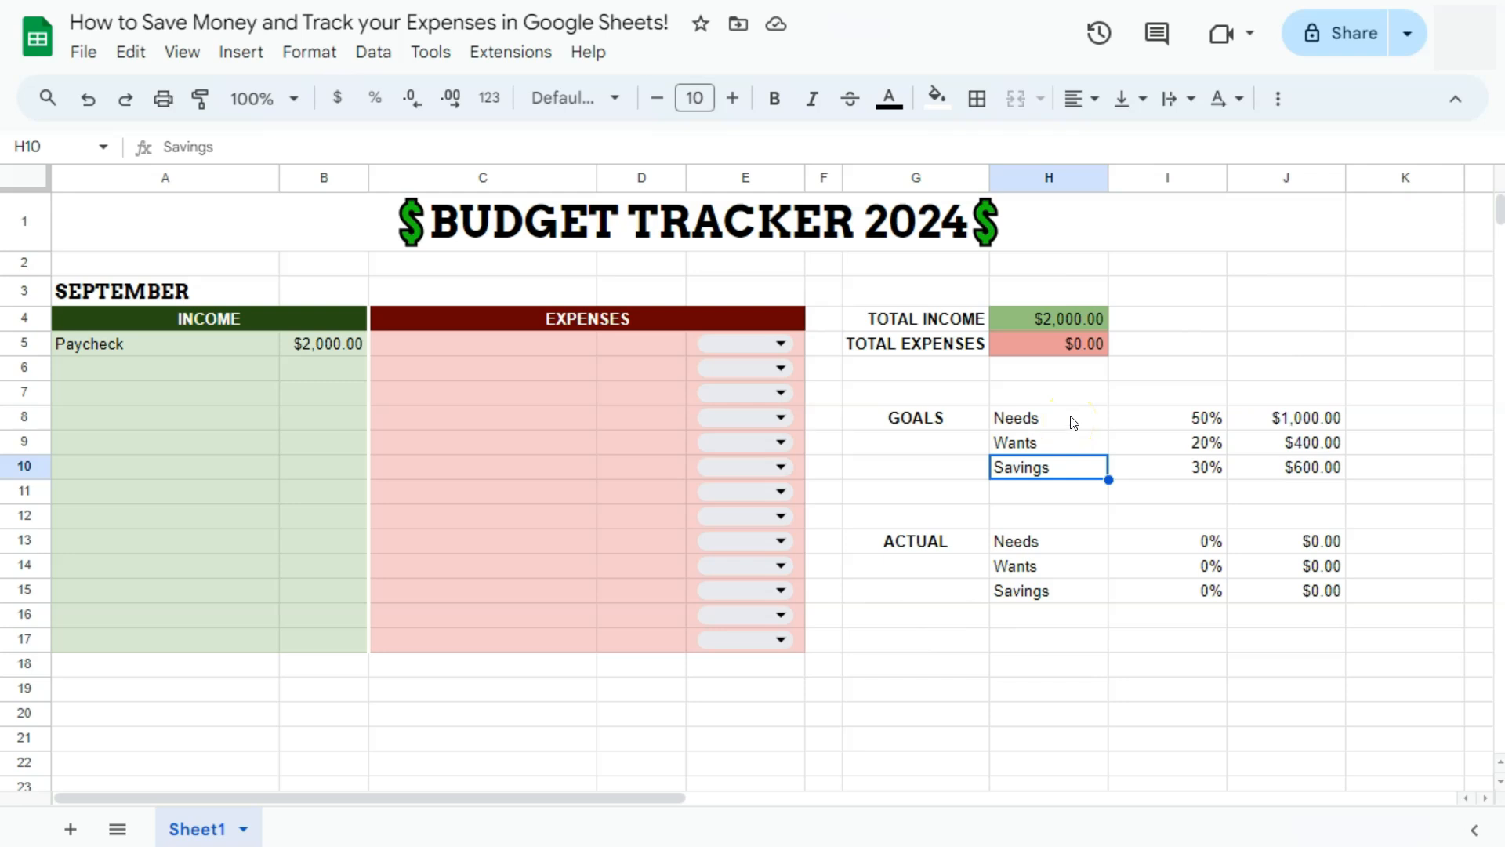
{"action": "left_click", "coordinate": [1246, 418]}
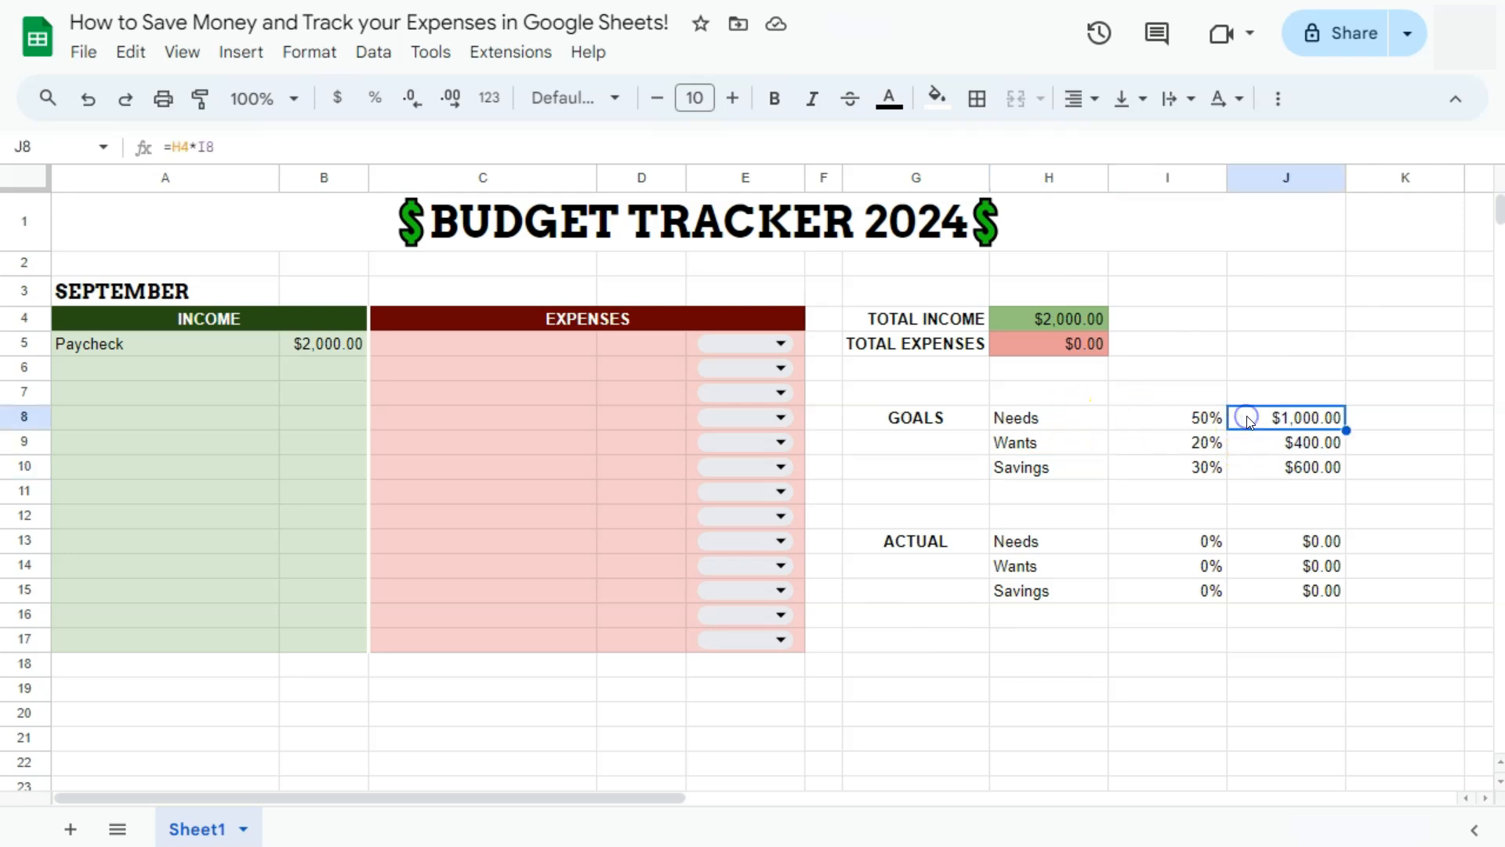
{"action": "left_click", "coordinate": [1082, 416]}
{"action": "left_click", "coordinate": [1270, 443]}
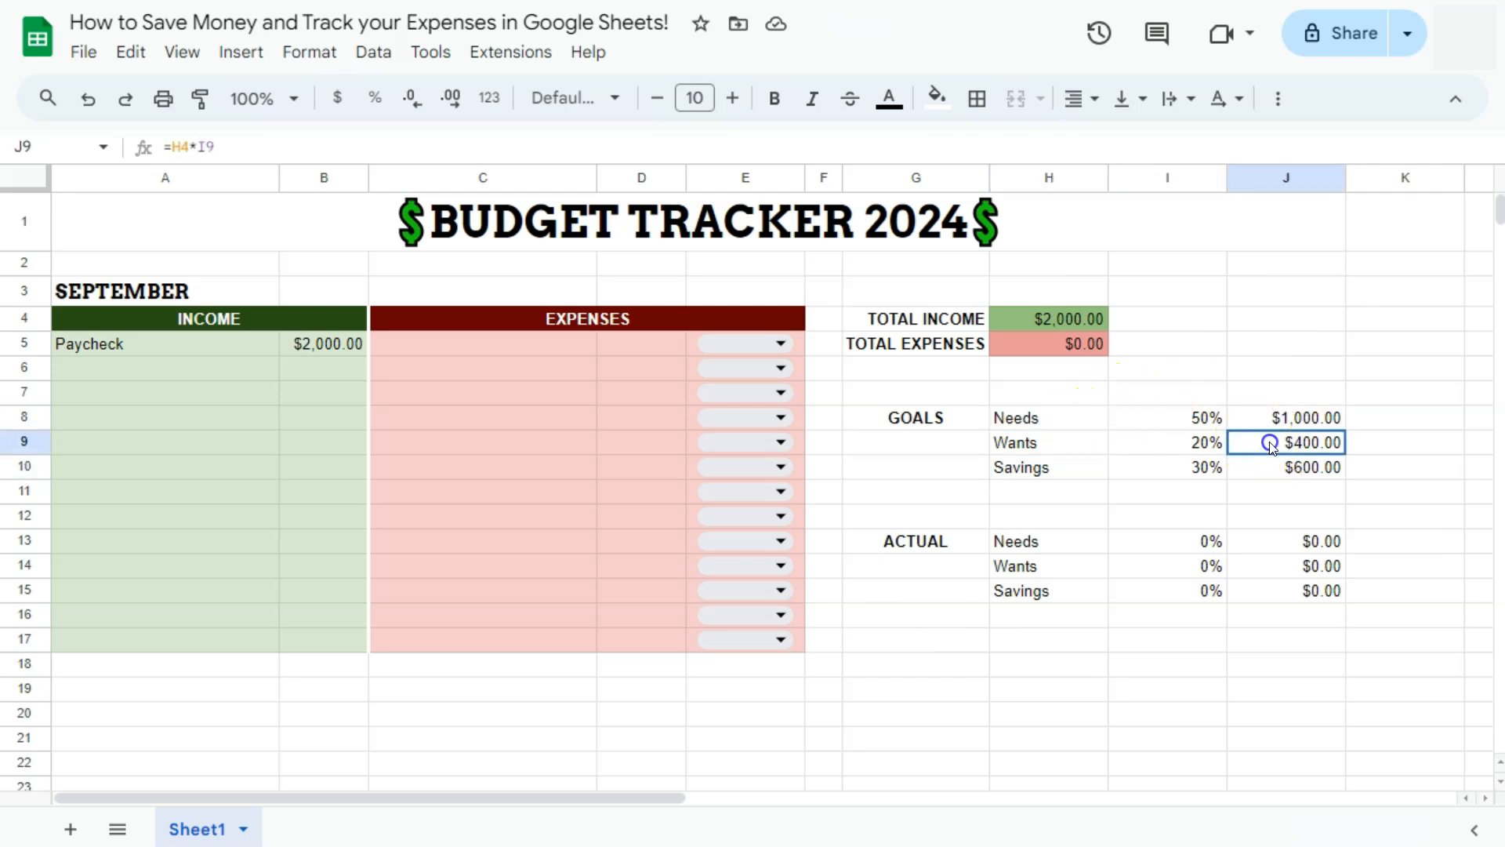
{"action": "left_click", "coordinate": [1149, 444]}
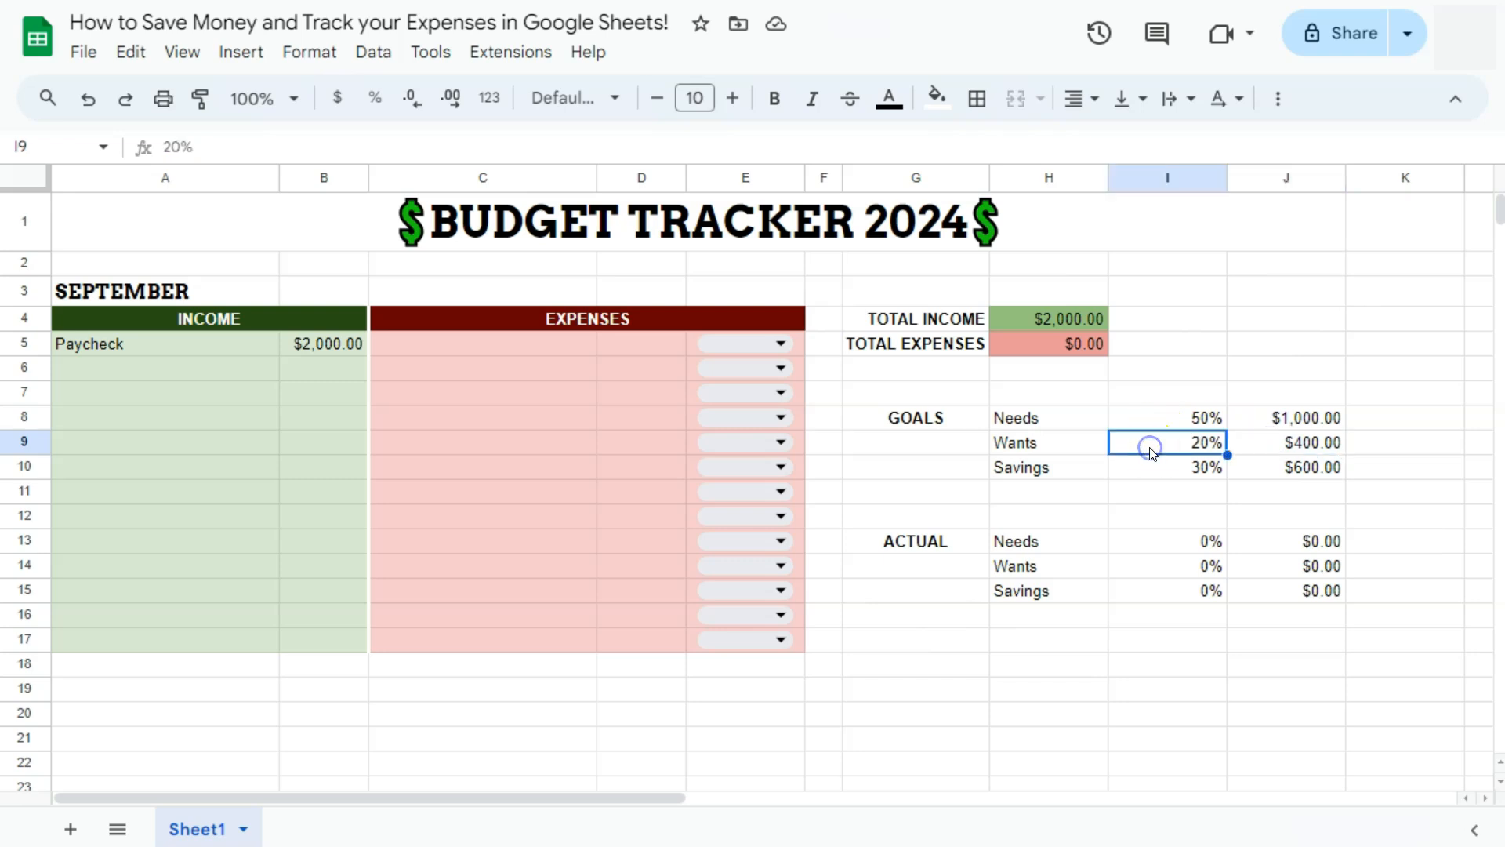
{"action": "left_click", "coordinate": [1271, 467]}
{"action": "left_click", "coordinate": [1062, 468]}
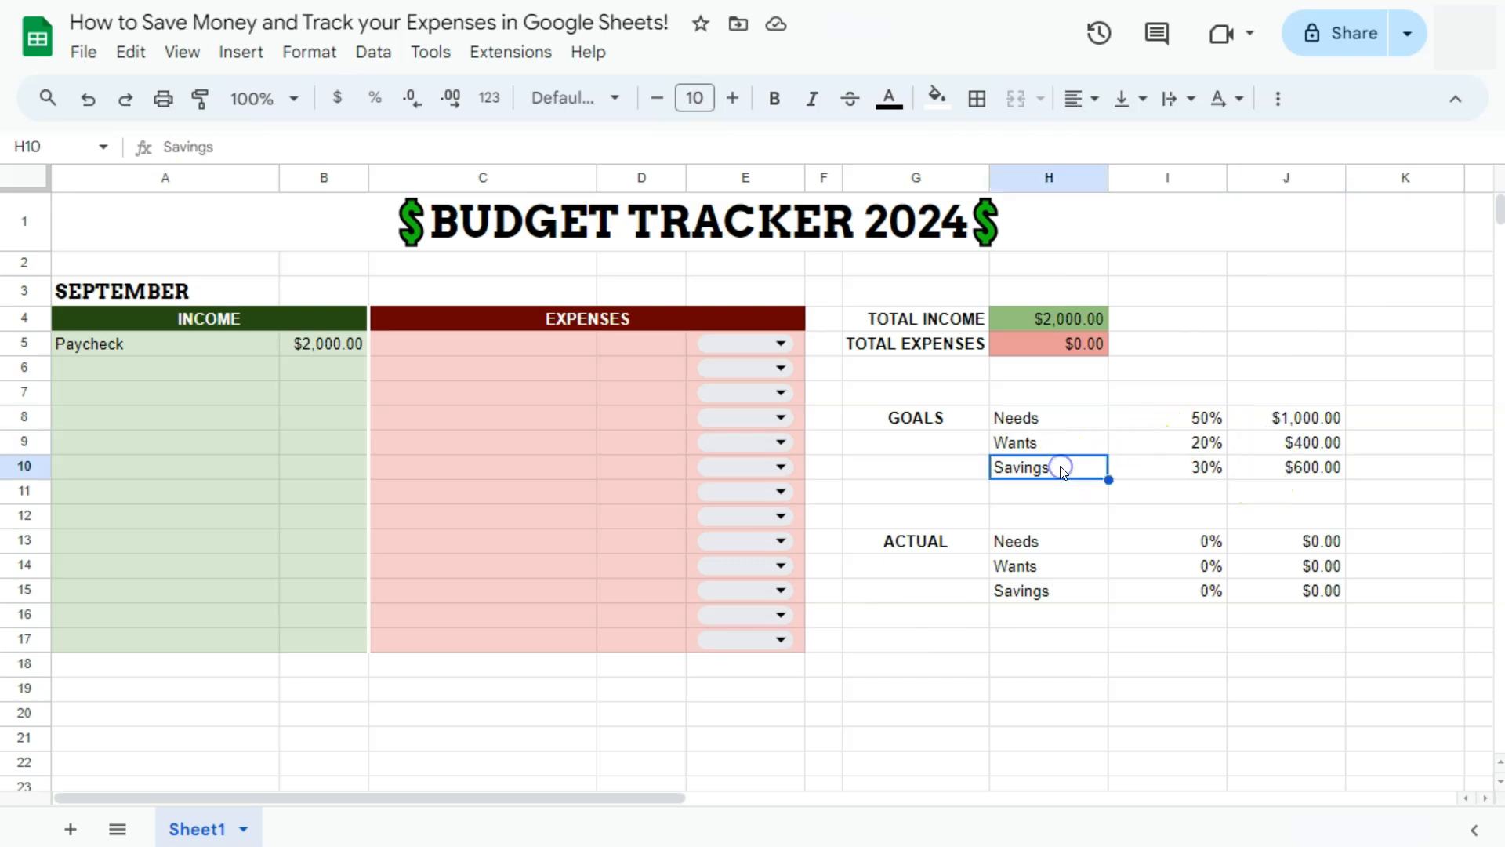
- Inspect the goal amount formulas in J8 and J9 and the cells they multiply
{"action": "double_click", "coordinate": [1243, 418]}
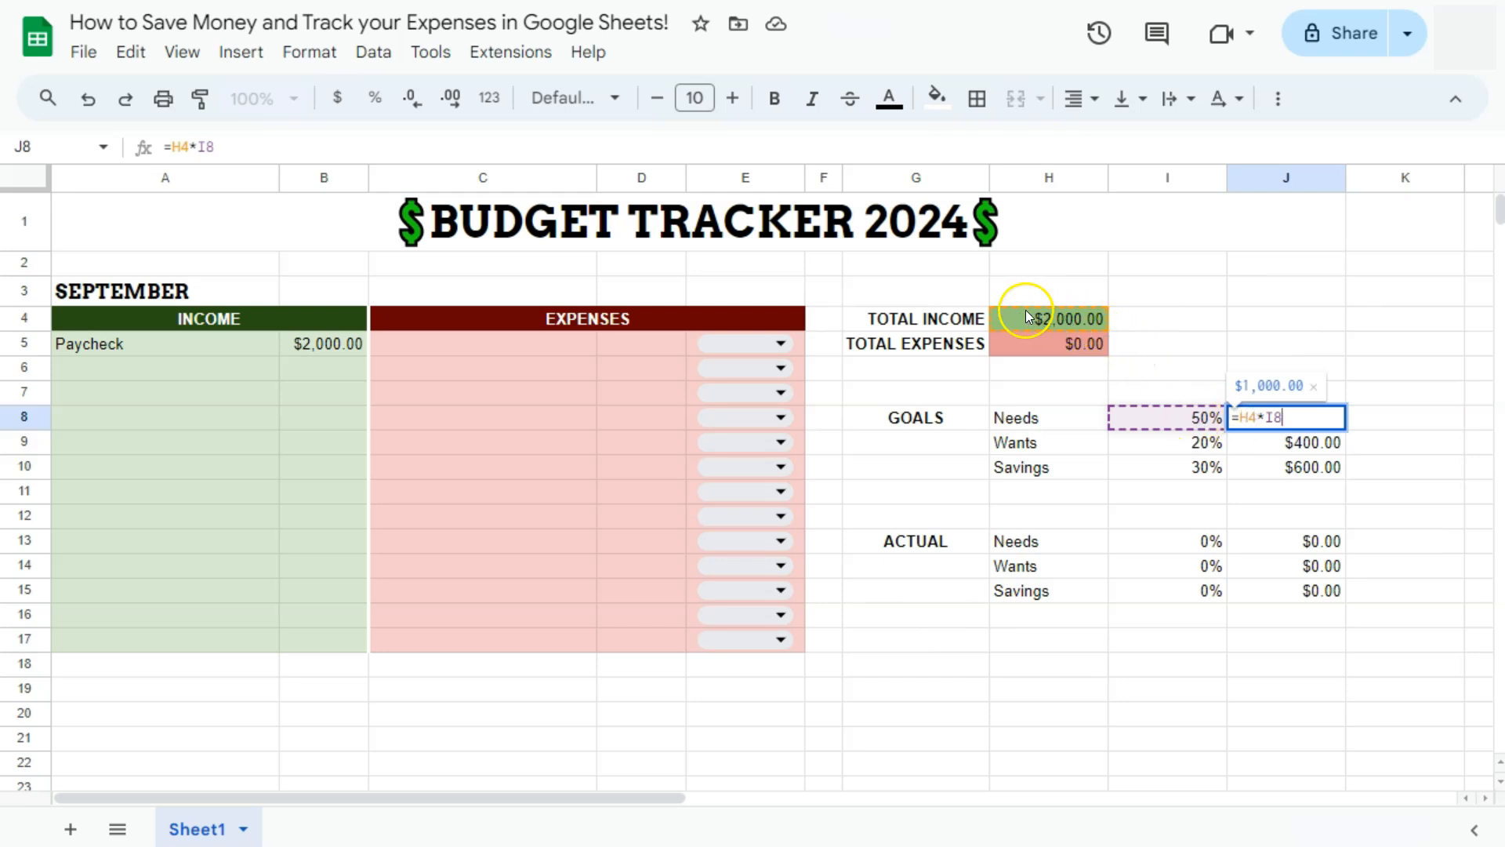
{"action": "left_click", "coordinate": [1245, 443]}
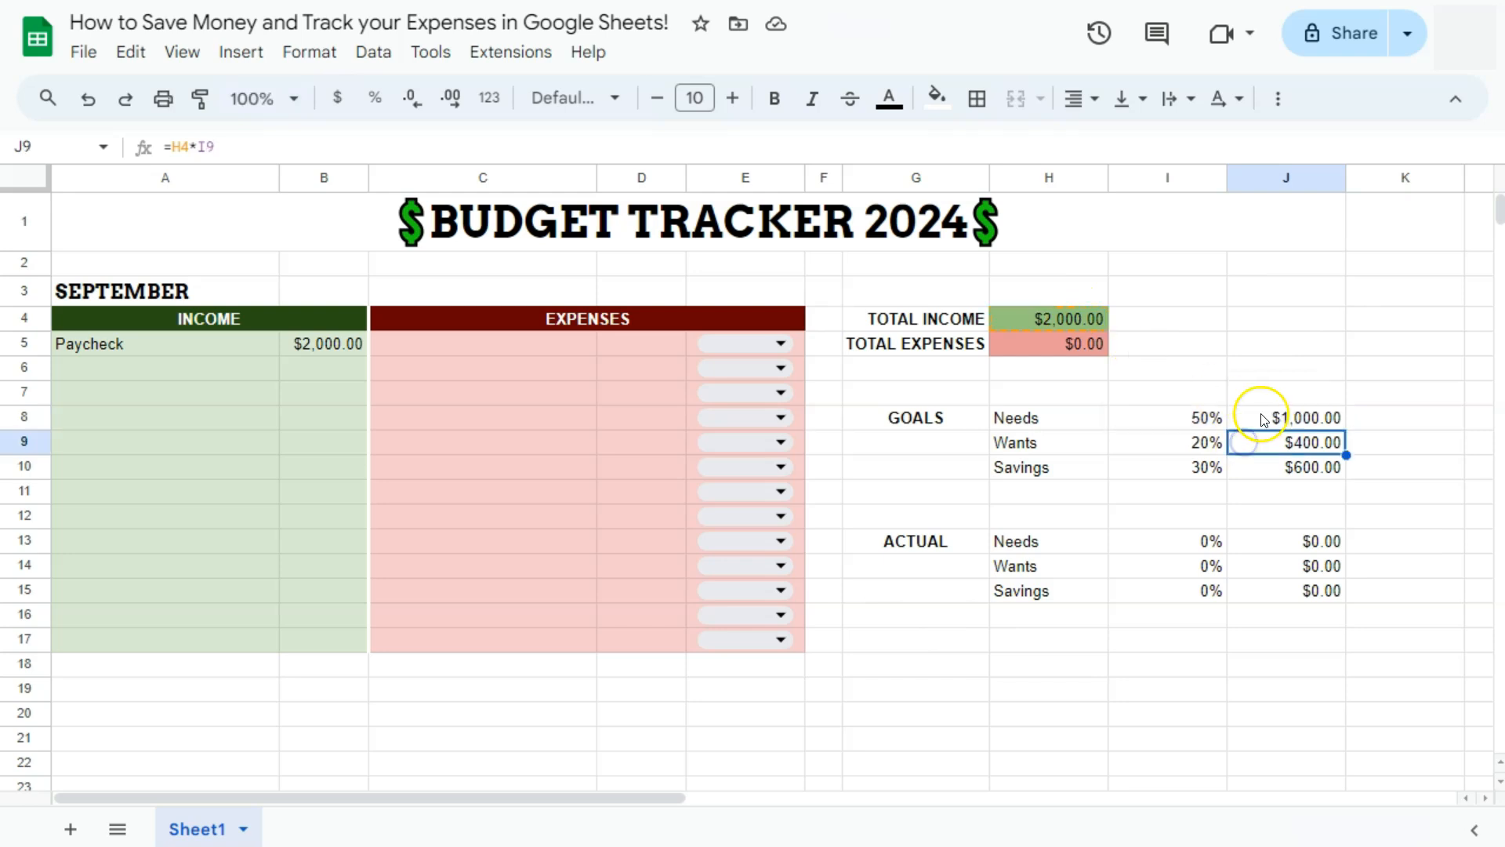
{"action": "left_click", "coordinate": [1251, 417]}
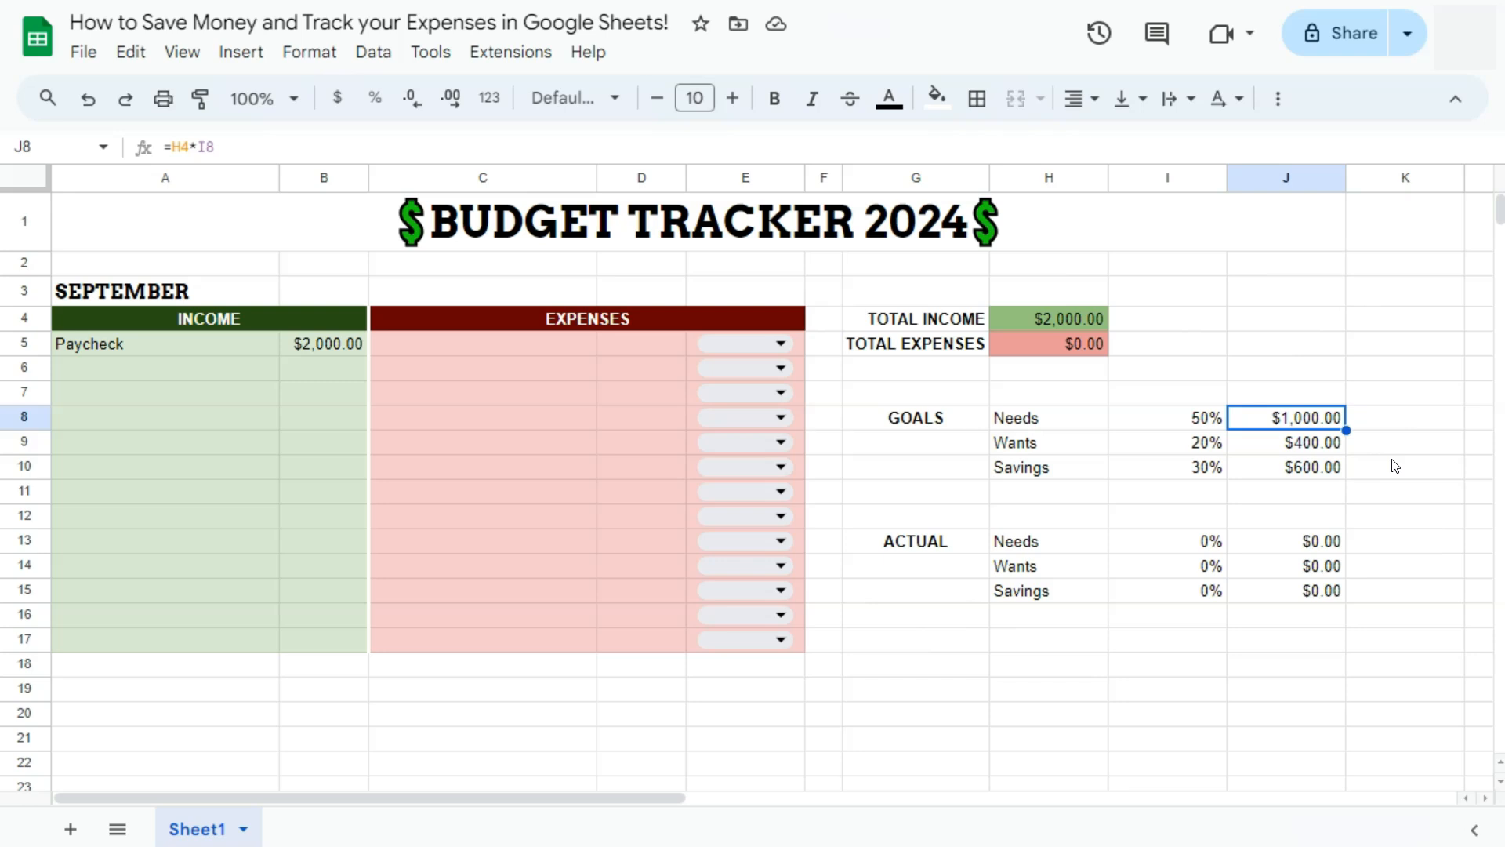
- Add a Rental Income entry of 800 in row 6 of the INCOME table
{"action": "left_click", "coordinate": [131, 367]}
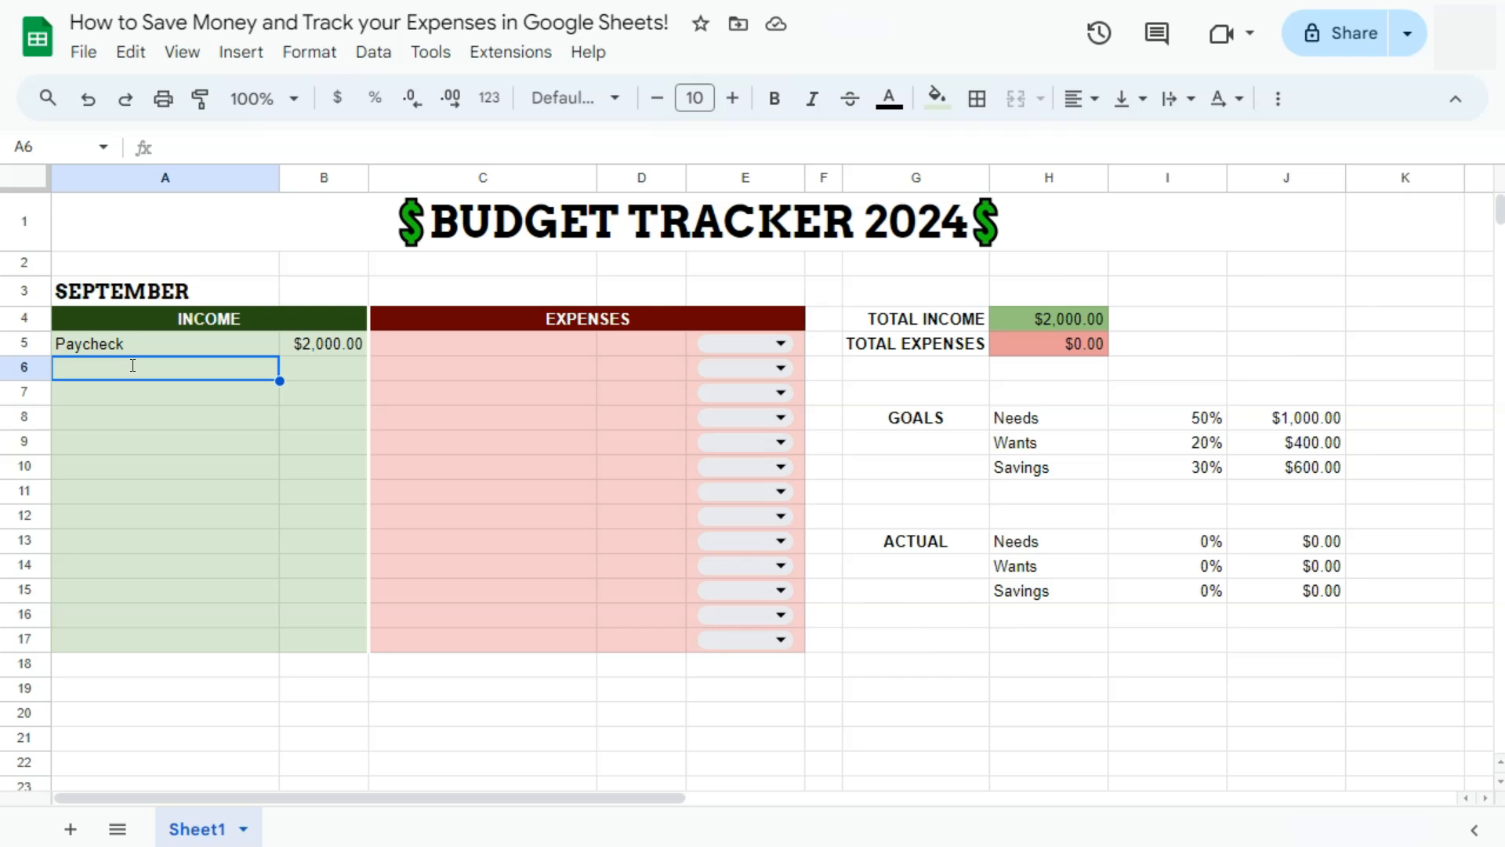
{"action": "type", "text": "Rent"}
{"action": "key", "text": "BackSpace"}
{"action": "key", "text": "BackSpace"}
{"action": "type", "text": "ntal "}
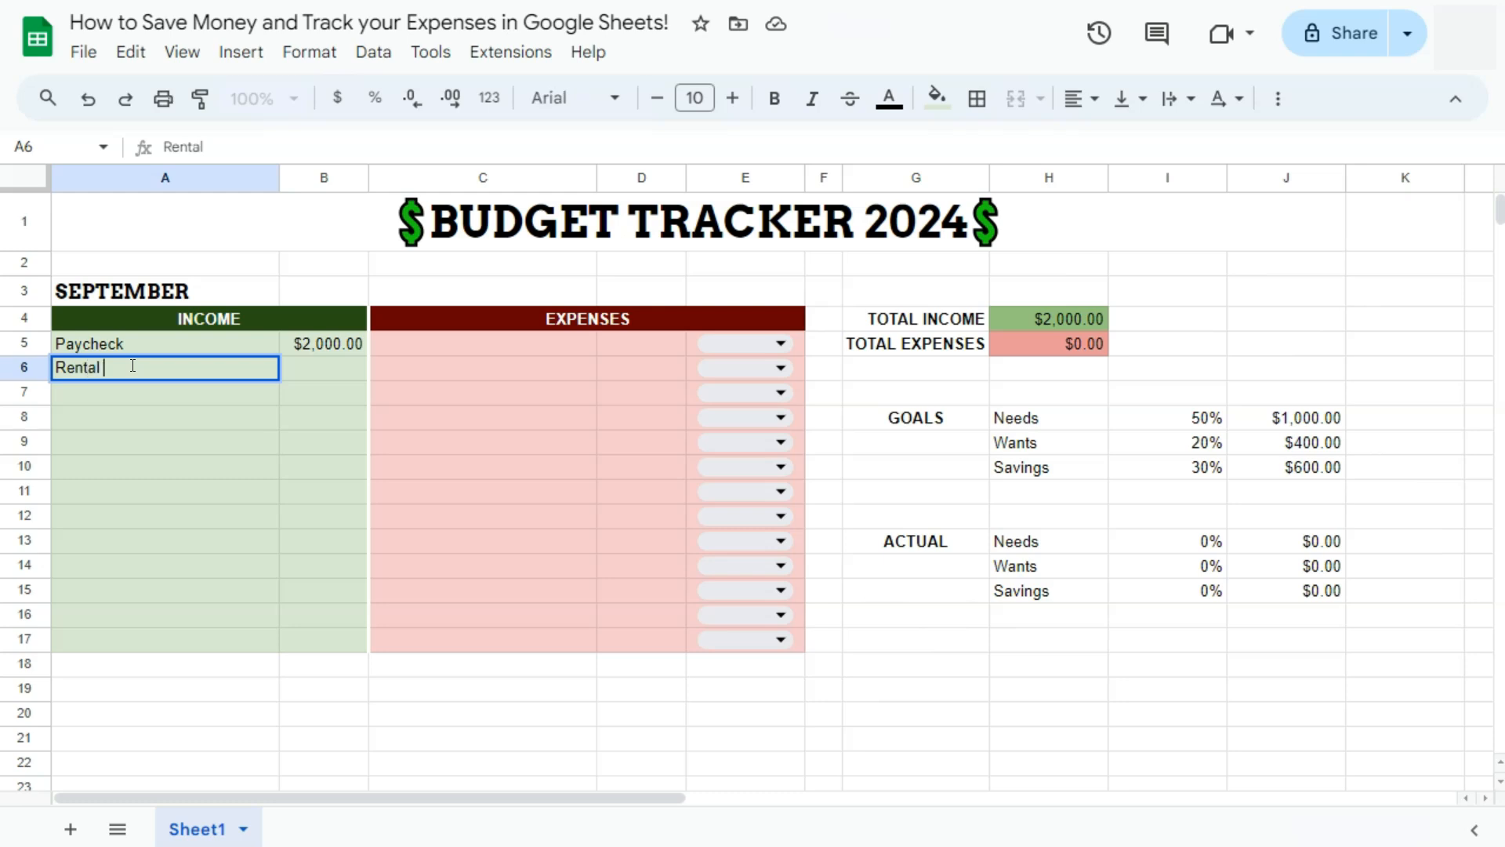
{"action": "type", "text": "Income"}
{"action": "key", "text": "Tab"}
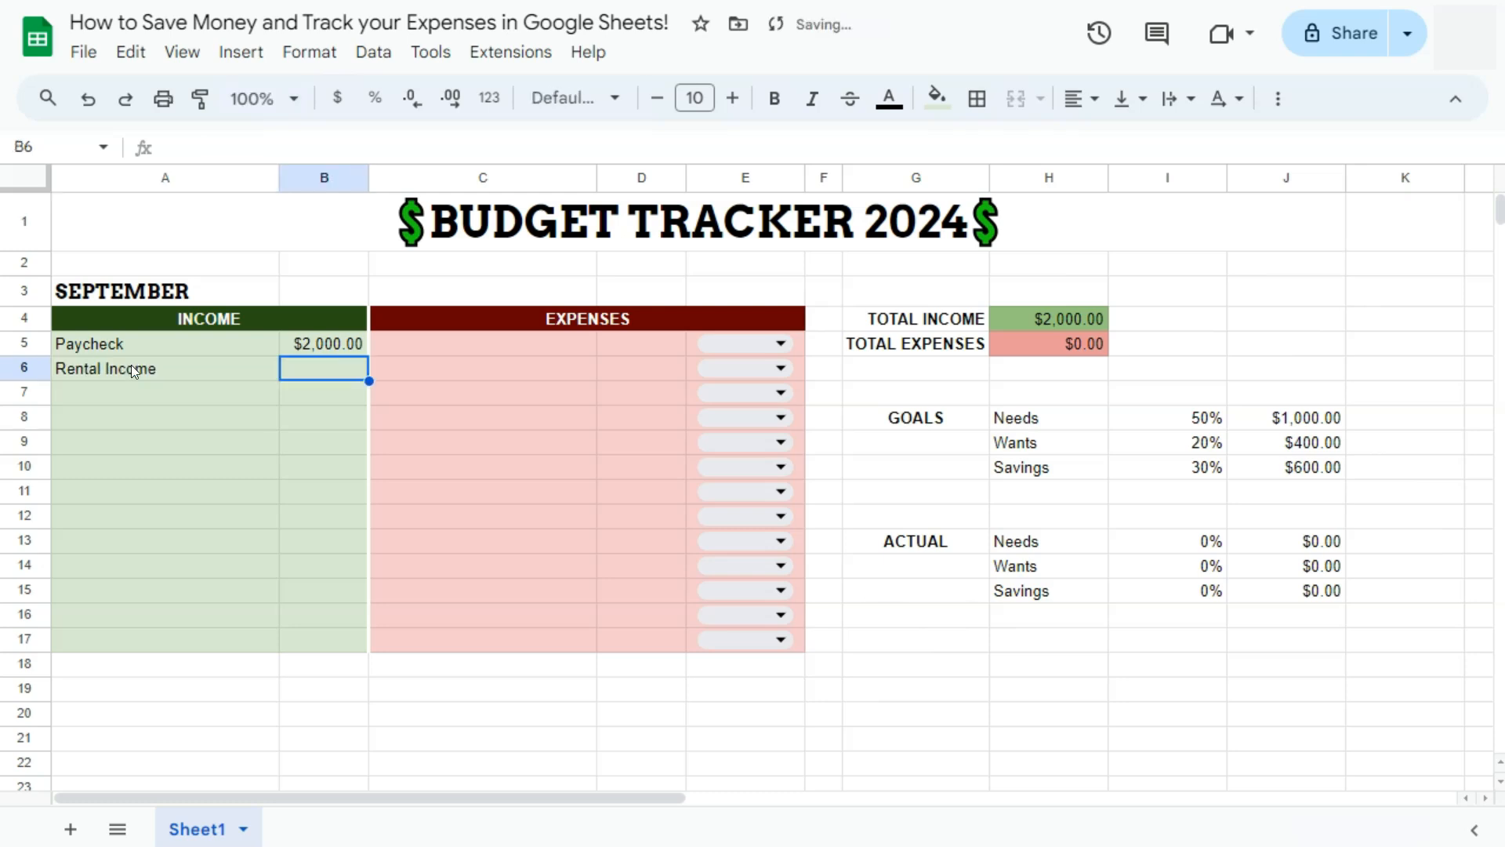
{"action": "type", "text": "8000"}
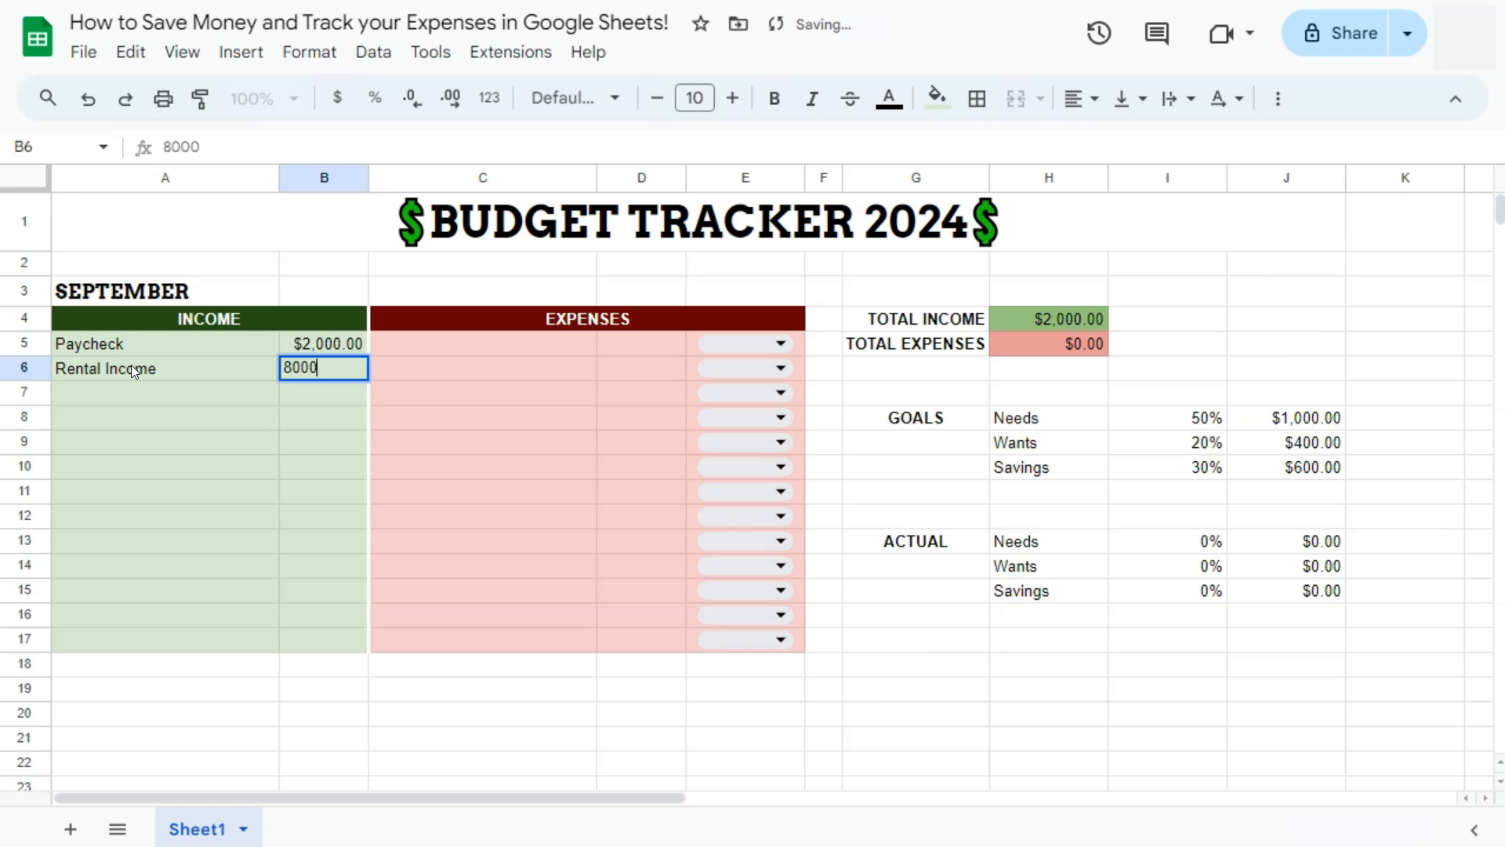
{"action": "key", "text": "BackSpace"}
{"action": "key", "text": "Return"}
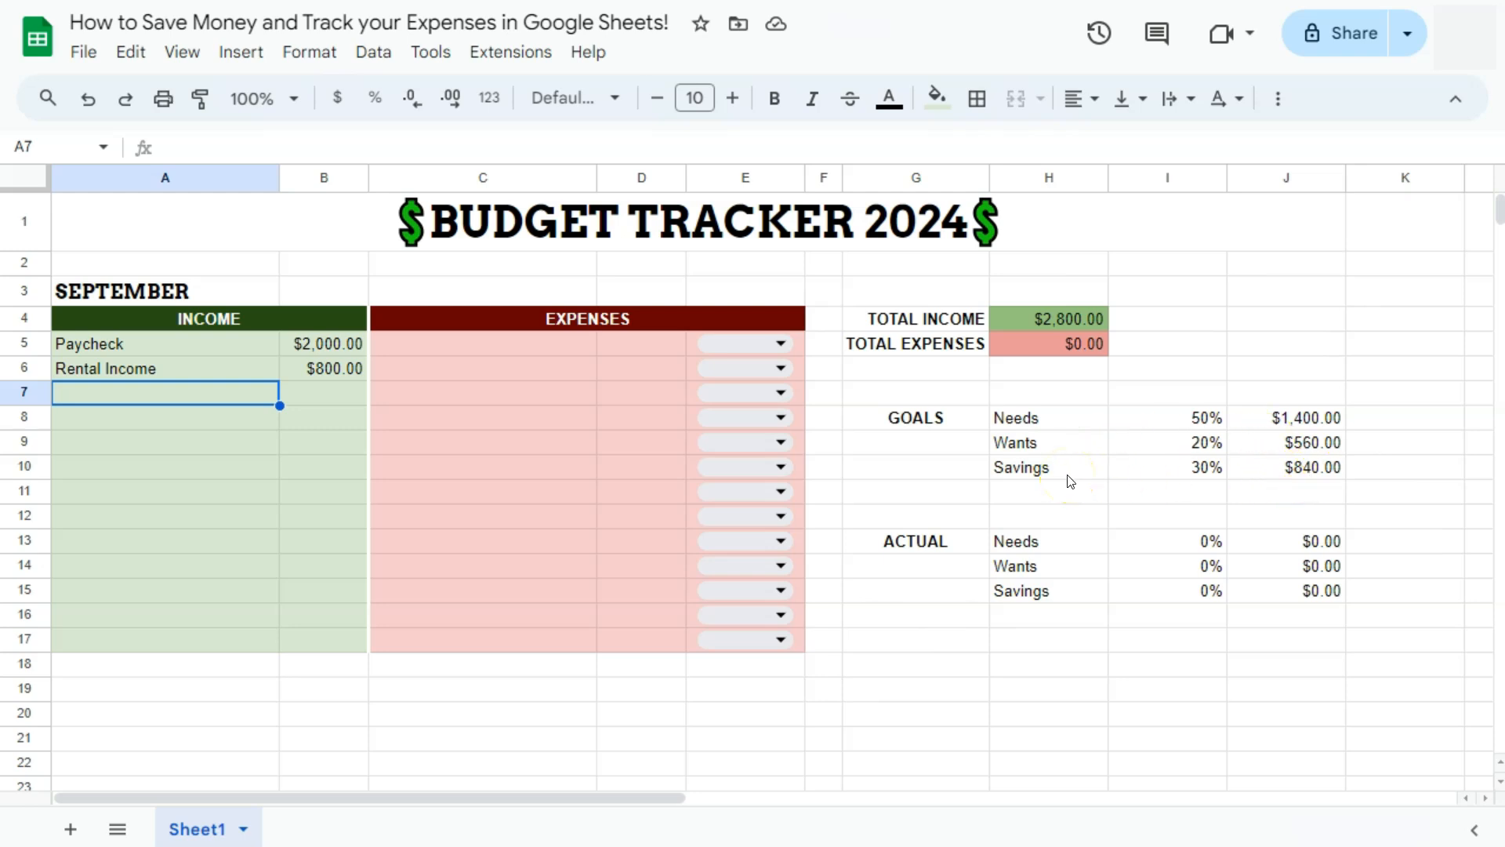
- Select the ACTUAL percentages and amounts in I13:J15, and enter a Car Payment expense of 150 in row 5 of the EXPENSES table
{"action": "left_click_drag", "start_coordinate": [1159, 538], "coordinate": [1239, 602]}
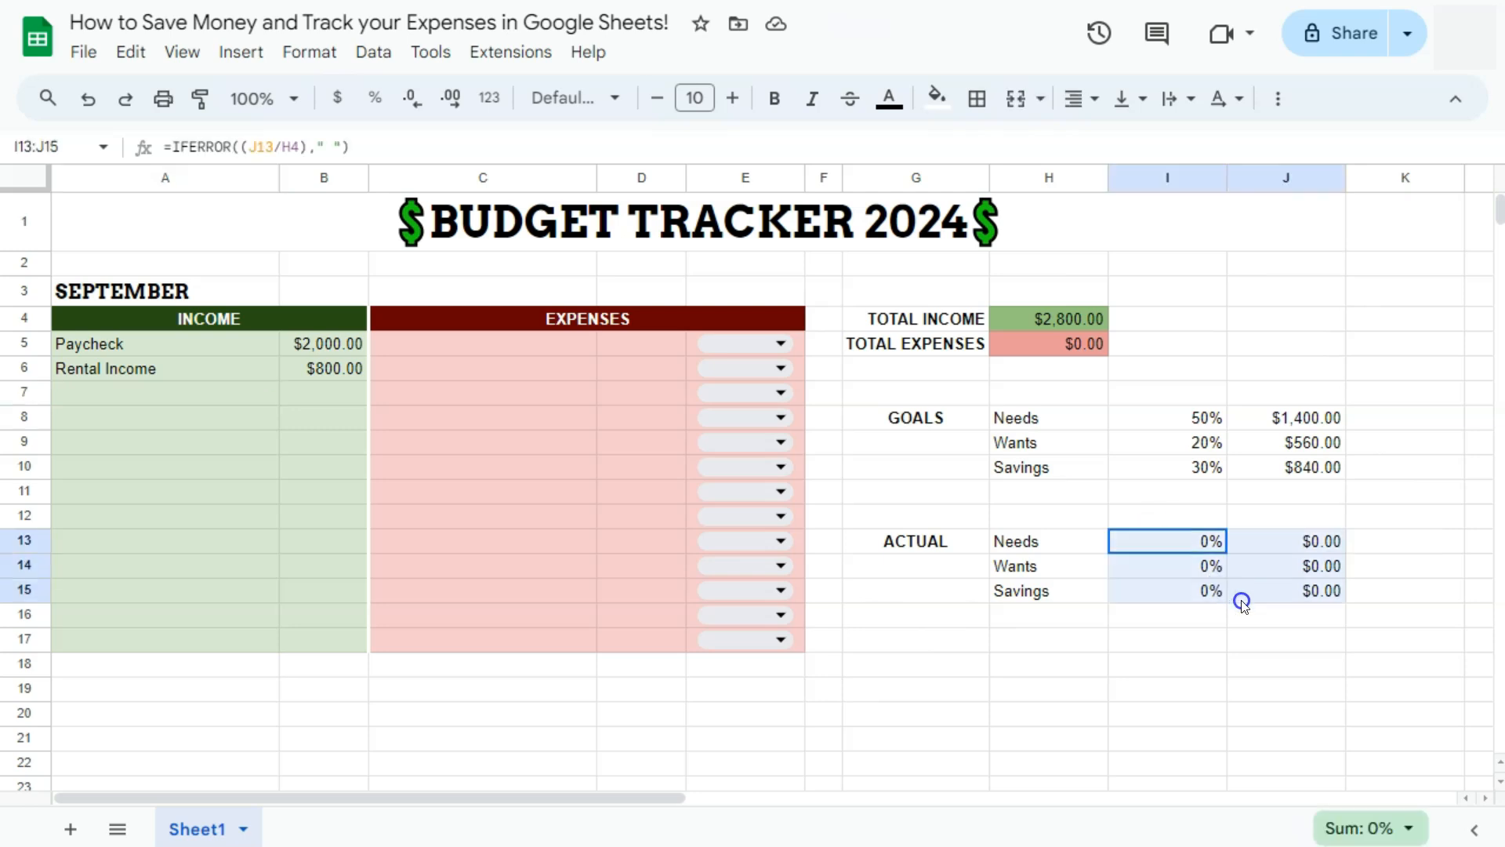
{"action": "left_click", "coordinate": [484, 347]}
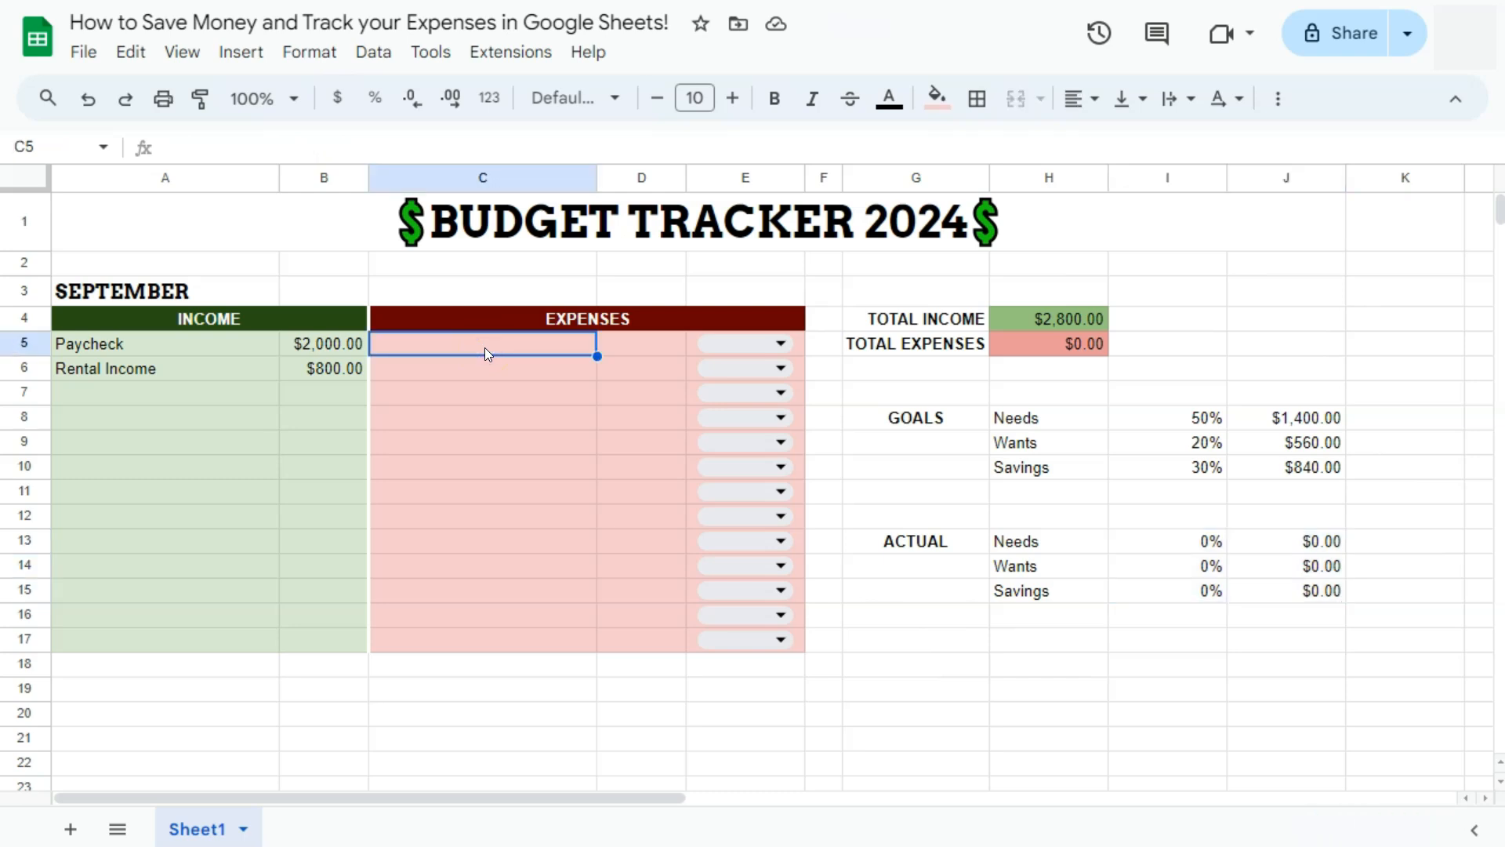
{"action": "type", "text": "C"}
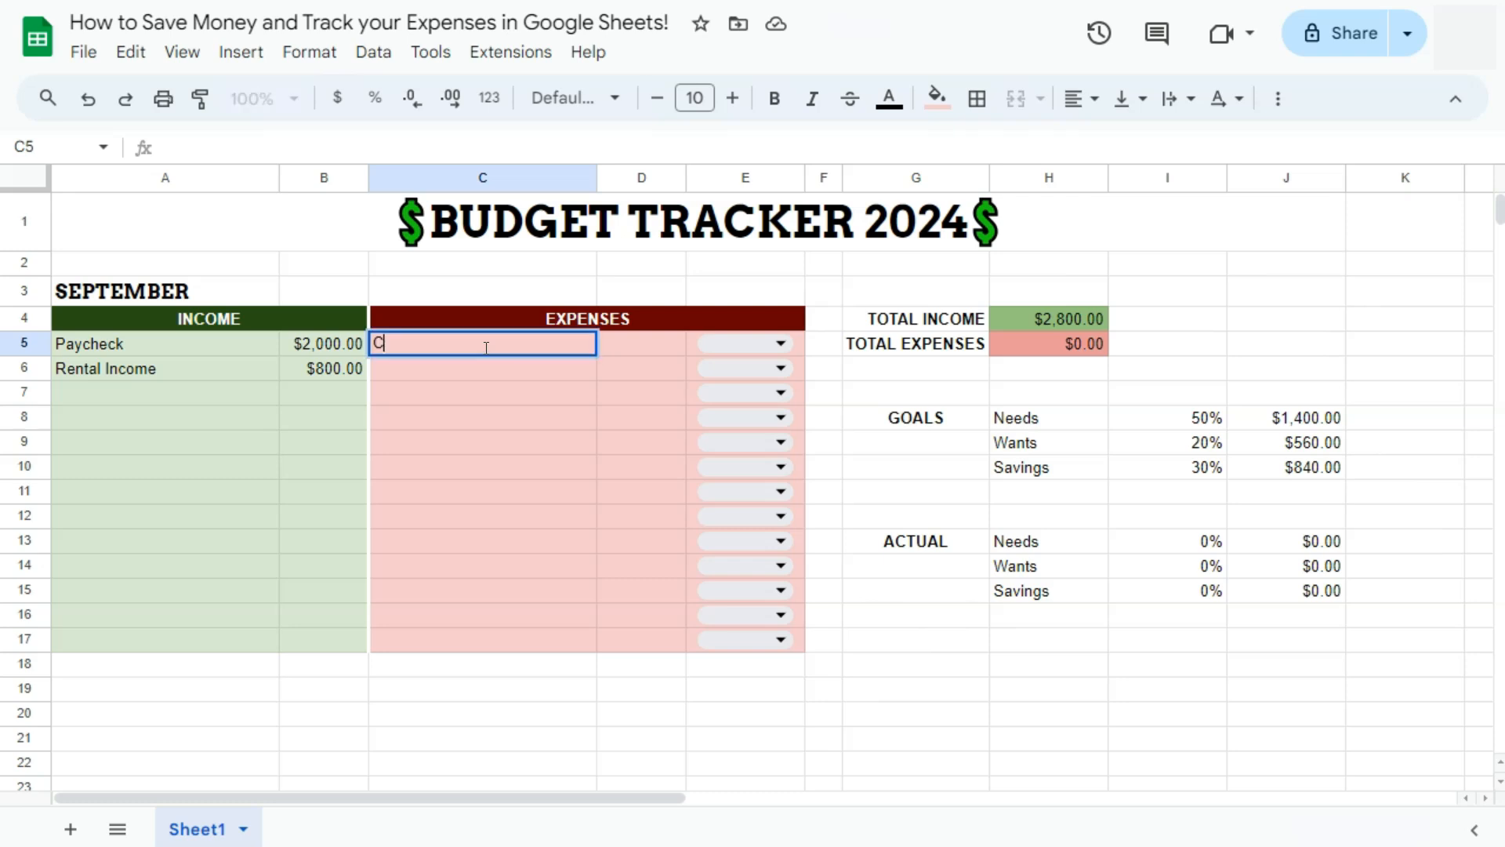
{"action": "type", "text": "ar Payment"}
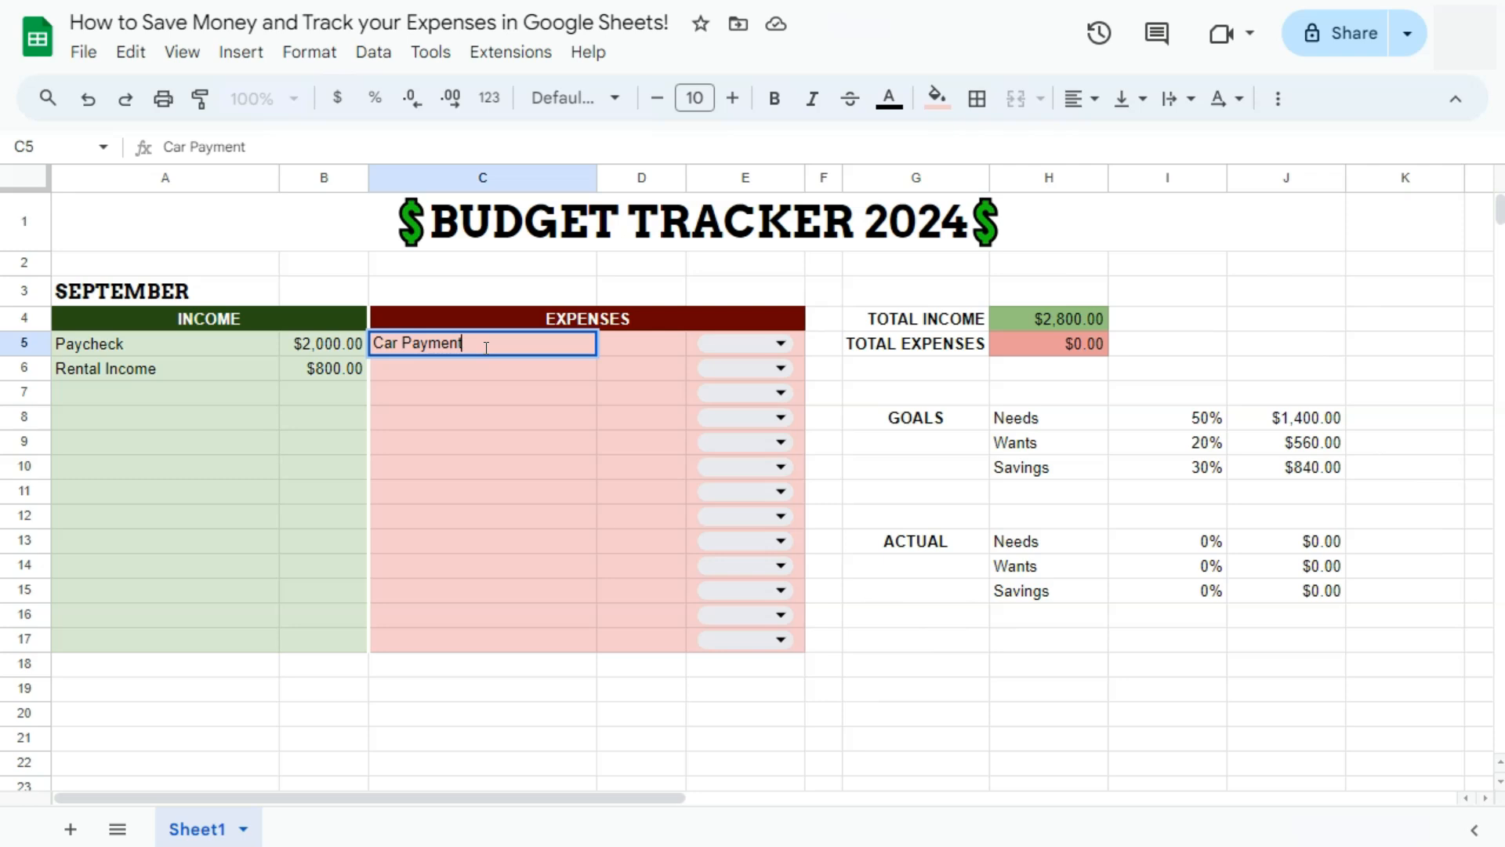
{"action": "left_click", "coordinate": [618, 350]}
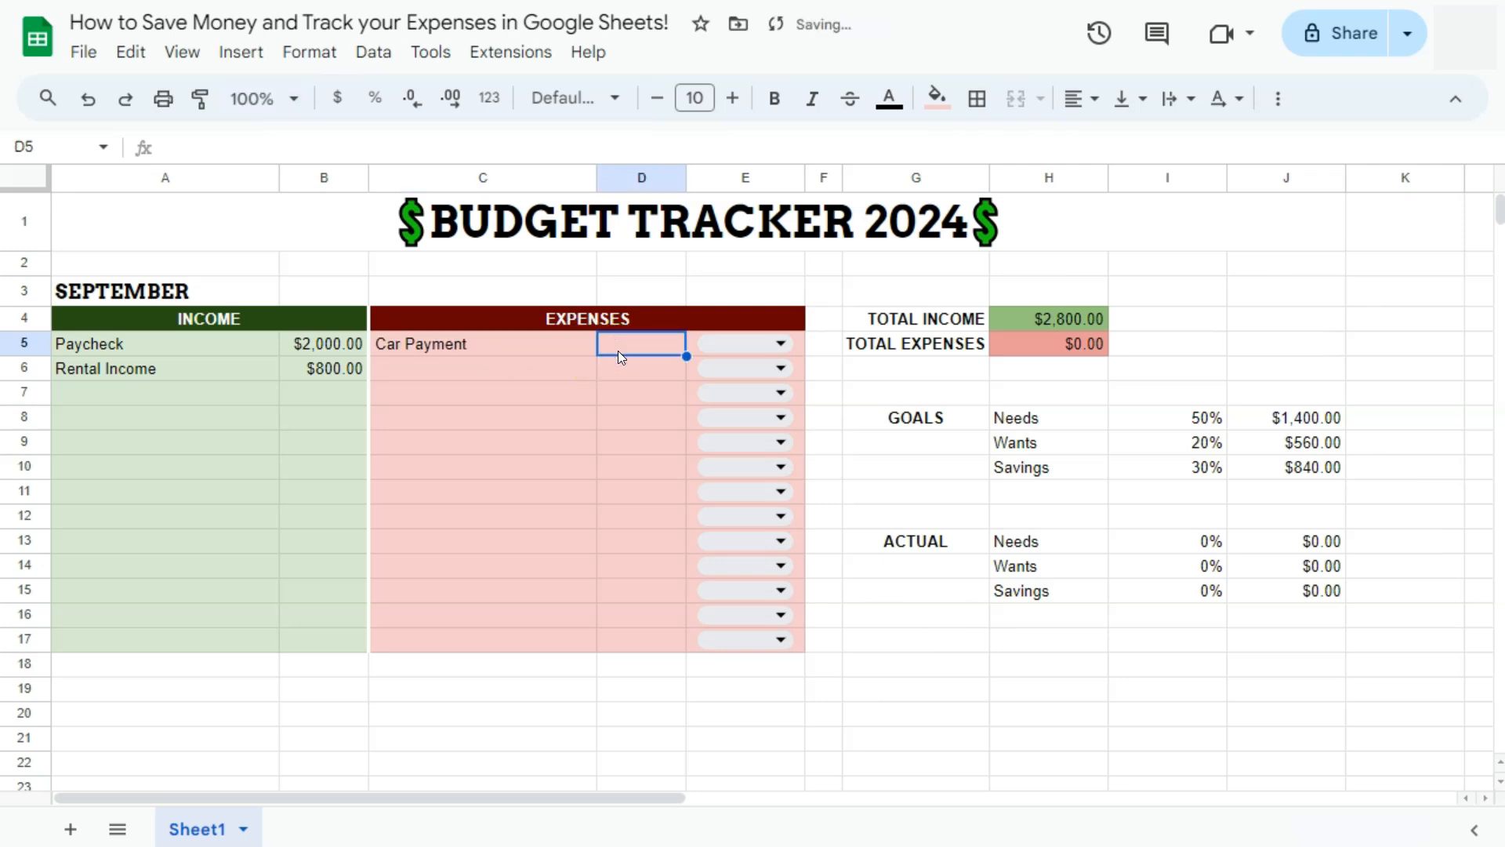
{"action": "type", "text": "150"}
{"action": "key", "text": "Return"}
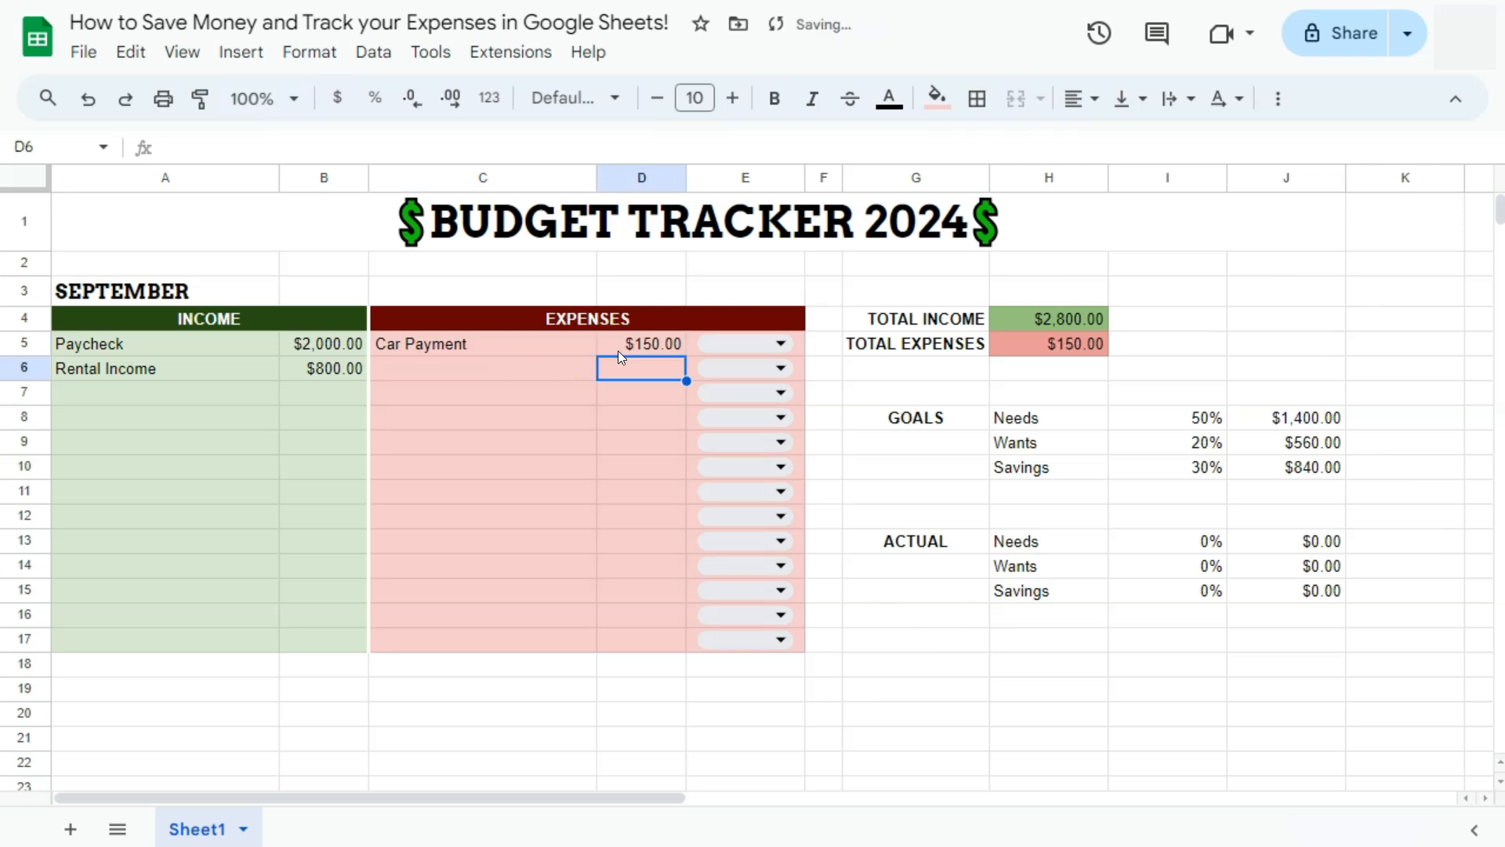
- Categorize the Car Payment expense as Needs, and add an Electric Bill expense of 90 in row 6, also categorized as Needs
{"action": "left_click", "coordinate": [740, 344]}
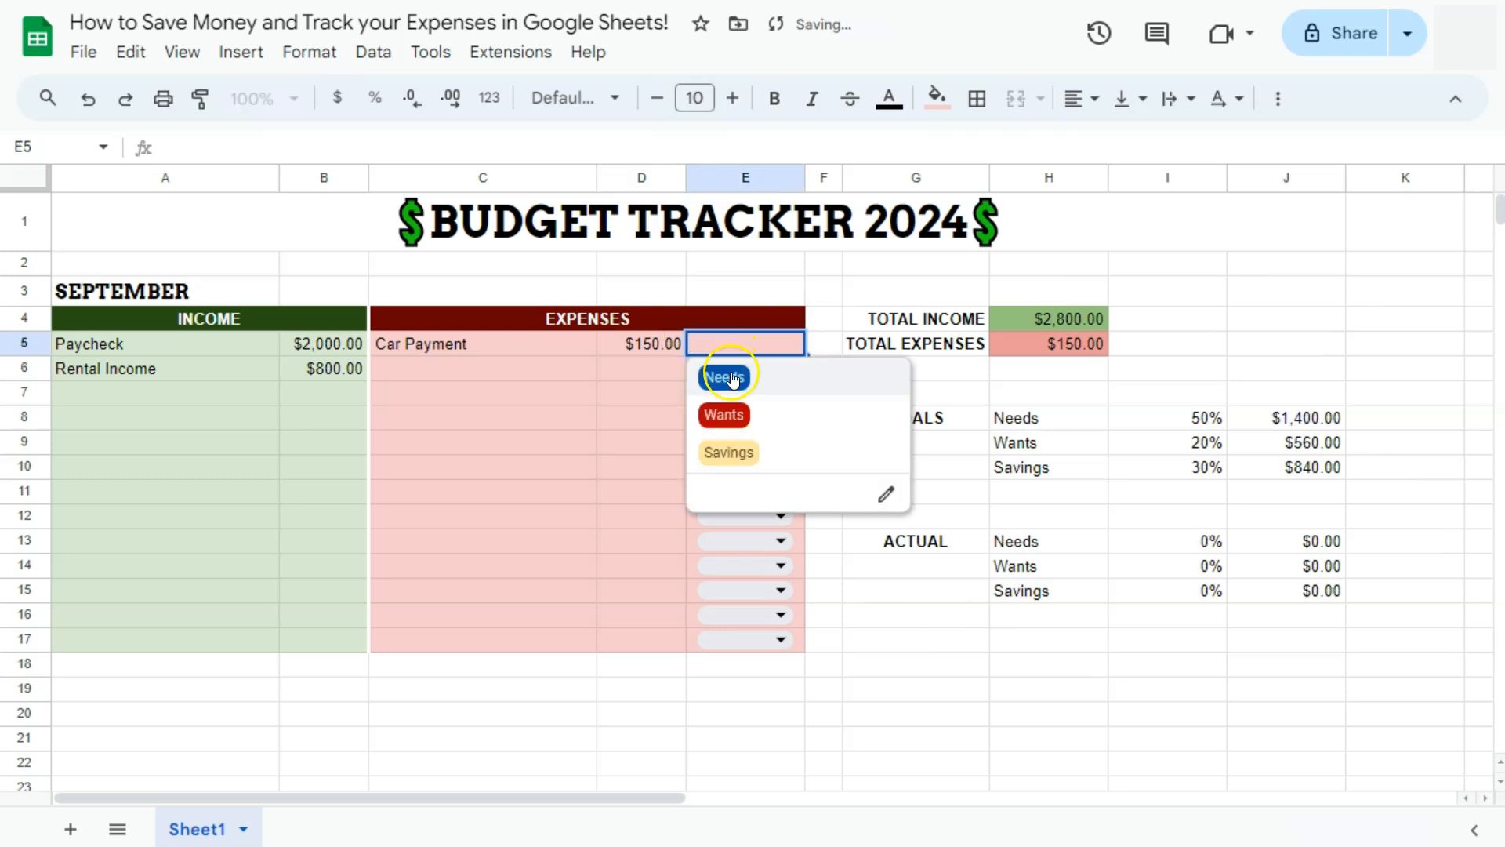
{"action": "left_click", "coordinate": [725, 377]}
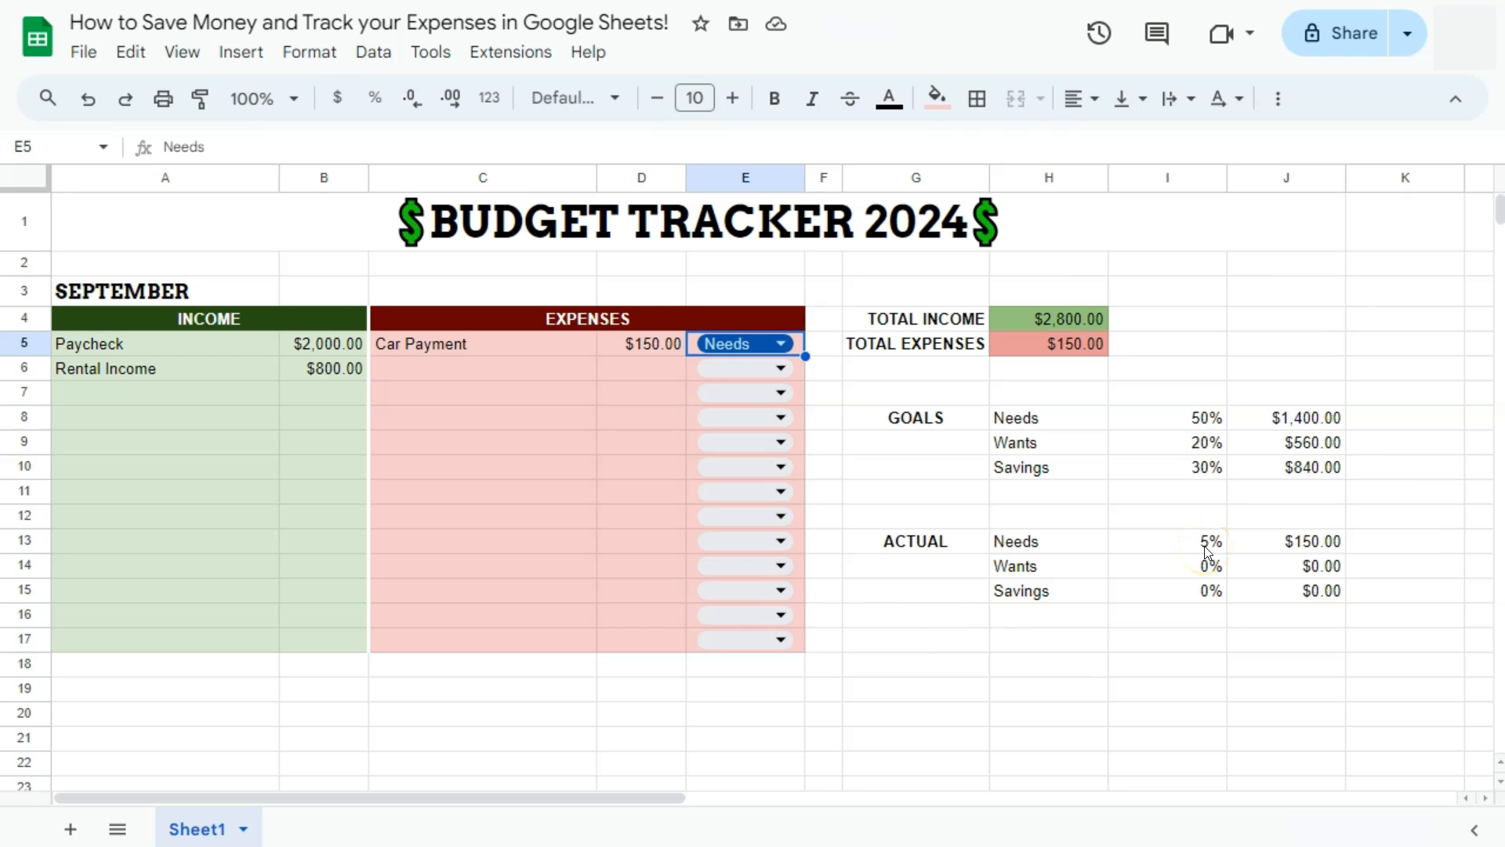
{"action": "left_click", "coordinate": [467, 374]}
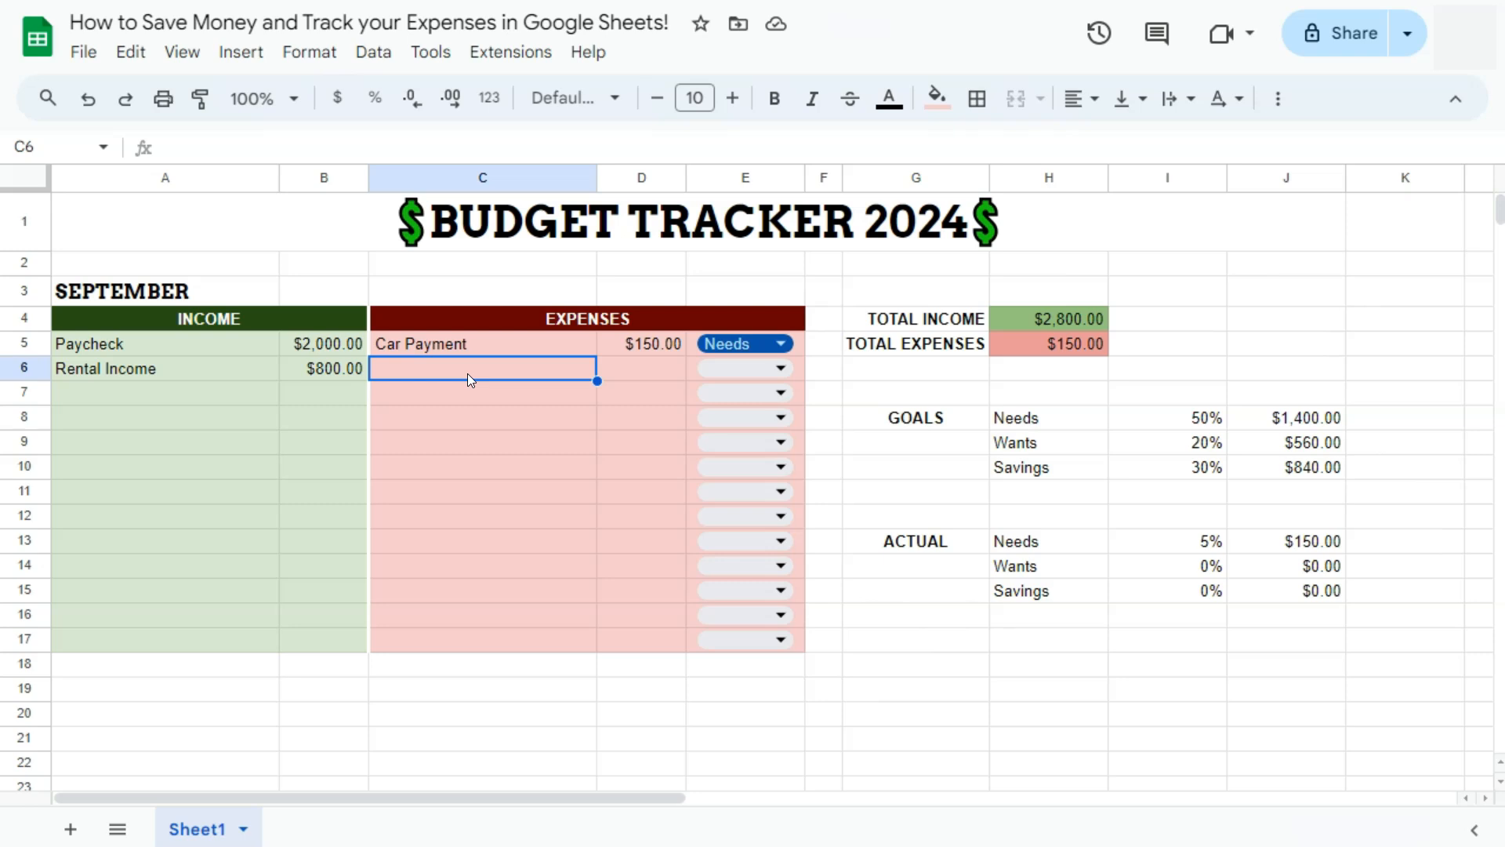
{"action": "type", "text": "Electric Bill"}
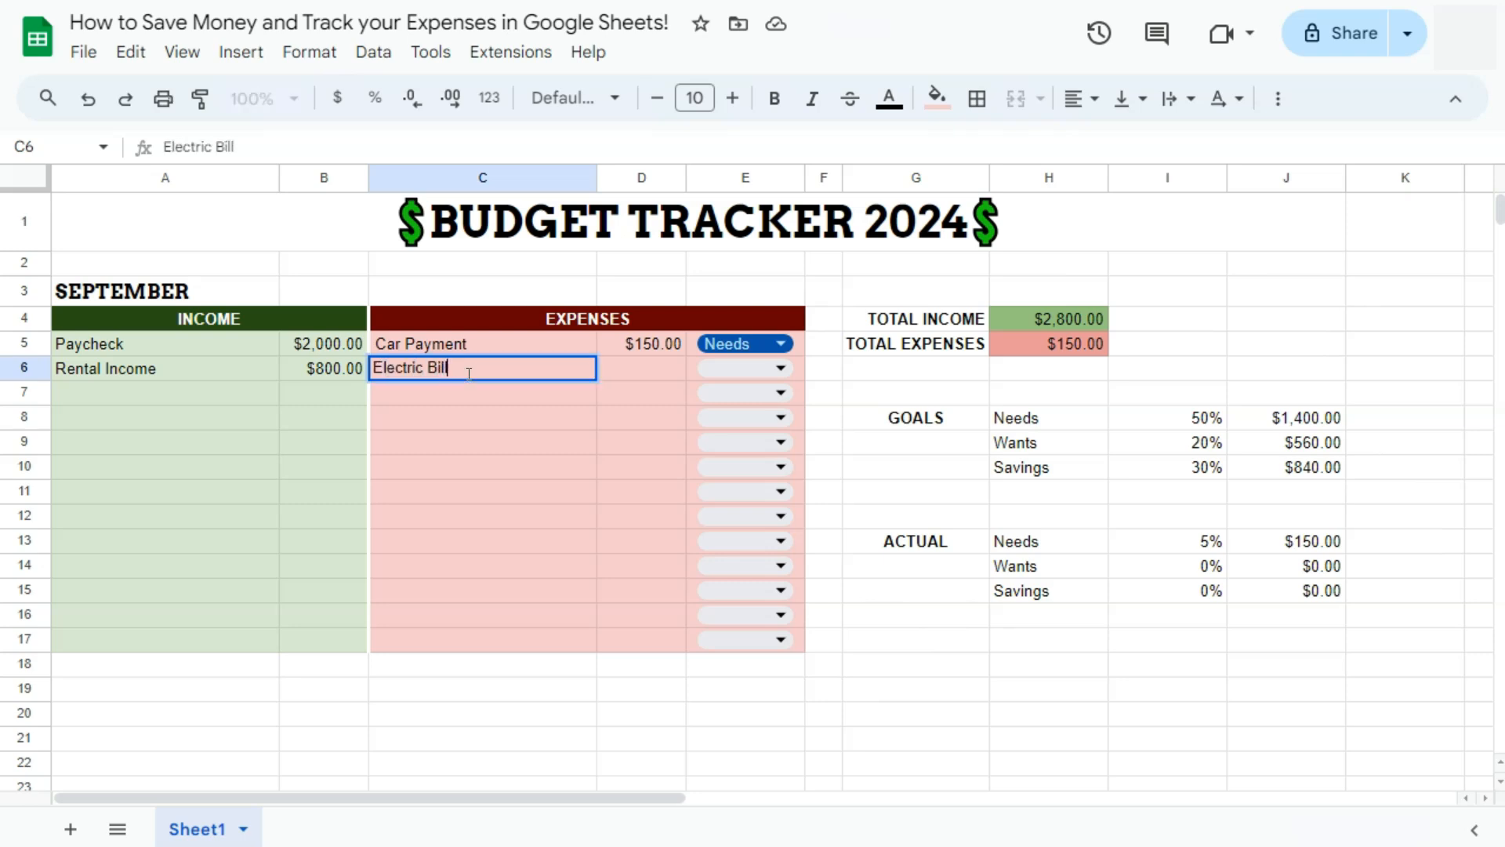
{"action": "key", "text": "Tab"}
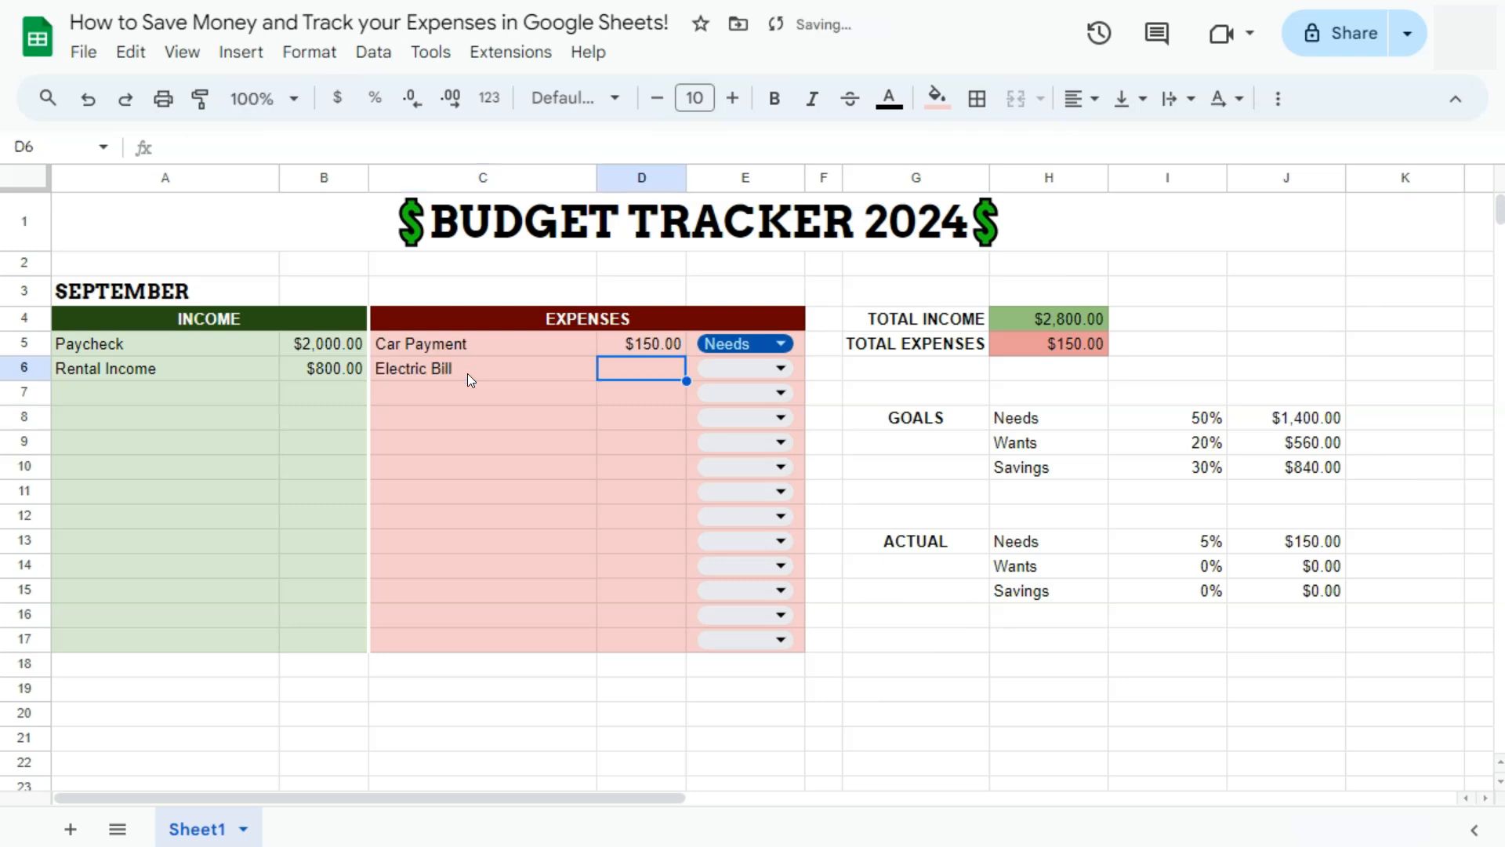
{"action": "type", "text": "90"}
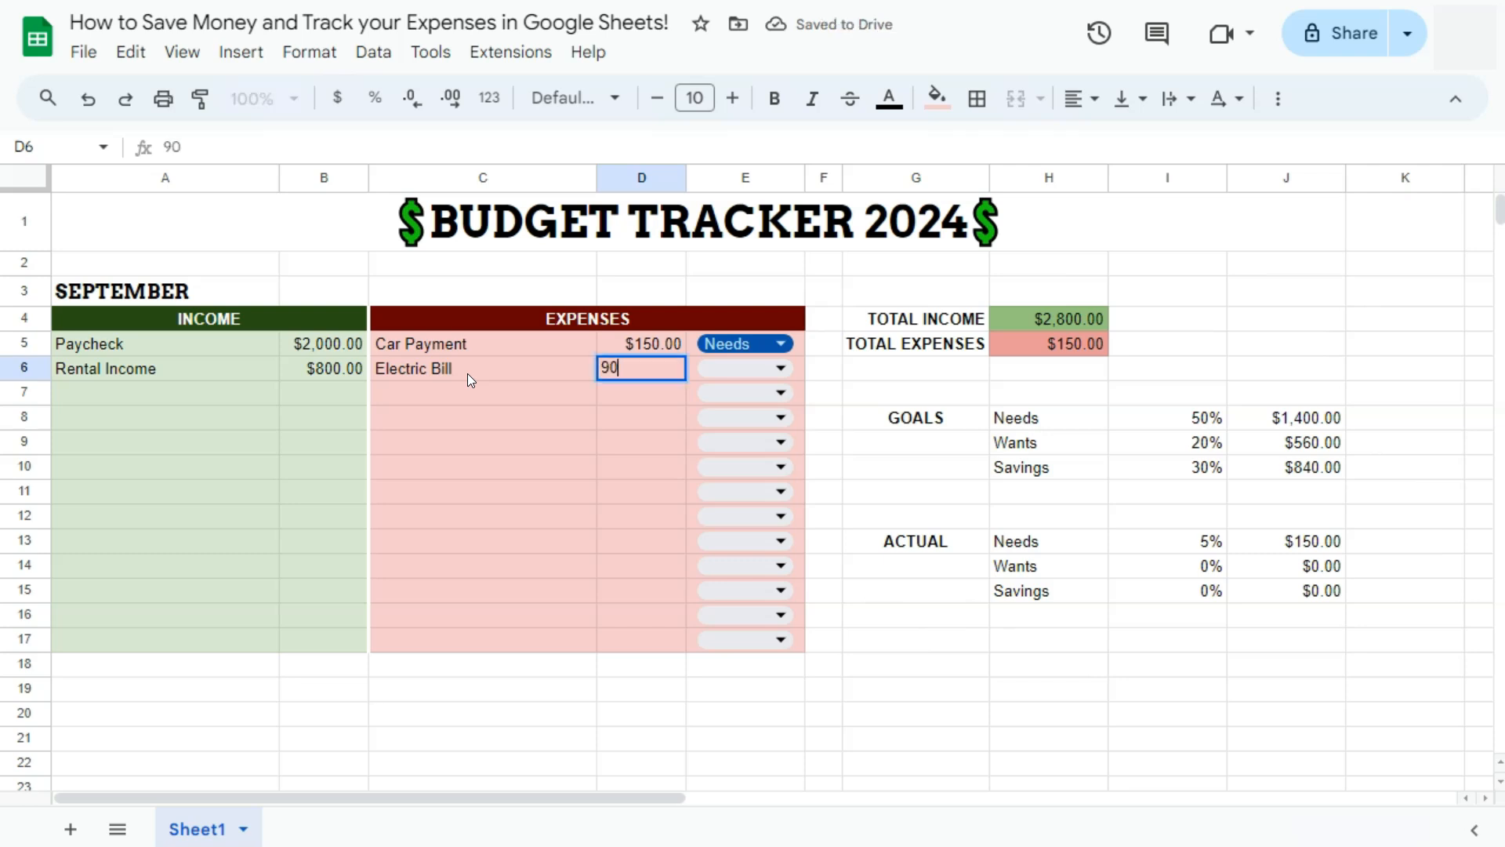
{"action": "key", "text": "Return"}
{"action": "left_click", "coordinate": [738, 369]}
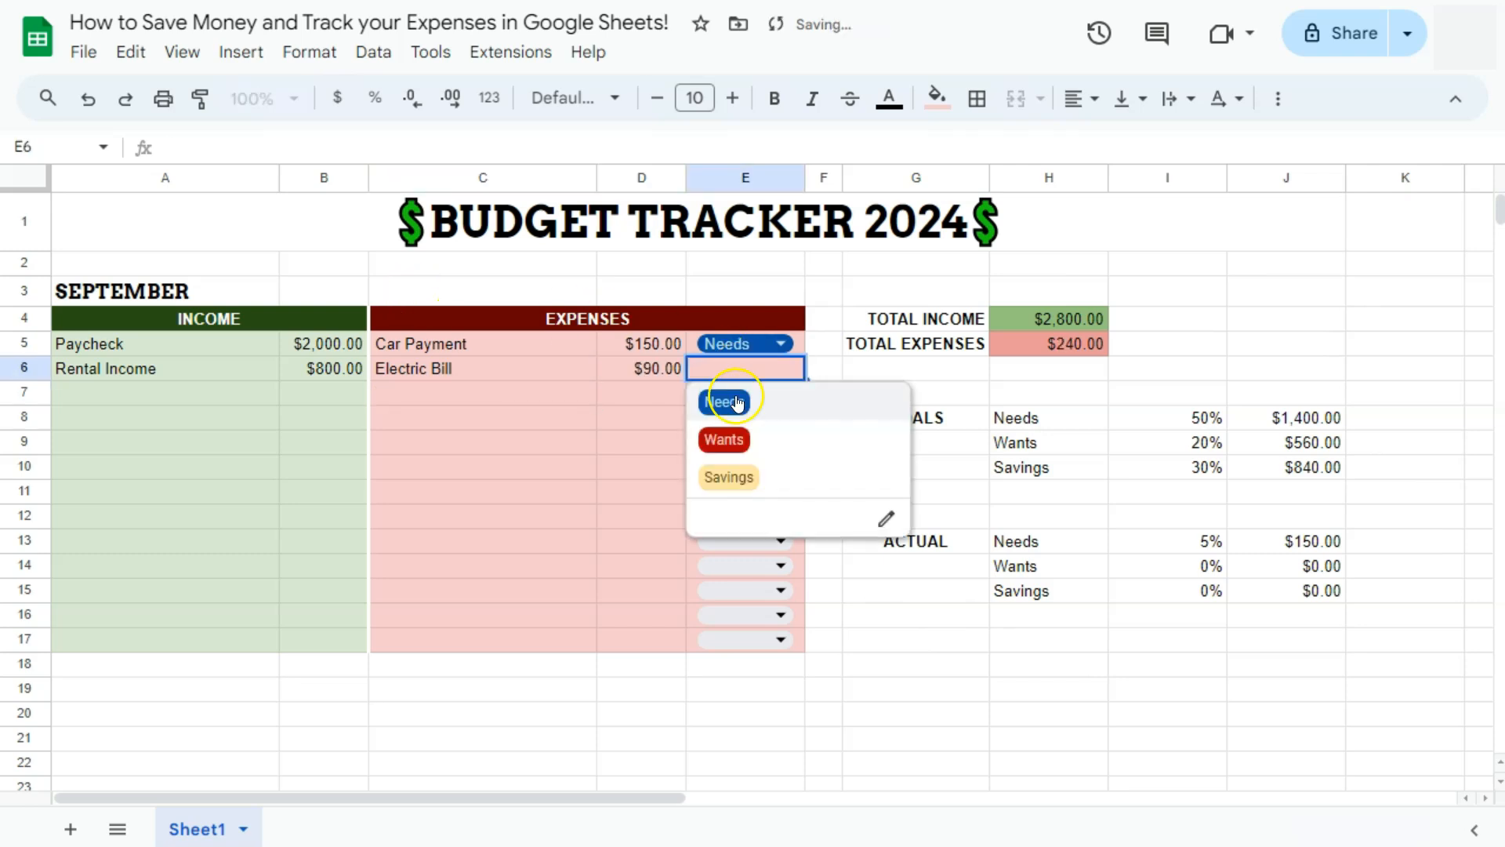
{"action": "left_click", "coordinate": [725, 399]}
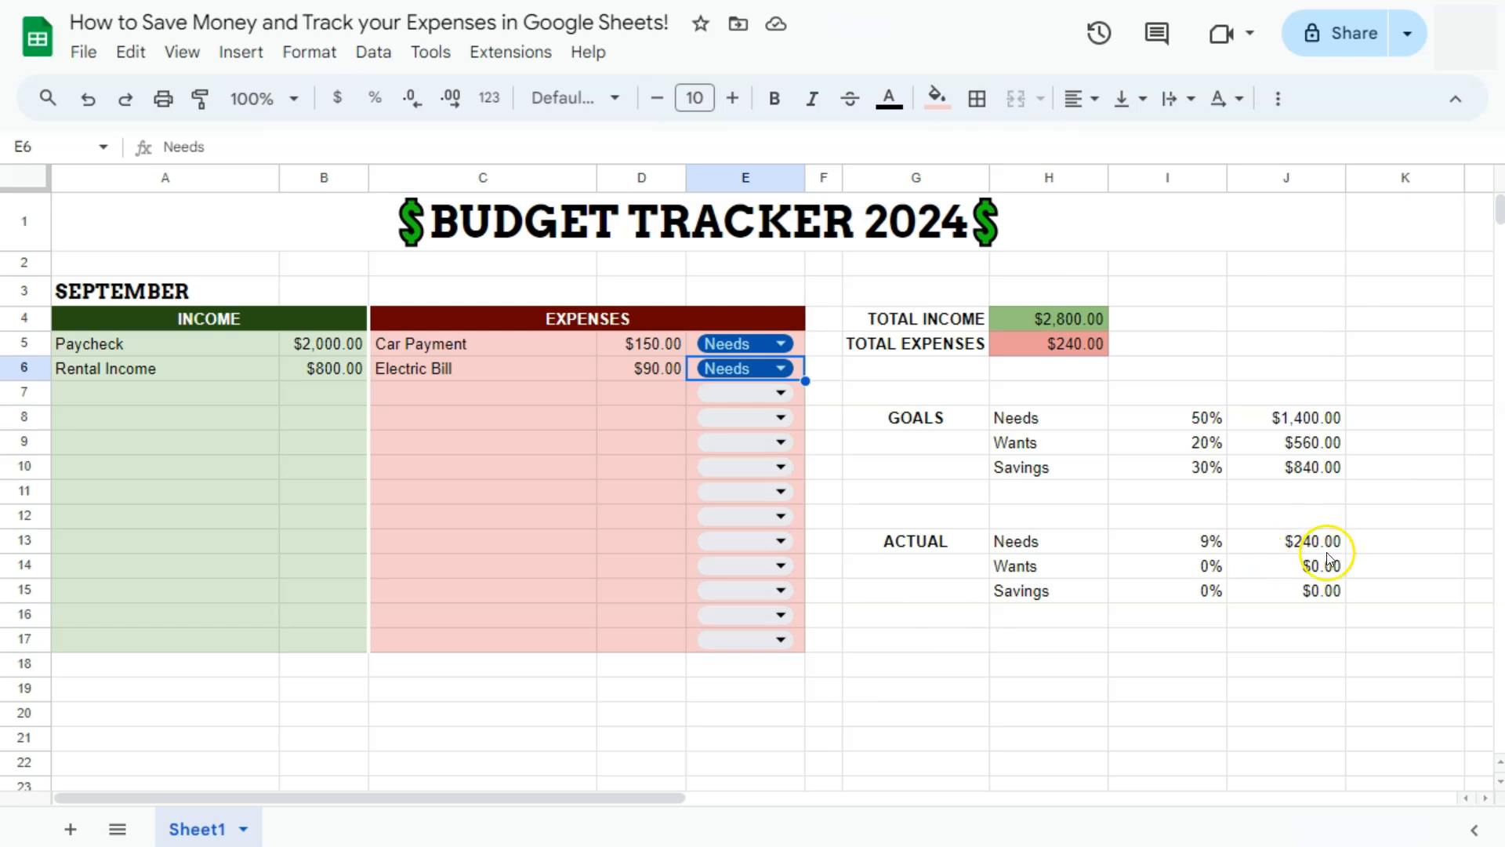
- Compare the ACTUAL amount and percentage for Needs in J13 and I13 with the Needs goal percentage in I8
{"action": "left_click", "coordinate": [1293, 547]}
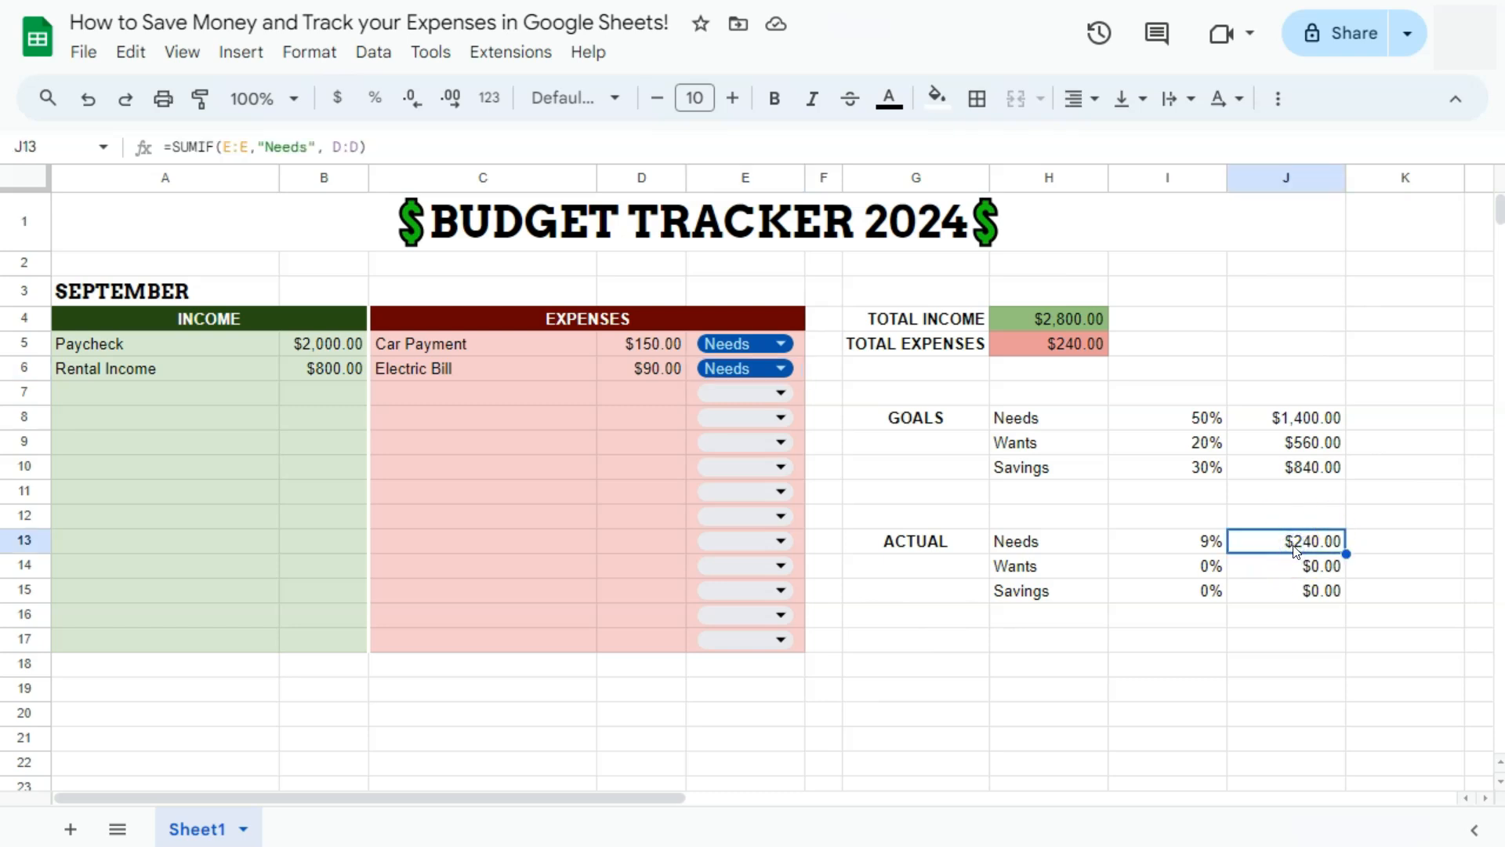
{"action": "left_click", "coordinate": [1207, 541]}
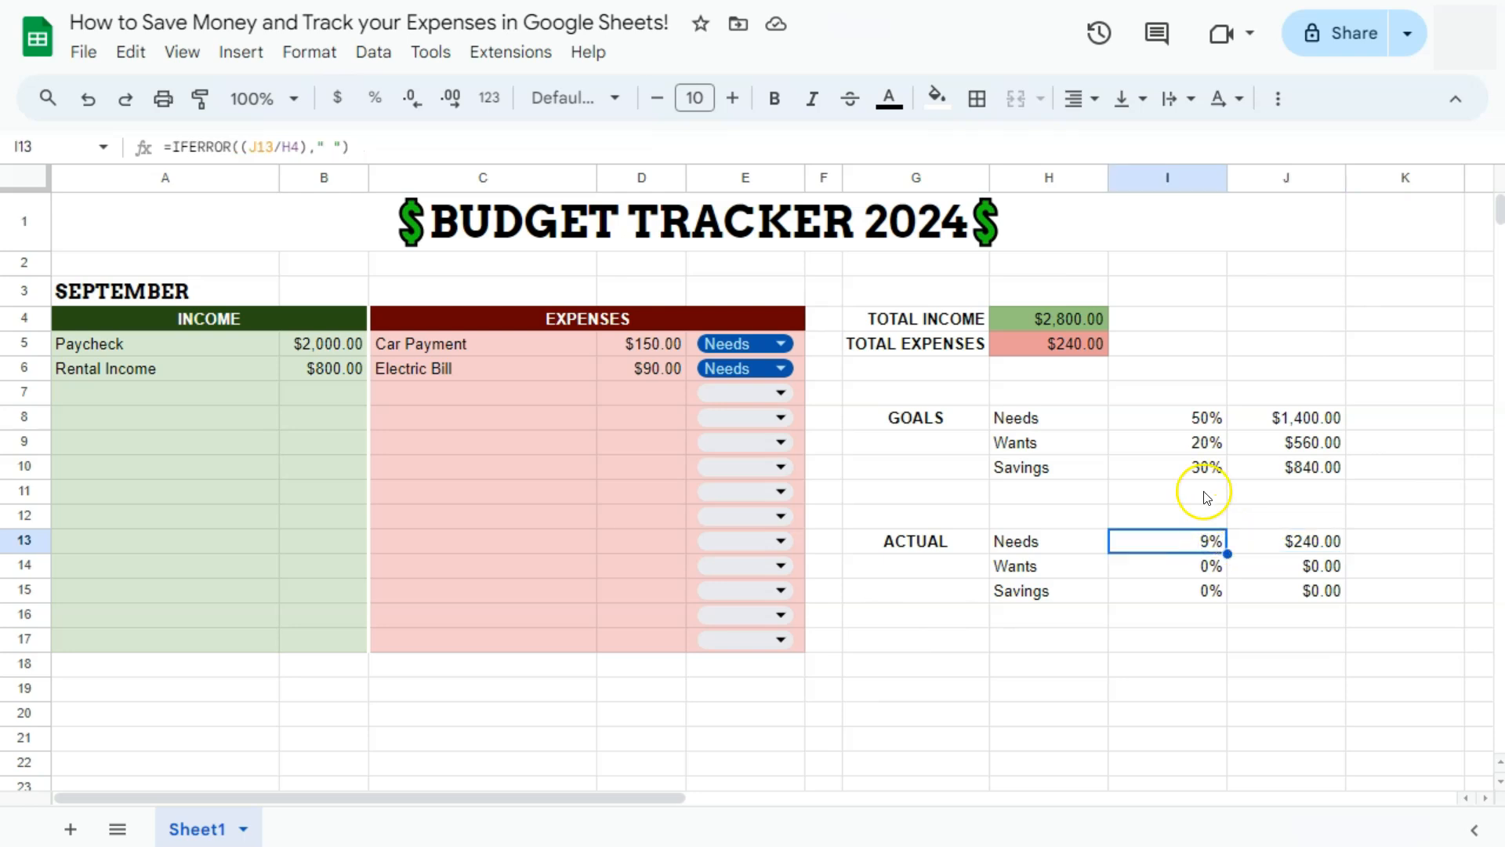
{"action": "left_click", "coordinate": [1174, 424]}
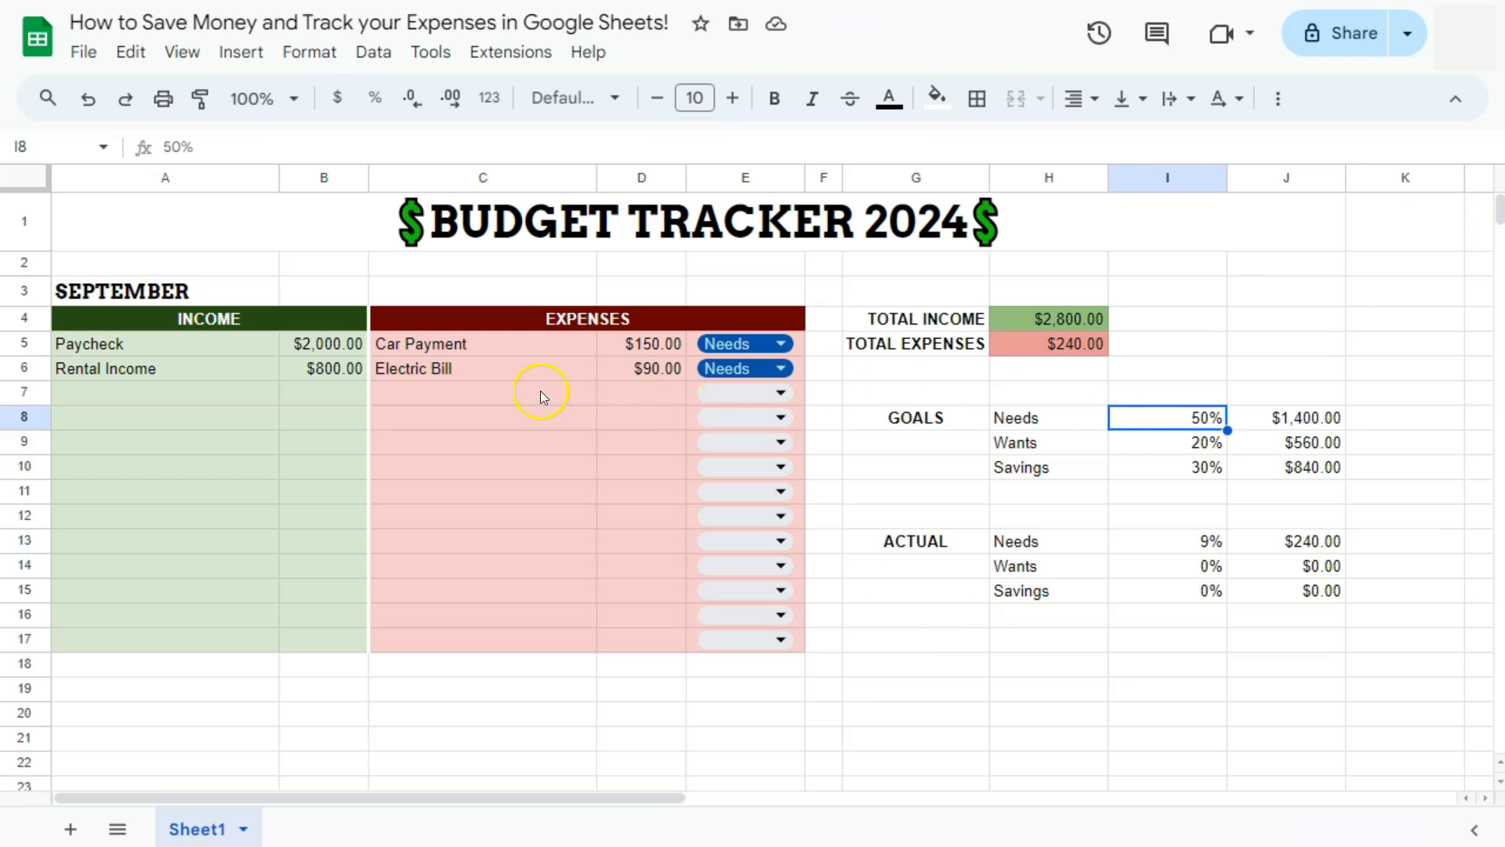
- Add a "Dinner at a restaurant" expense of 180 in row 7 of the EXPENSES table, categorized as Wants
{"action": "left_click", "coordinate": [510, 397]}
{"action": "type", "text": "Dinner a"}
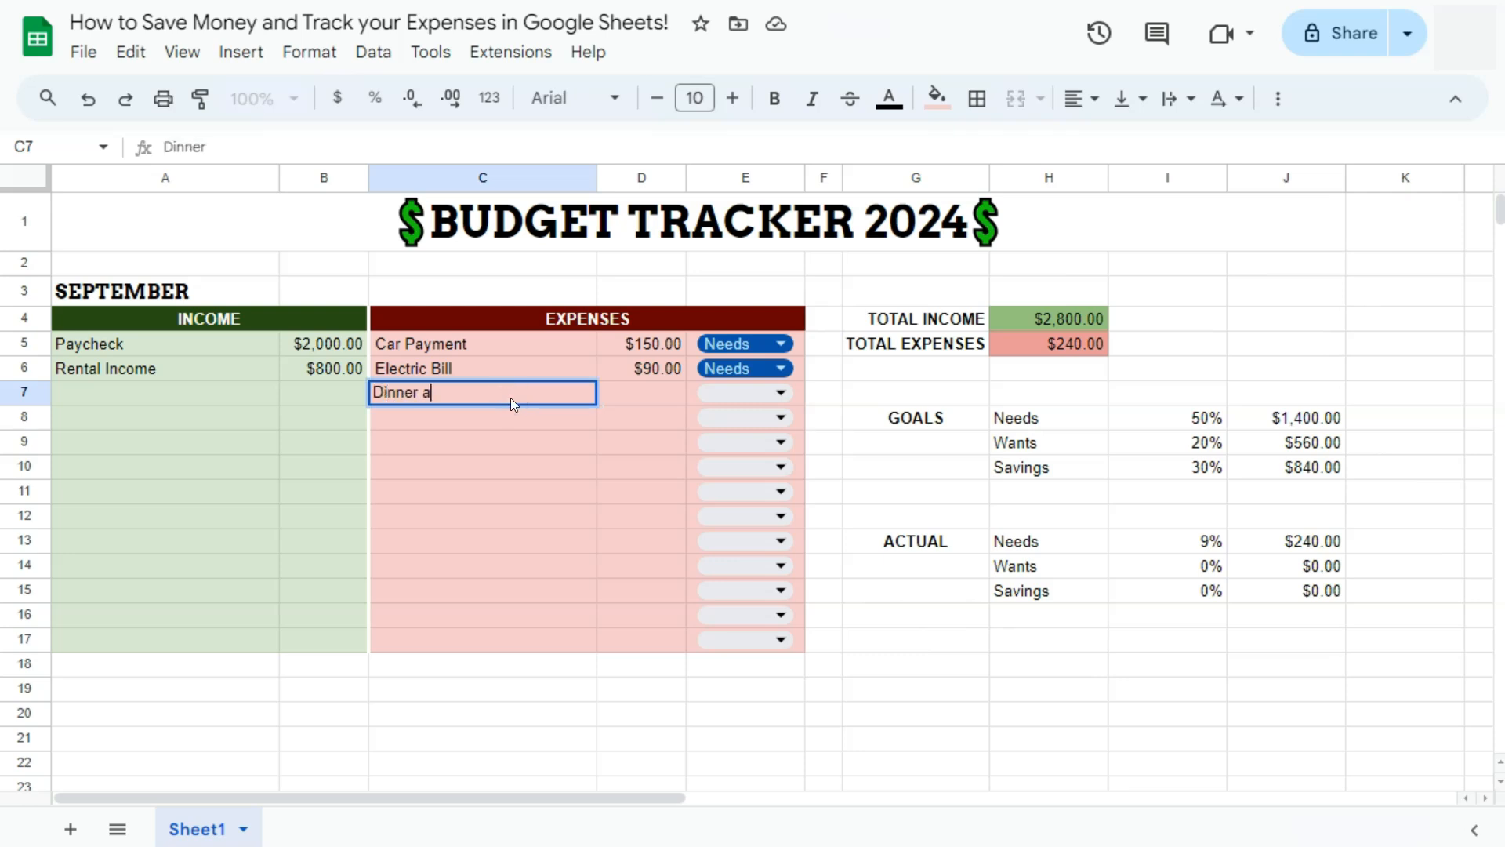
{"action": "type", "text": "t a restaurant"}
{"action": "key", "text": "Tab"}
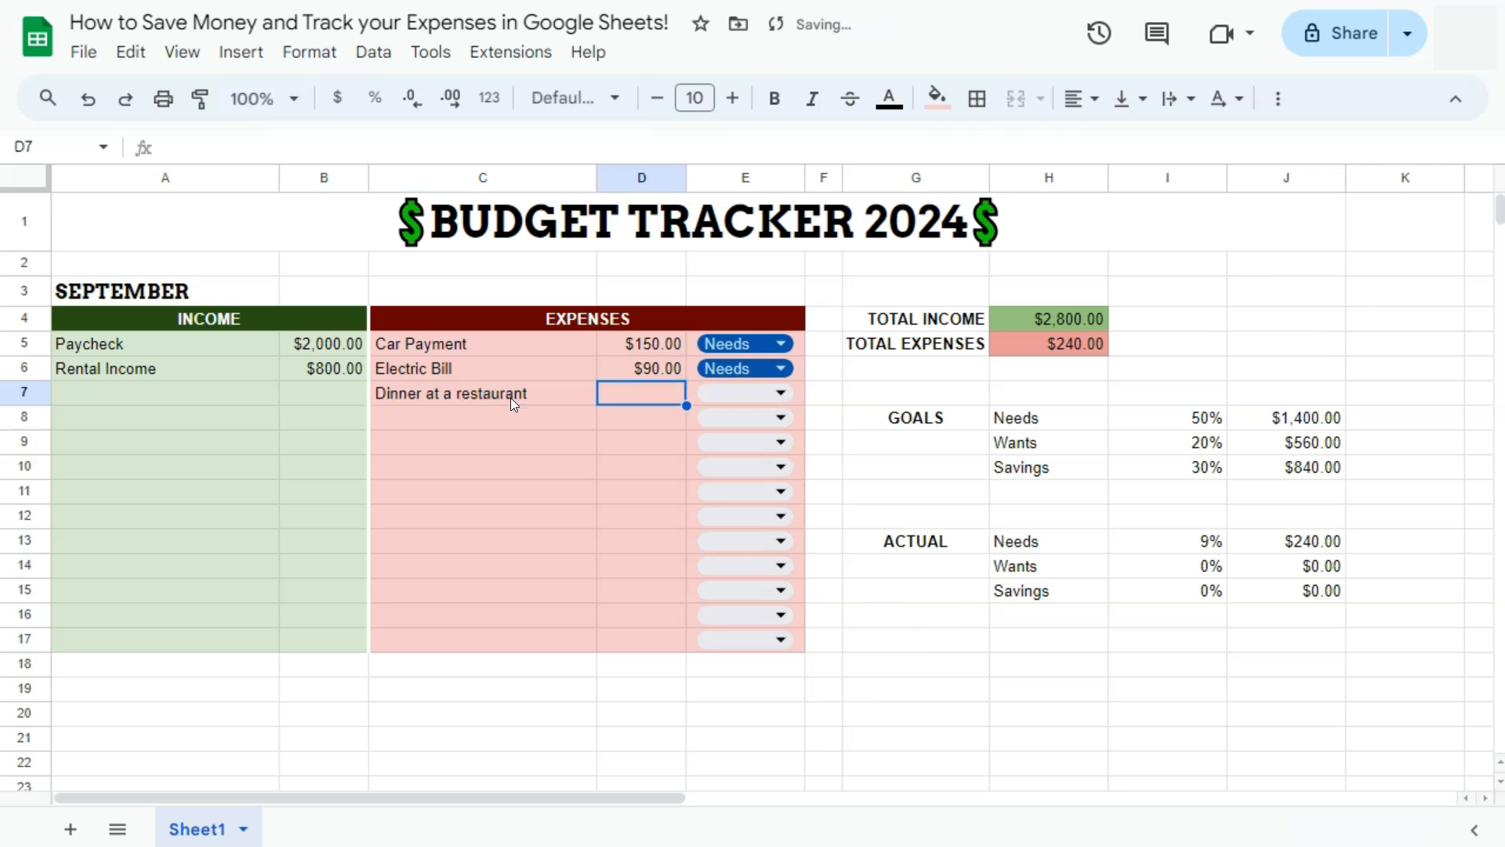
{"action": "type", "text": "180"}
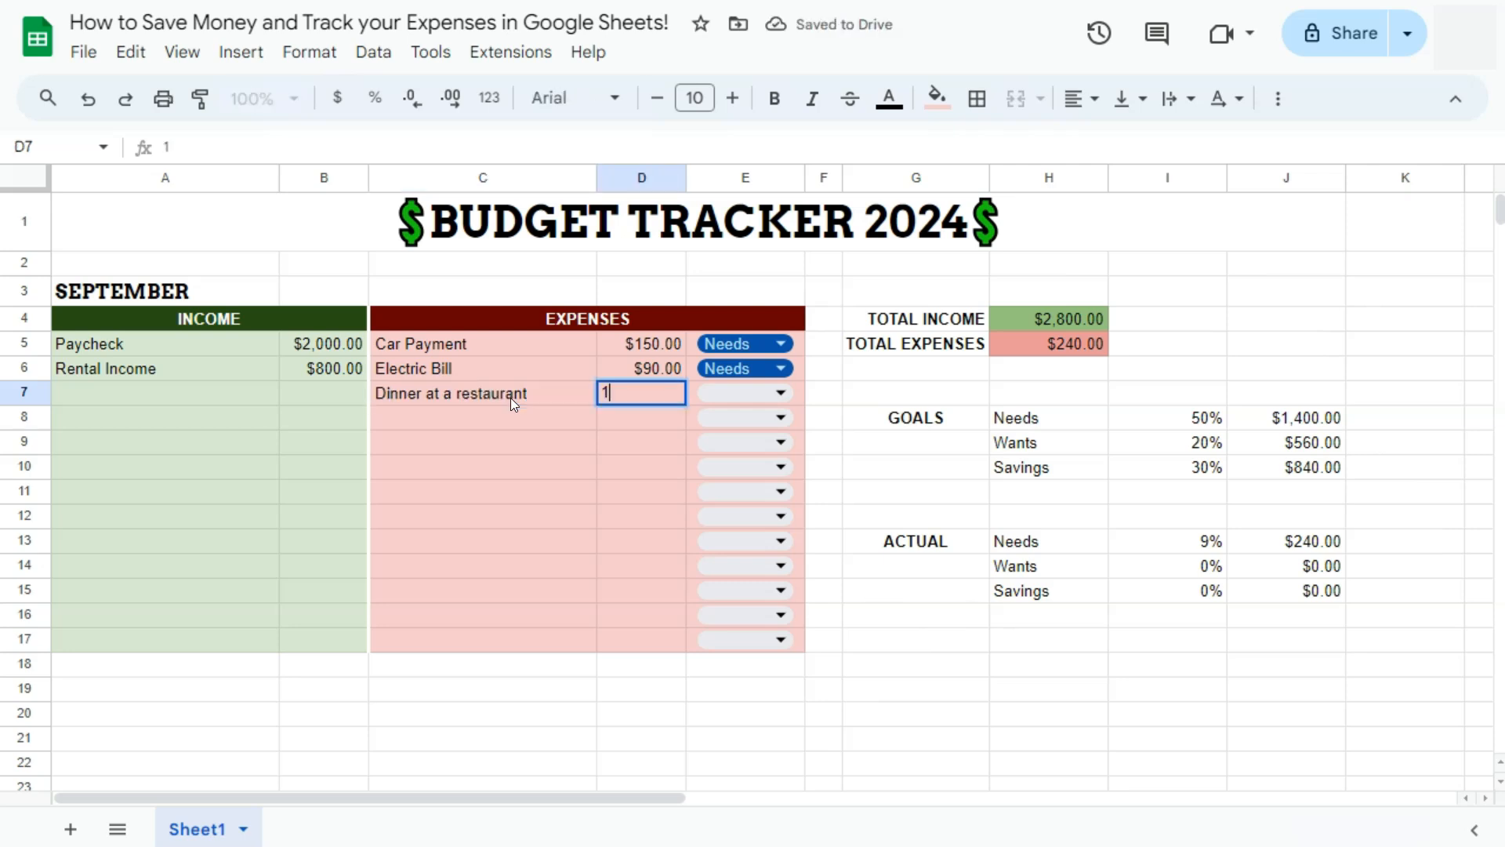
{"action": "key", "text": "Return"}
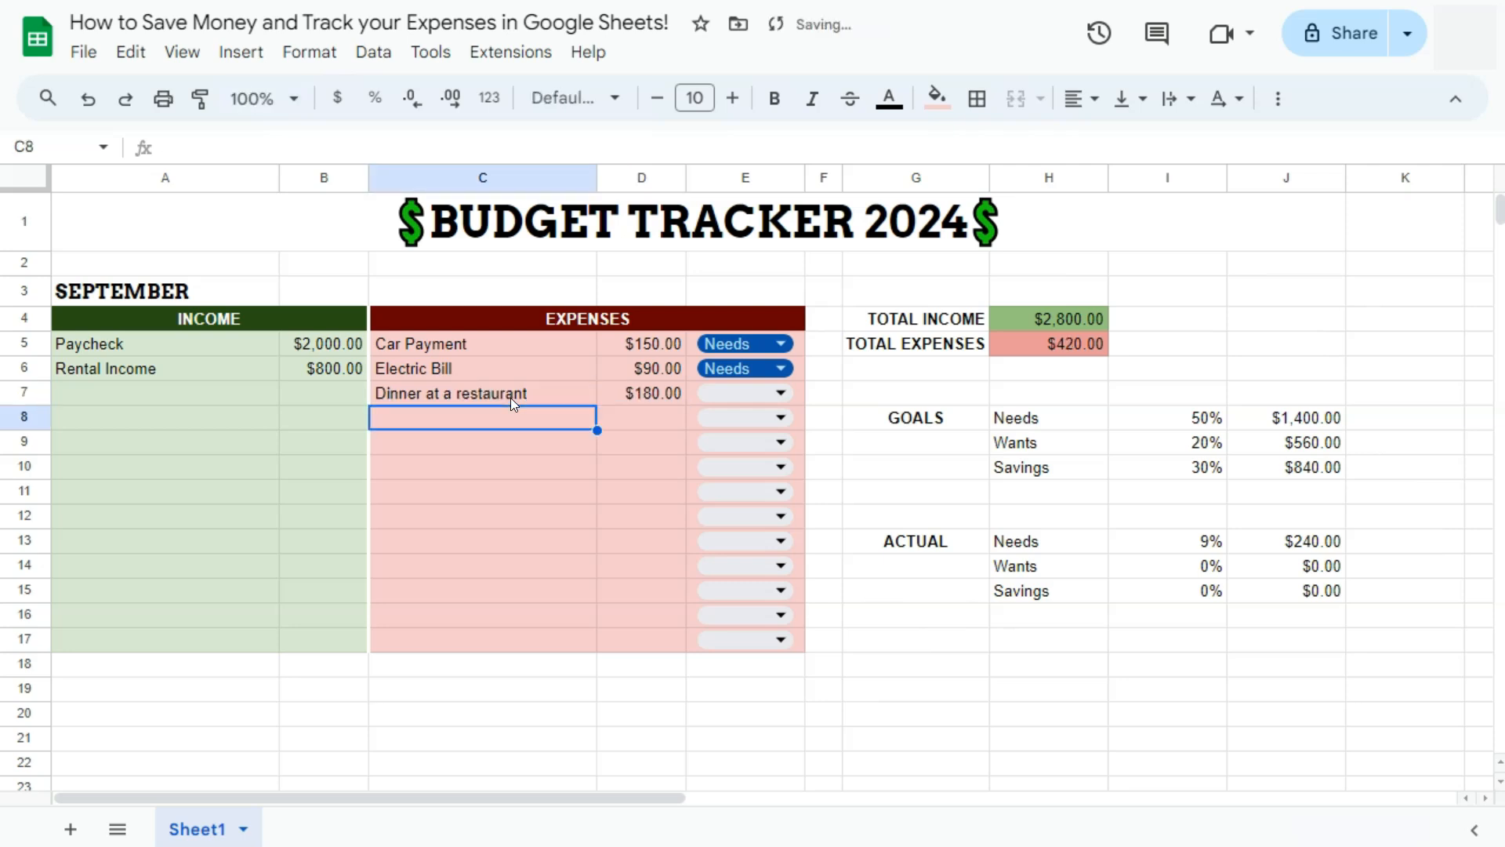
{"action": "left_click", "coordinate": [732, 392]}
{"action": "left_click", "coordinate": [732, 465]}
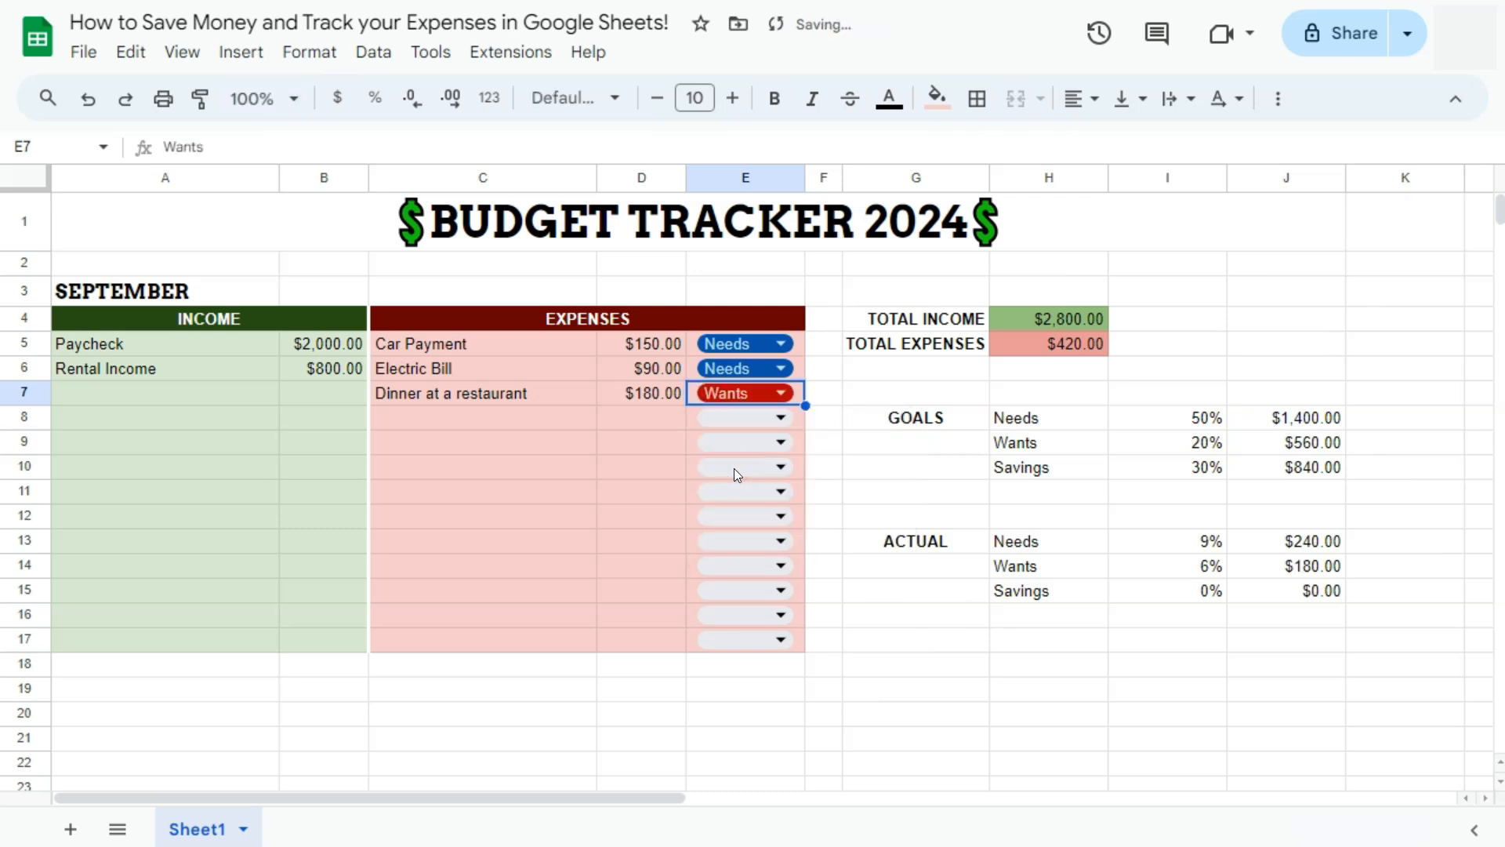
- Compare the ACTUAL amount and percentage for Wants in J14 and I14 with the Wants goal percentage in I9
{"action": "left_click", "coordinate": [1306, 568]}
{"action": "left_click", "coordinate": [1212, 576]}
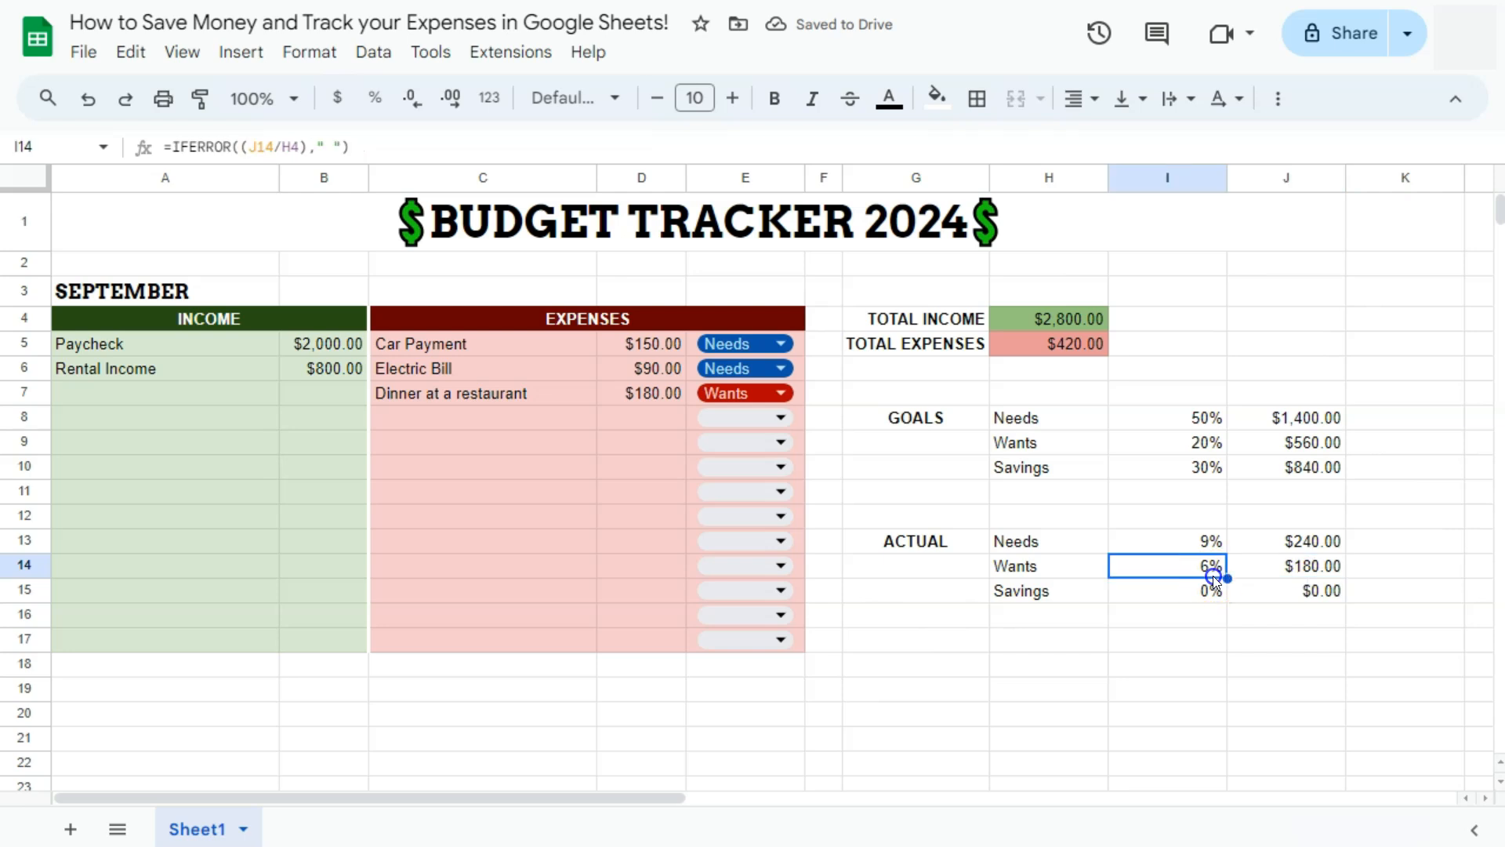
{"action": "left_click", "coordinate": [1212, 446]}
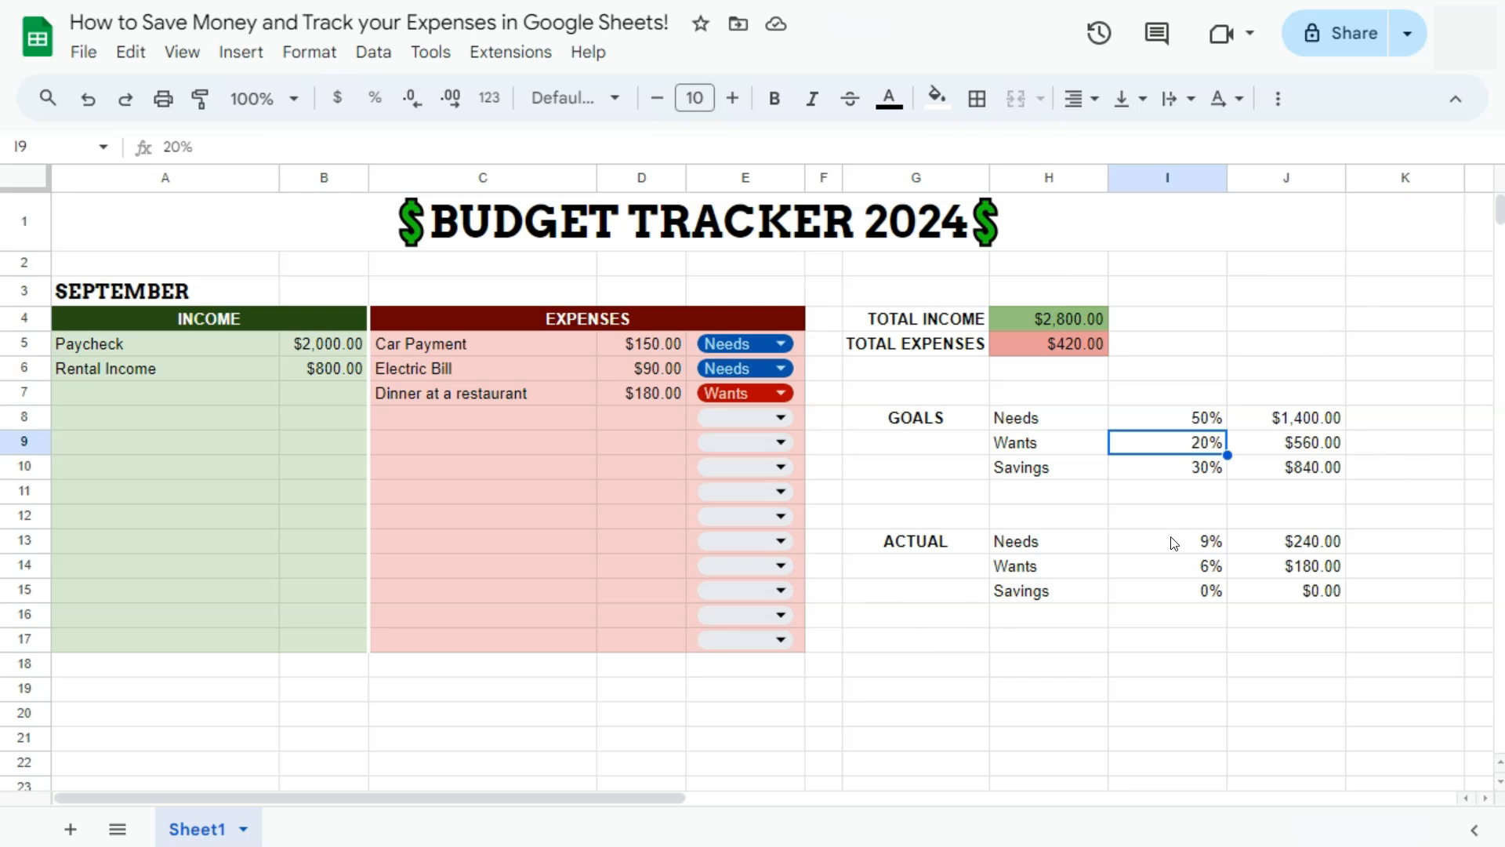
- Add a "Week 1 Savings" entry of 100 in row 8 of the EXPENSES table, categorized as Savings
{"action": "left_click", "coordinate": [474, 416]}
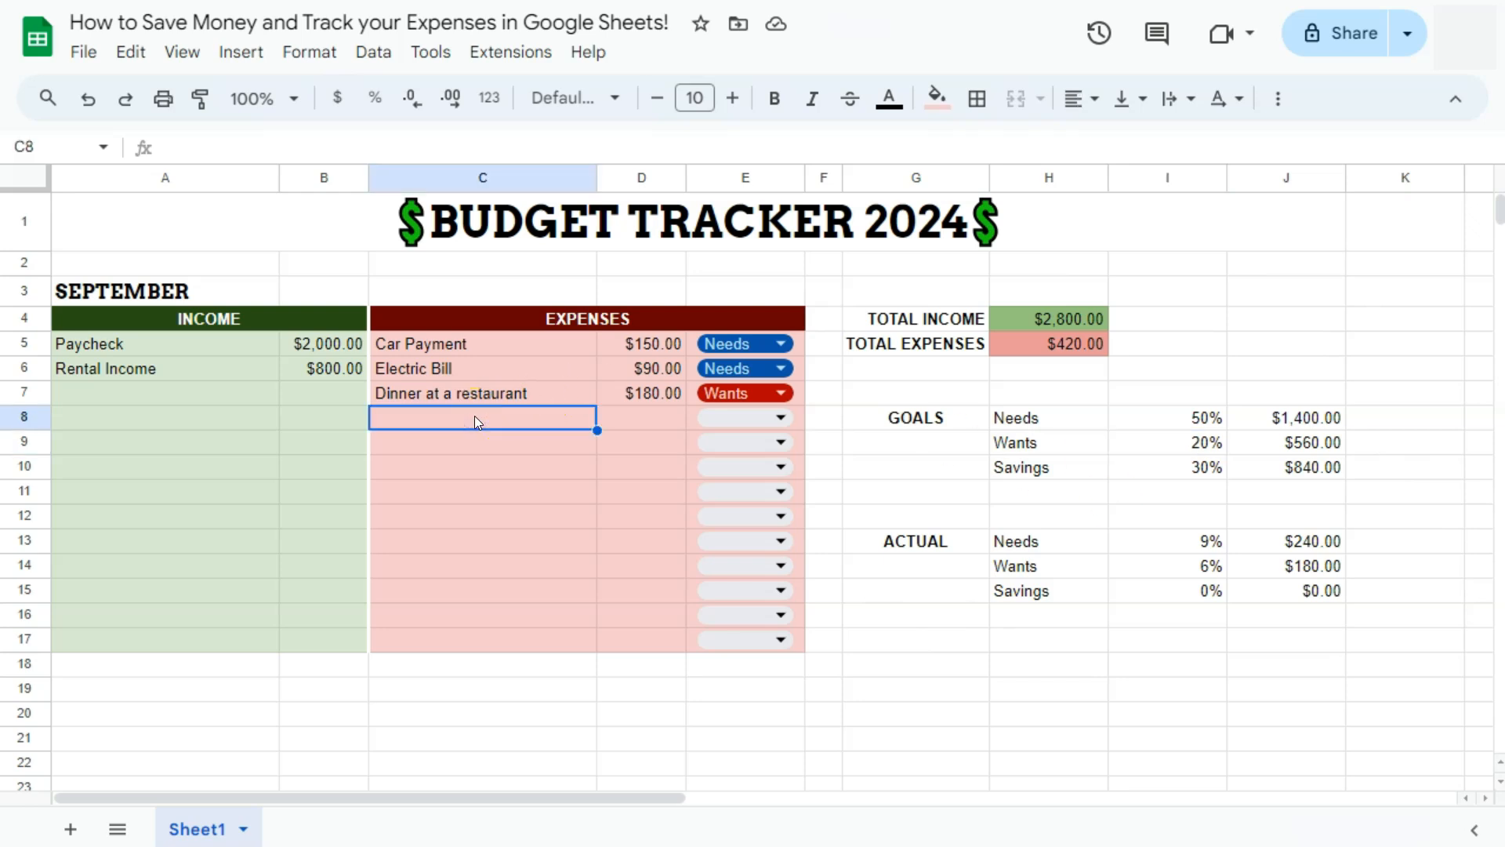
{"action": "double_click", "coordinate": [650, 417]}
{"action": "type", "text": "100"}
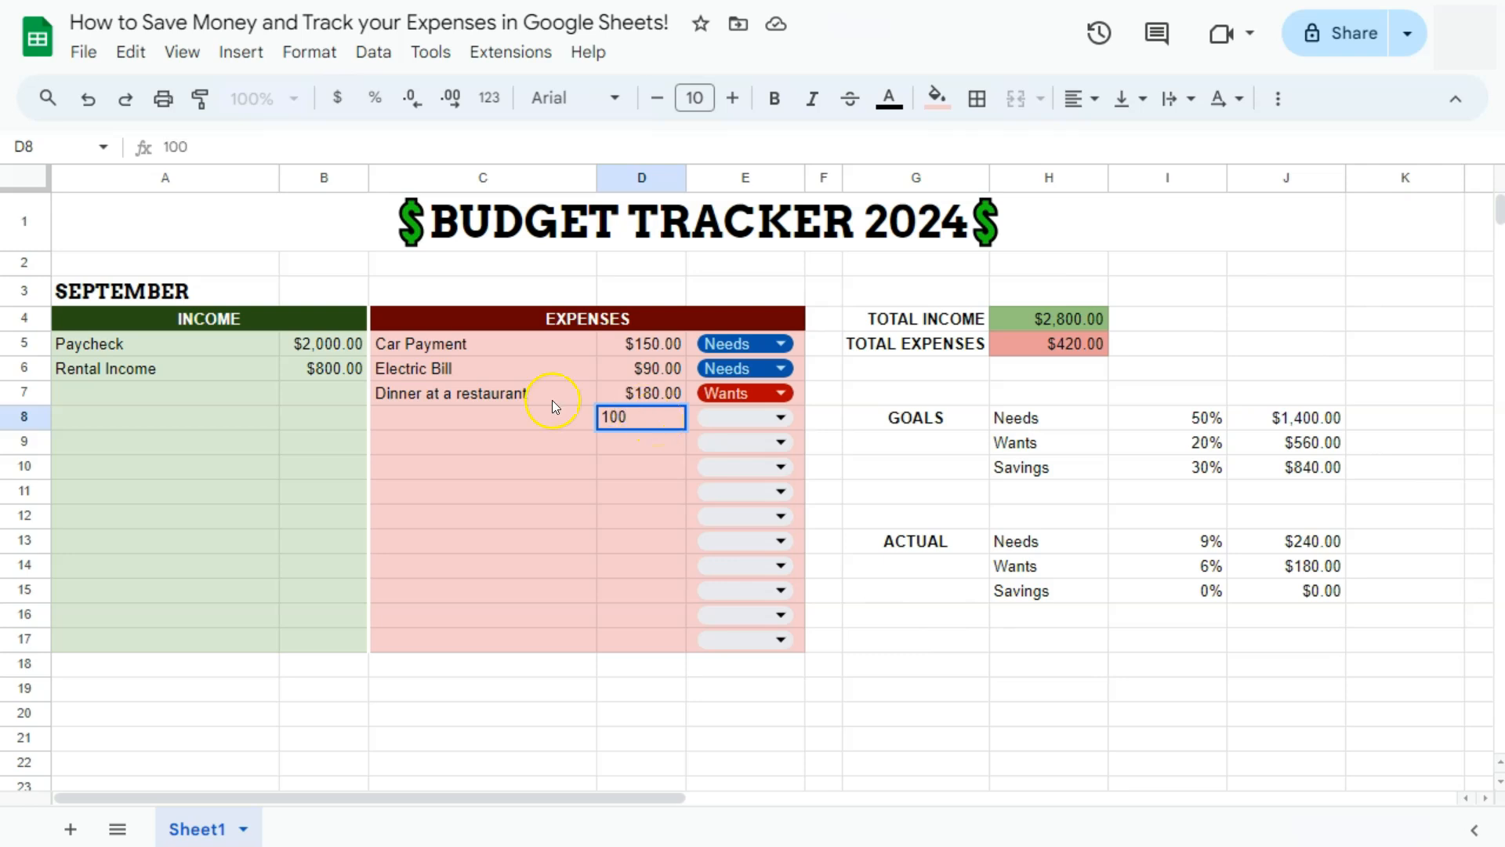
{"action": "left_click", "coordinate": [521, 417]}
{"action": "type", "text": "Wee"}
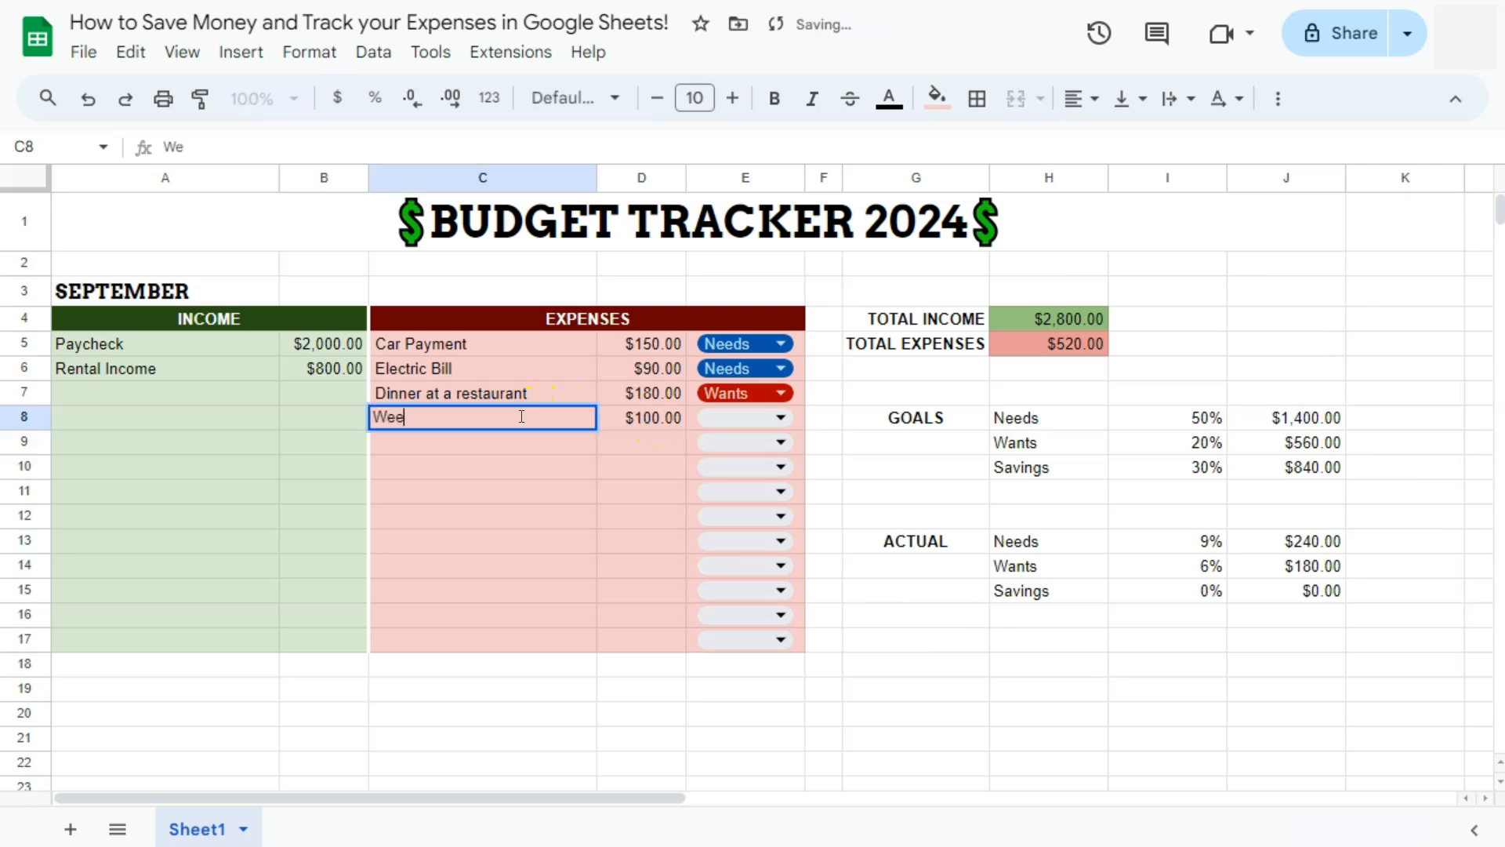
{"action": "type", "text": "k 1 "}
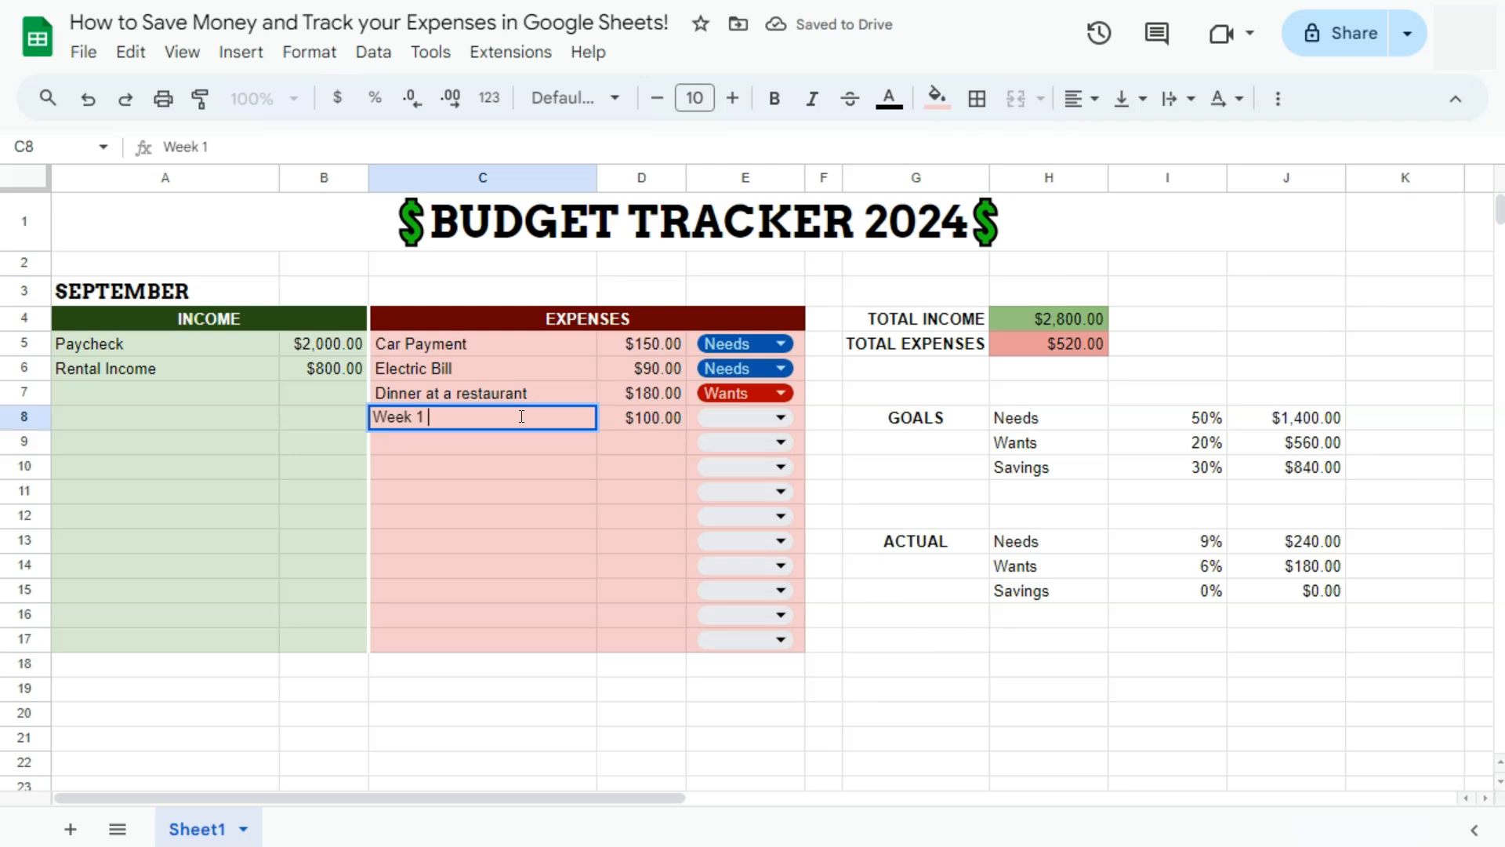
{"action": "type", "text": "Savings"}
{"action": "key", "text": "Return"}
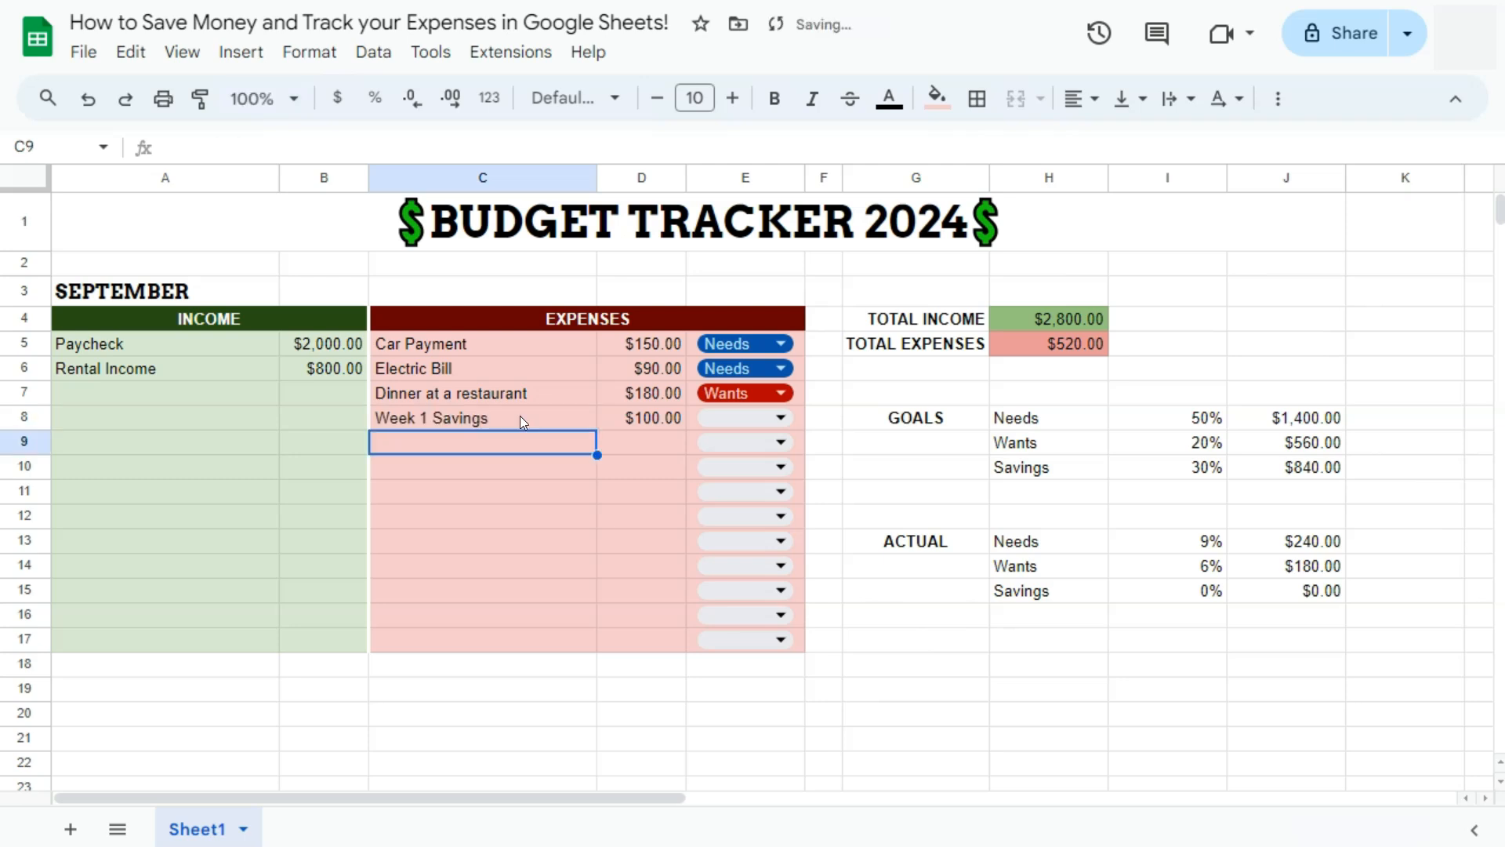
{"action": "left_click", "coordinate": [699, 417]}
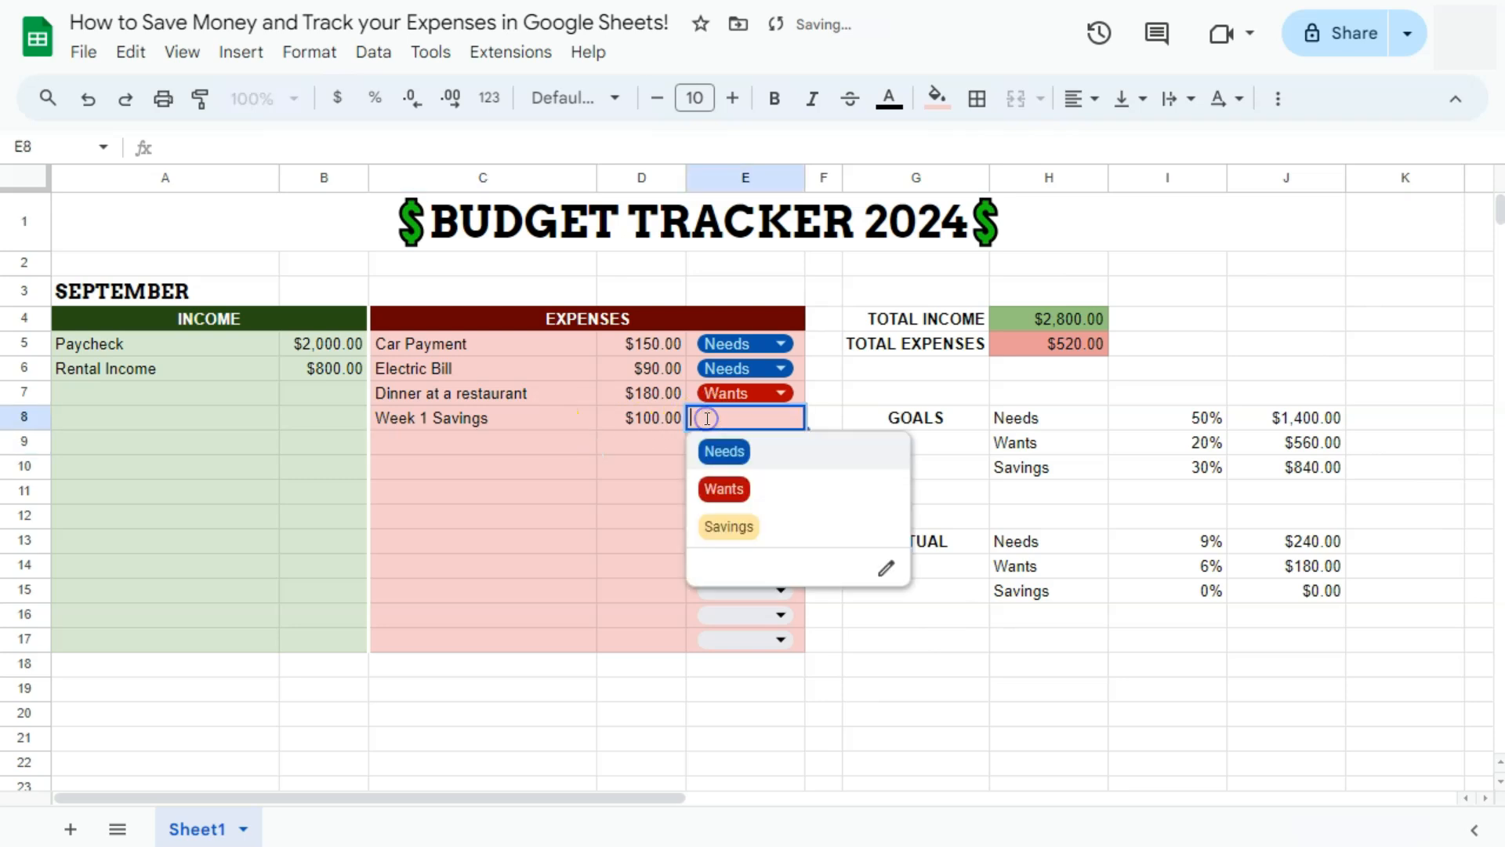
{"action": "left_click", "coordinate": [729, 526]}
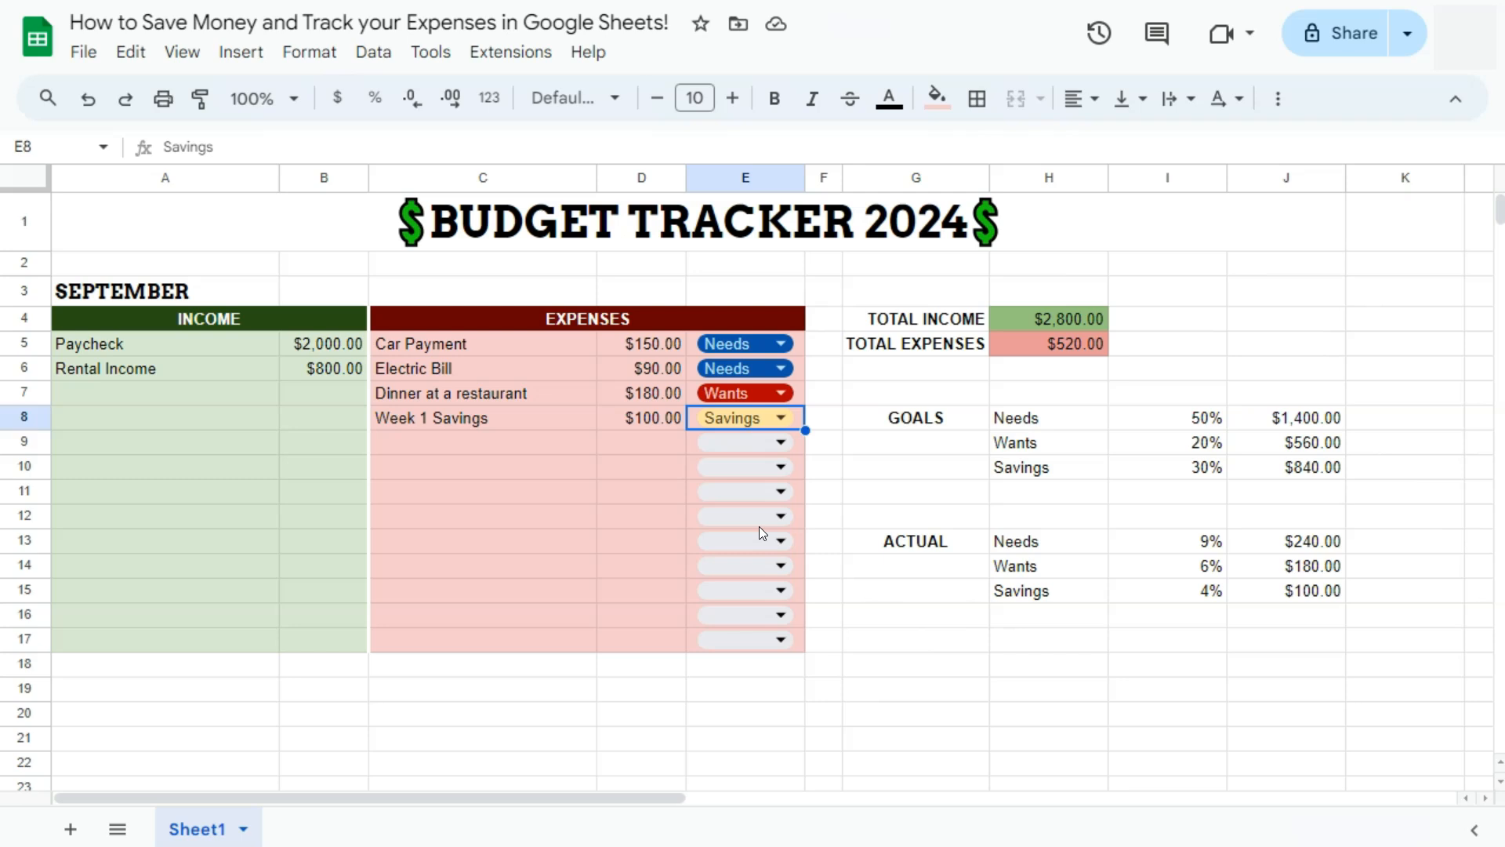
- Set the Savings goal percentage in I10 to 35%
{"action": "left_click", "coordinate": [1201, 470]}
{"action": "double_click", "coordinate": [1206, 471]}
{"action": "key", "text": "BackSpace"}
{"action": "type", "text": "5"}
{"action": "key", "text": "Return"}
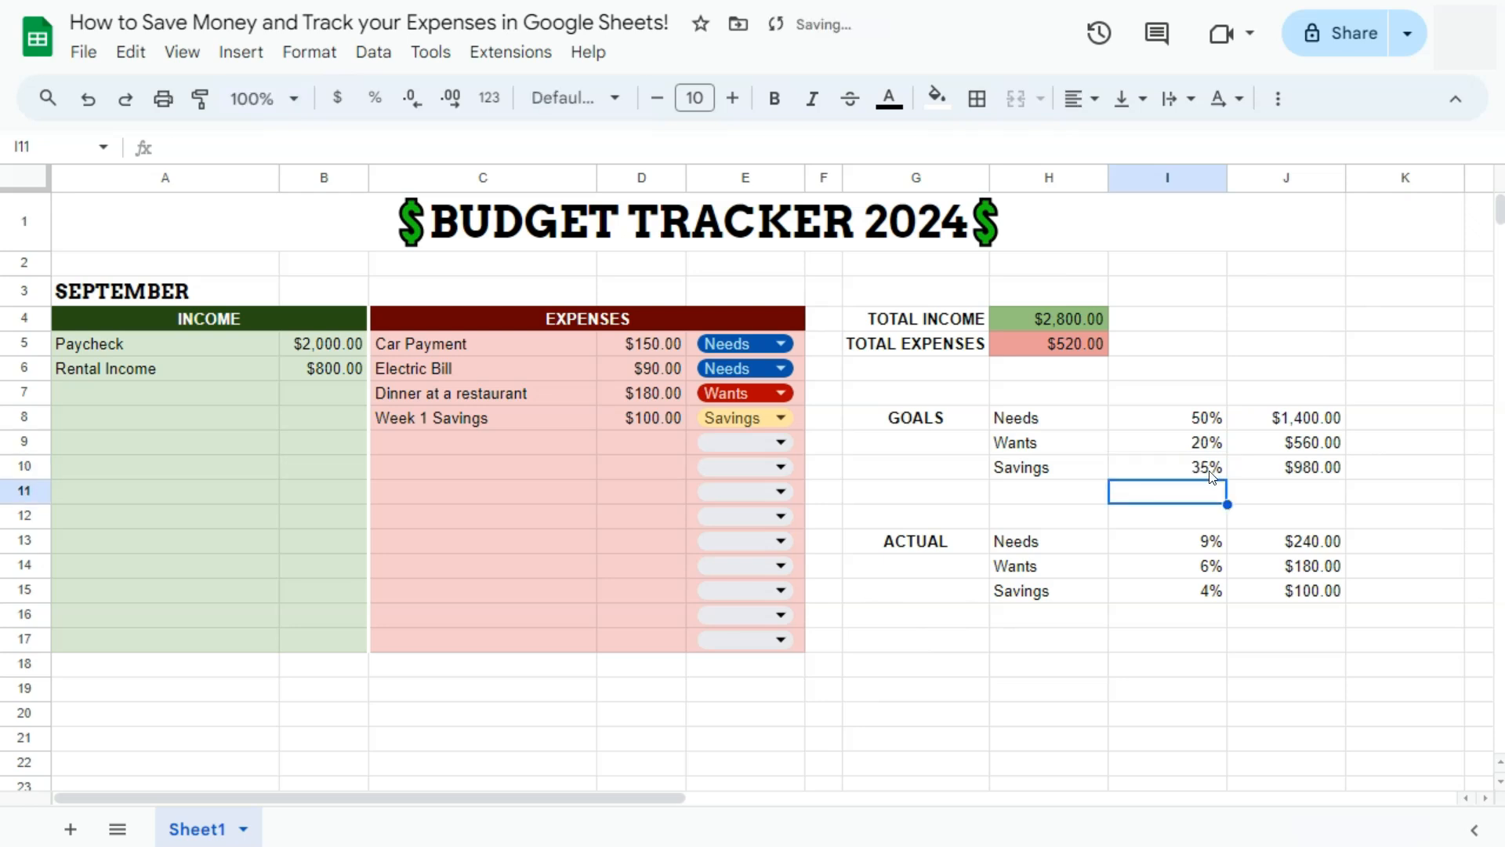